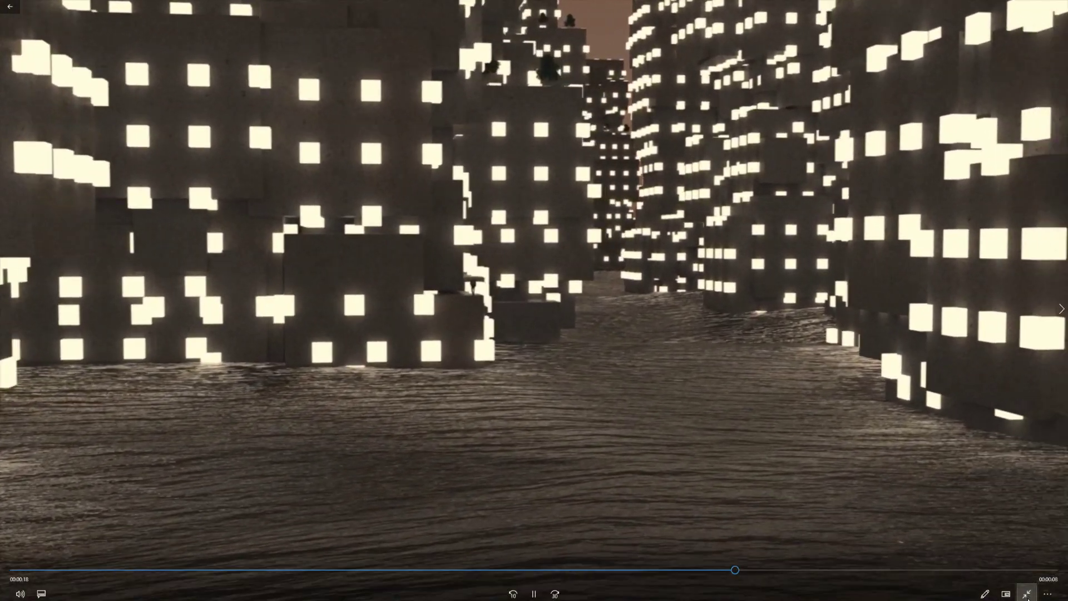
Step: Close the city animation video, switch to Rhino and minimize the Grasshopper window covering it
{"action": "left_click", "coordinate": [1027, 594]}
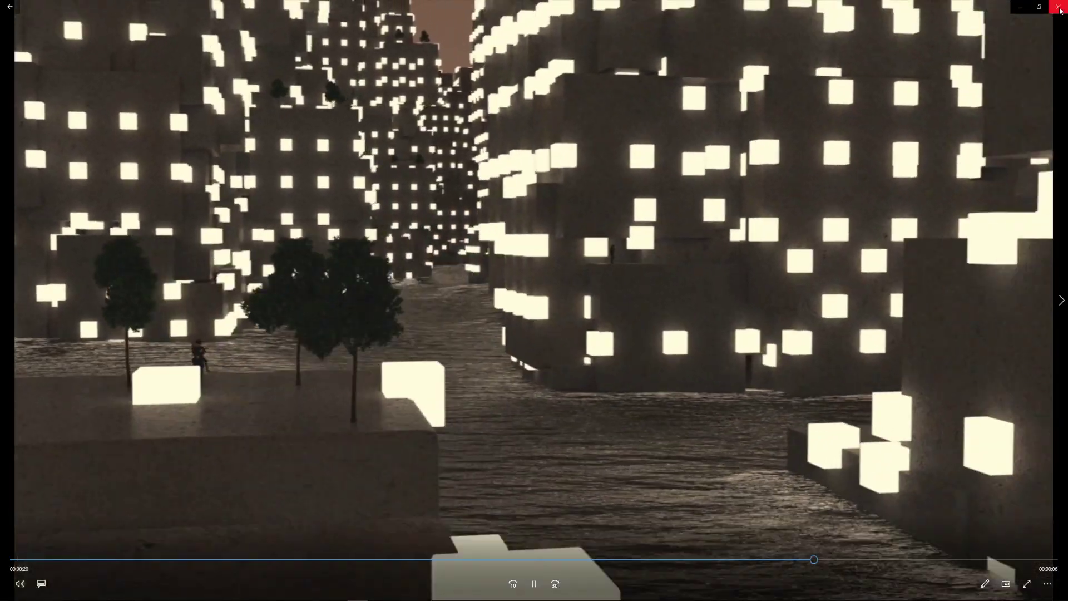
{"action": "left_click", "coordinate": [1057, 7]}
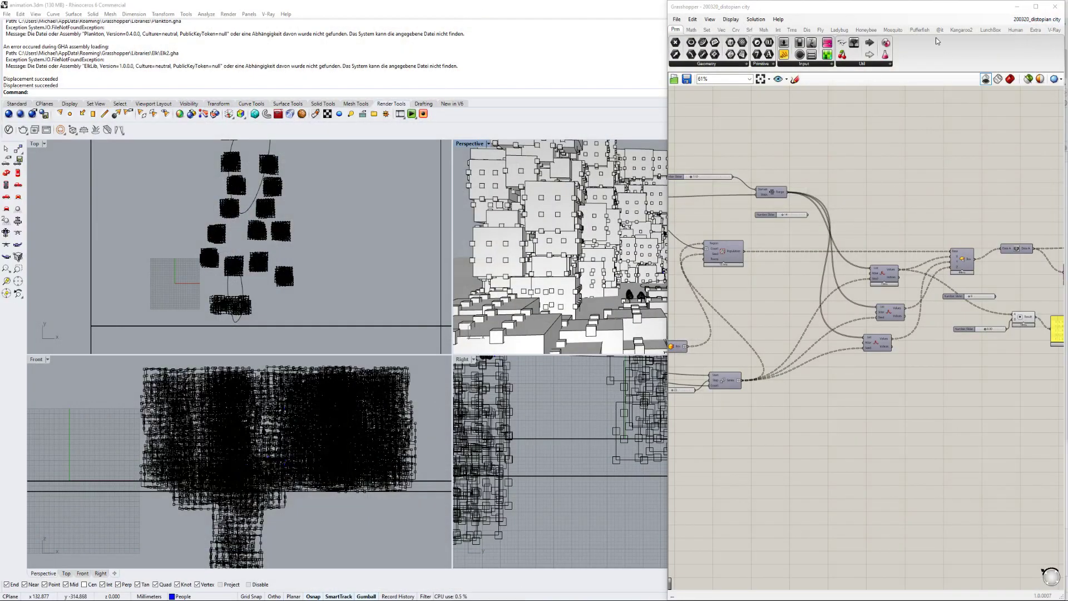
{"action": "left_click", "coordinate": [1014, 8]}
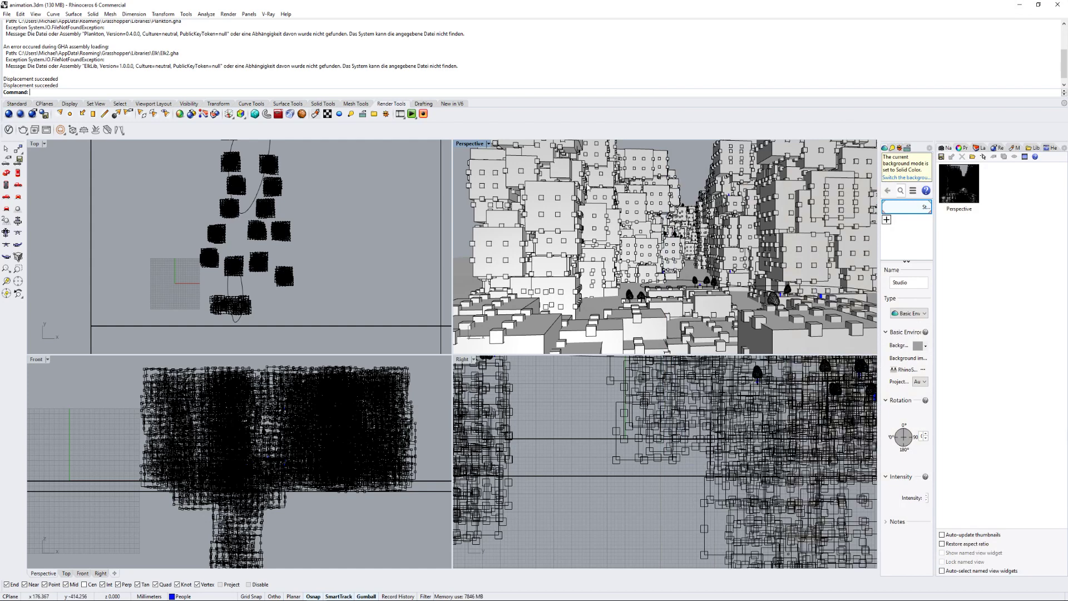
Step: Set the Perspective viewport to Rendered display mode and maximize it
{"action": "left_click", "coordinate": [474, 143]}
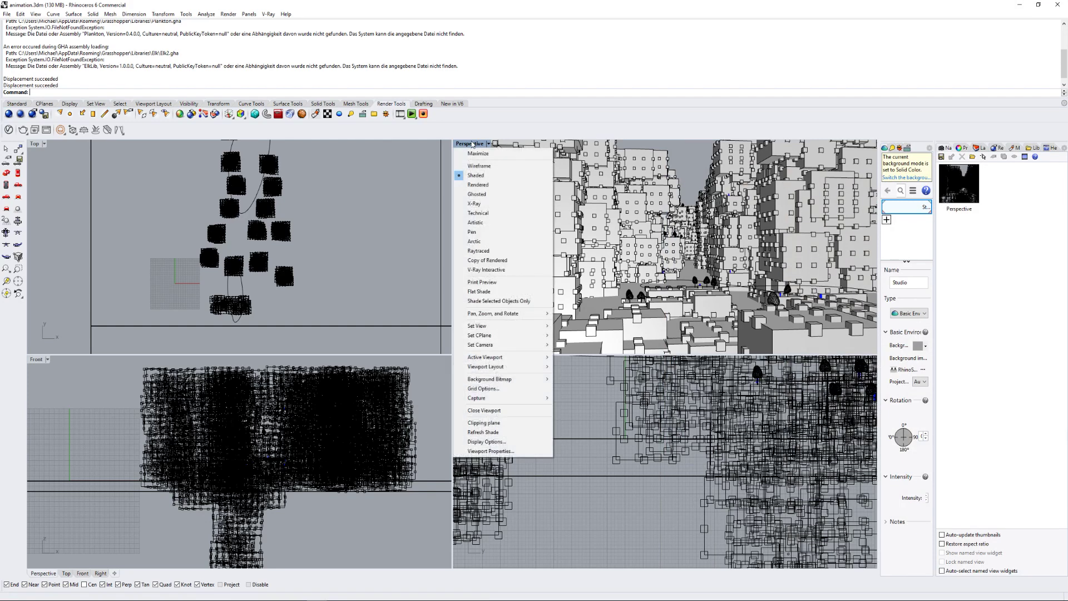
{"action": "left_click", "coordinate": [479, 185]}
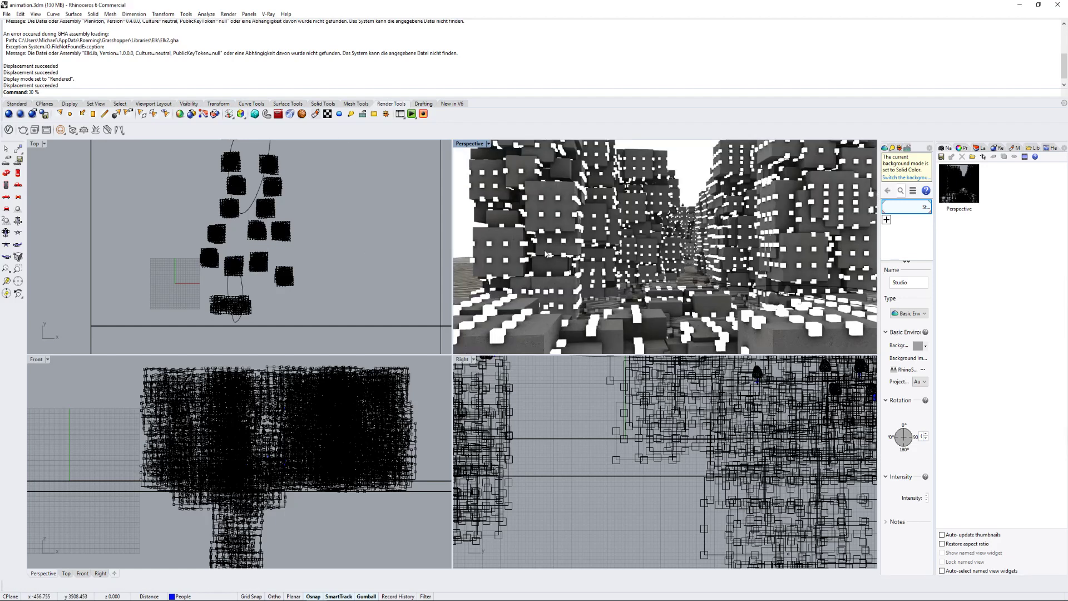
{"action": "double_click", "coordinate": [463, 145]}
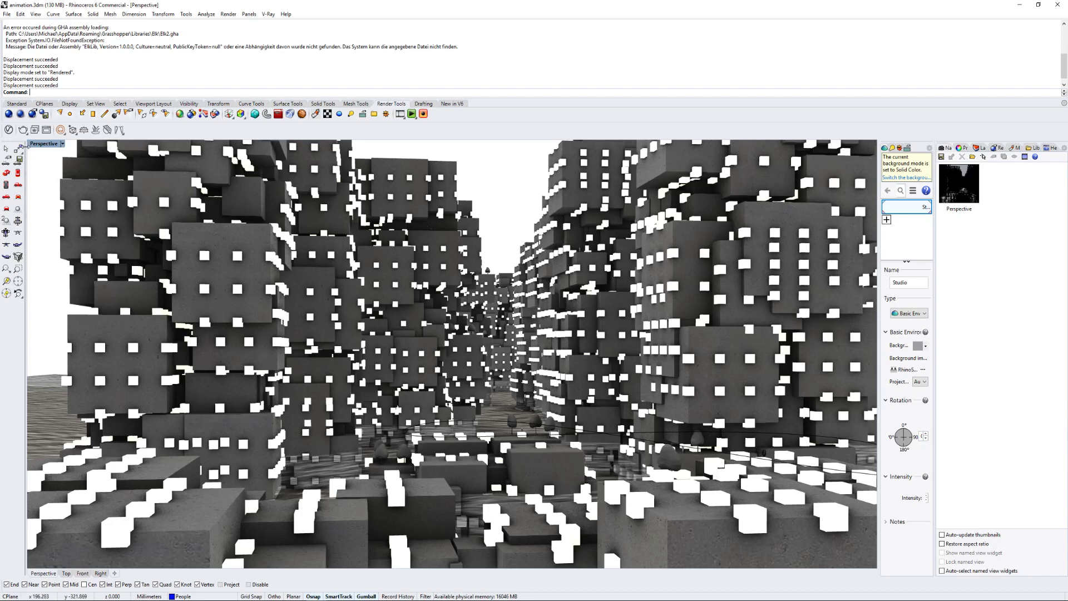
Step: Set the Perspective viewport to Wireframe display mode
{"action": "right_click", "coordinate": [41, 147]}
{"action": "left_click", "coordinate": [49, 166]}
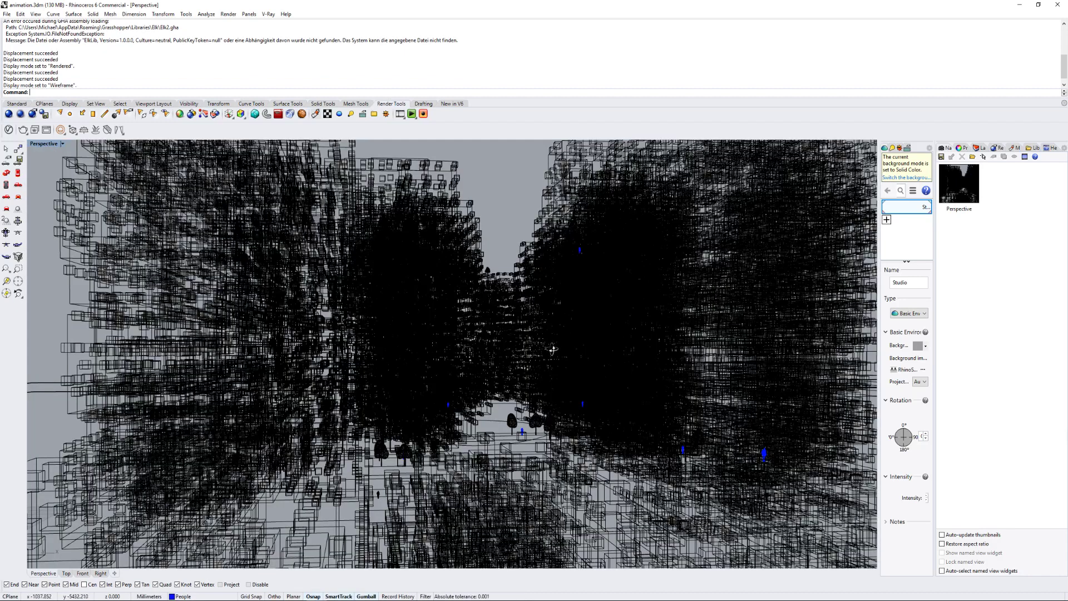
{"action": "right_click_drag", "start_coordinate": [547, 357], "coordinate": [502, 396]}
{"action": "scroll", "coordinate": [500, 389], "scroll_direction": "up", "scroll_amount": 3}
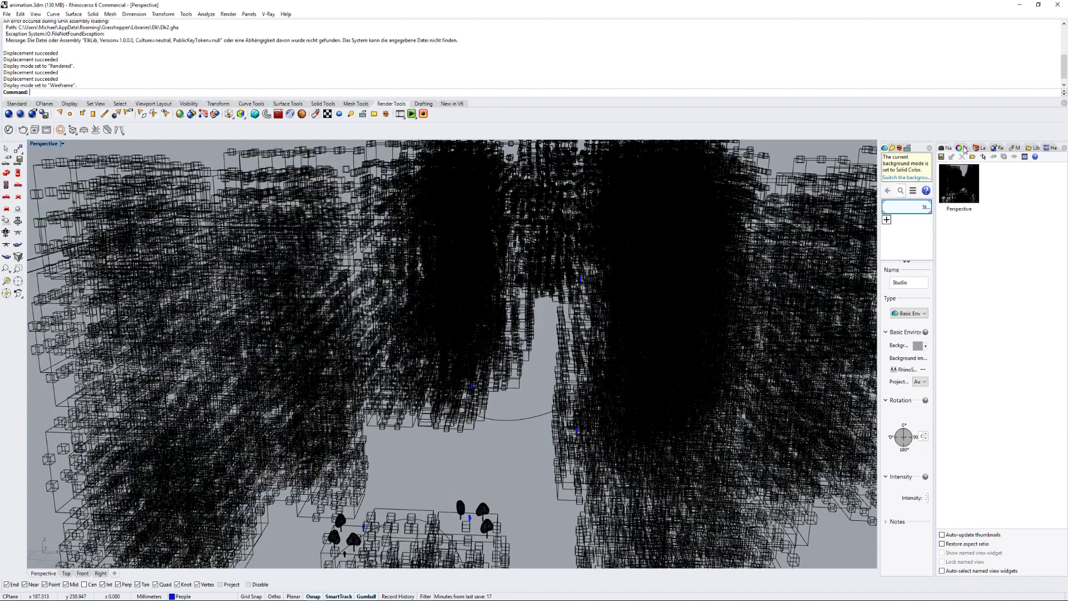
Step: Show the layer list and turn off the smallBox layer
{"action": "left_click", "coordinate": [978, 148]}
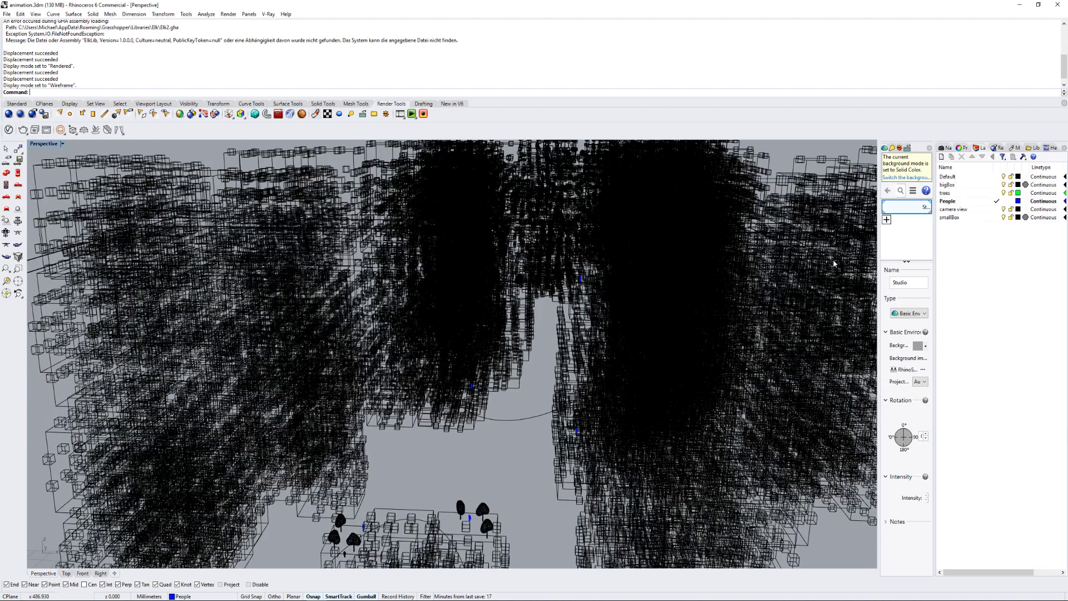
{"action": "scroll", "coordinate": [608, 345], "scroll_direction": "up", "scroll_amount": 1}
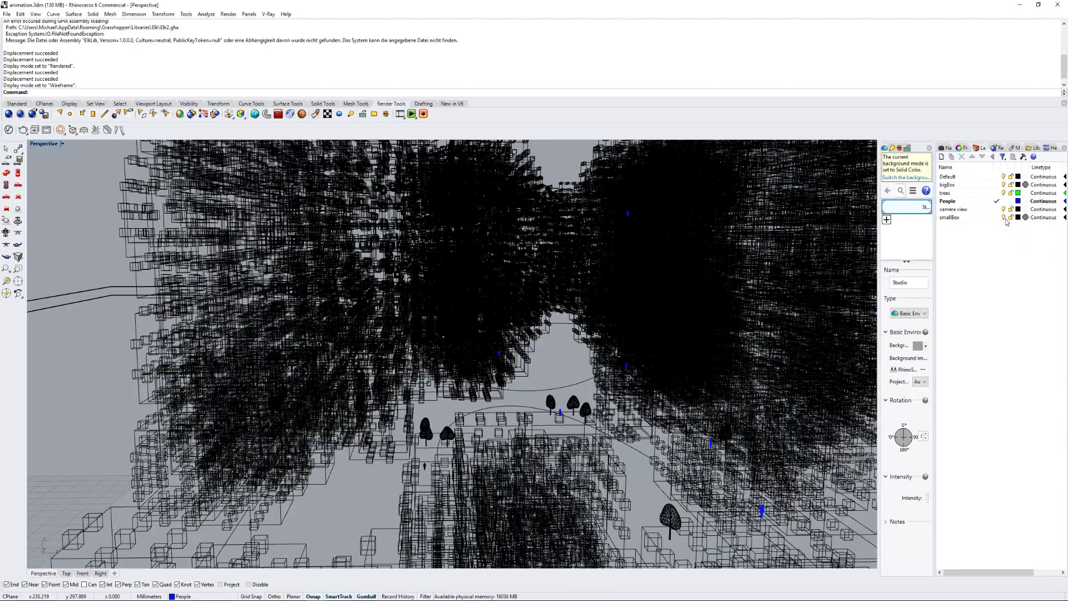
{"action": "left_click", "coordinate": [1004, 219]}
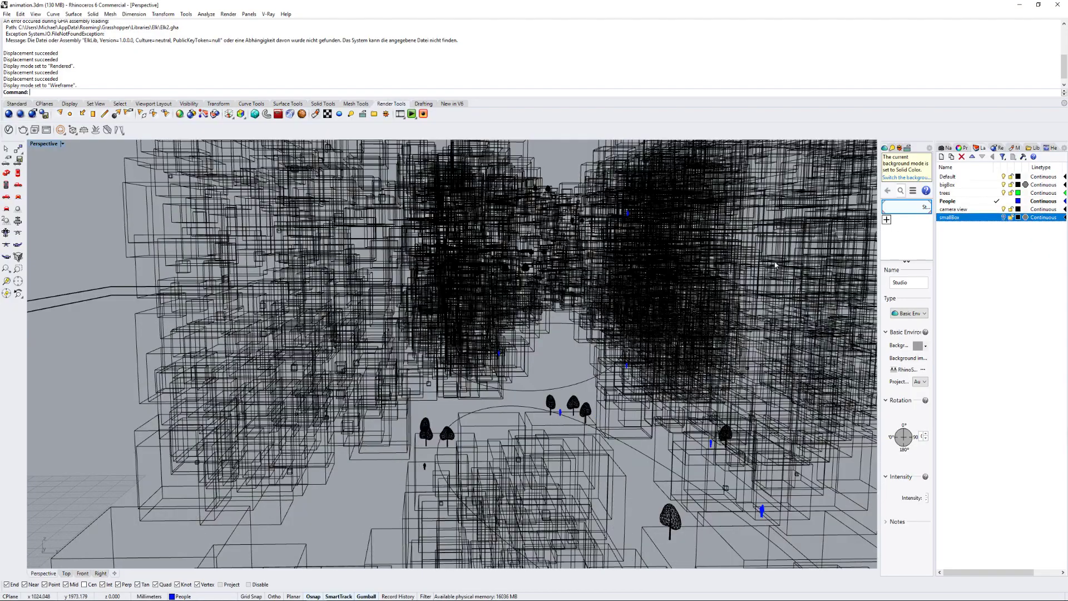
Step: Set the Perspective viewport to Shaded display mode and look over the box towers
{"action": "right_click_drag", "start_coordinate": [698, 253], "coordinate": [622, 356]}
{"action": "left_click", "coordinate": [62, 143]}
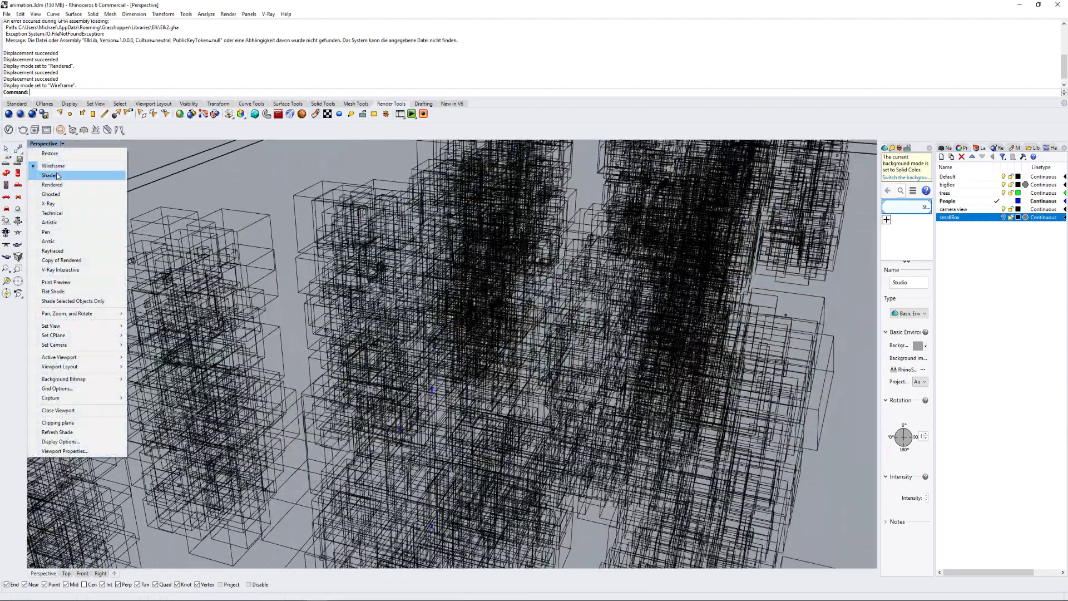
{"action": "left_click", "coordinate": [55, 175]}
{"action": "right_click_drag", "start_coordinate": [469, 292], "coordinate": [515, 223]}
{"action": "scroll", "coordinate": [515, 223], "scroll_direction": "down", "scroll_amount": 5}
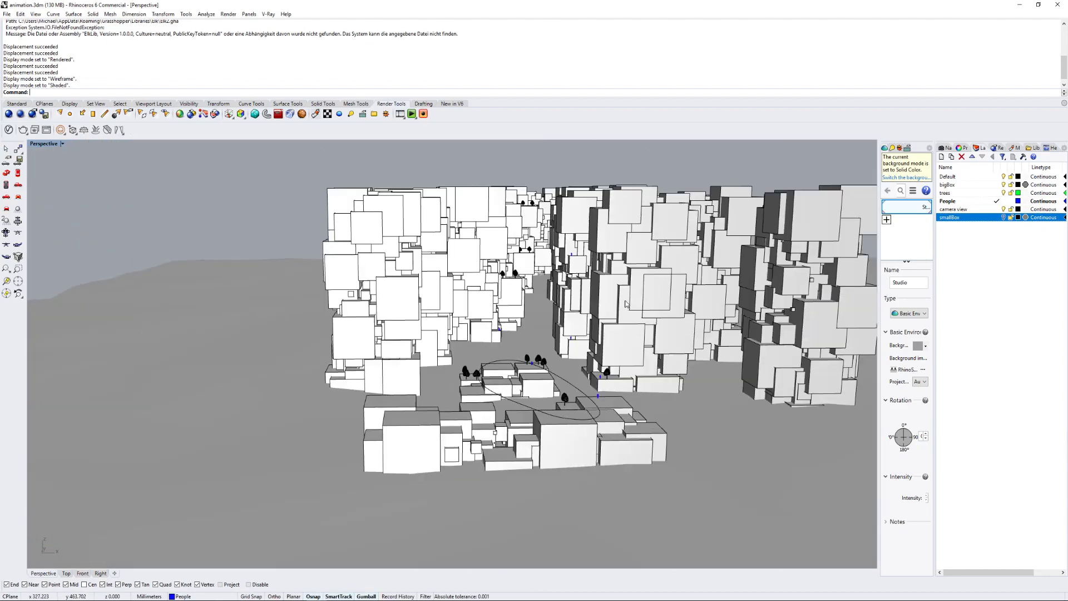
{"action": "scroll", "coordinate": [635, 300], "scroll_direction": "up", "scroll_amount": 2}
{"action": "right_click_drag", "start_coordinate": [635, 299], "coordinate": [626, 324]}
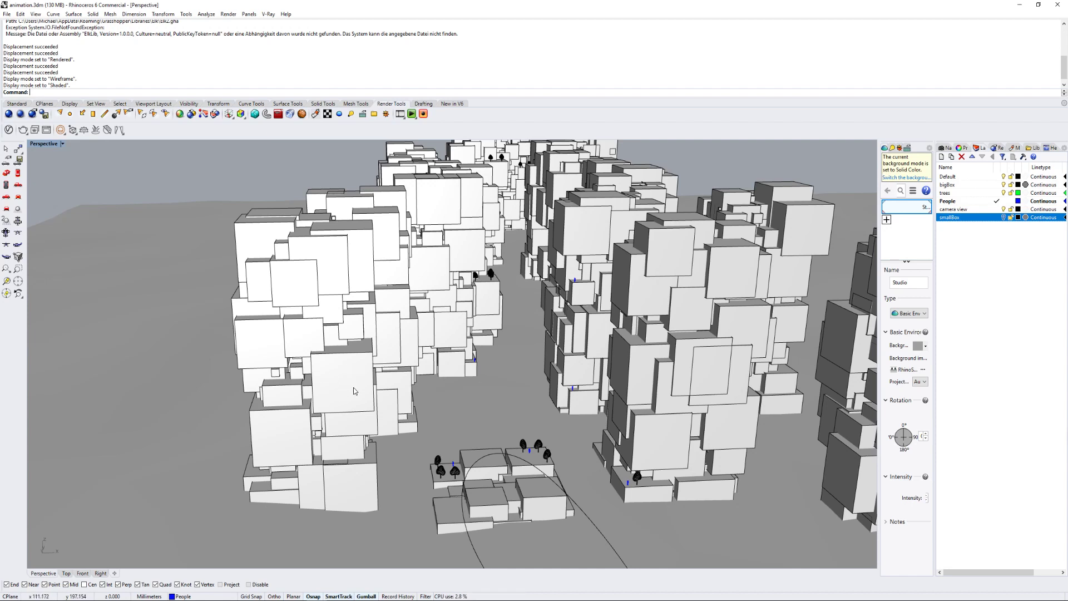
{"action": "scroll", "coordinate": [334, 373], "scroll_direction": "up", "scroll_amount": 4}
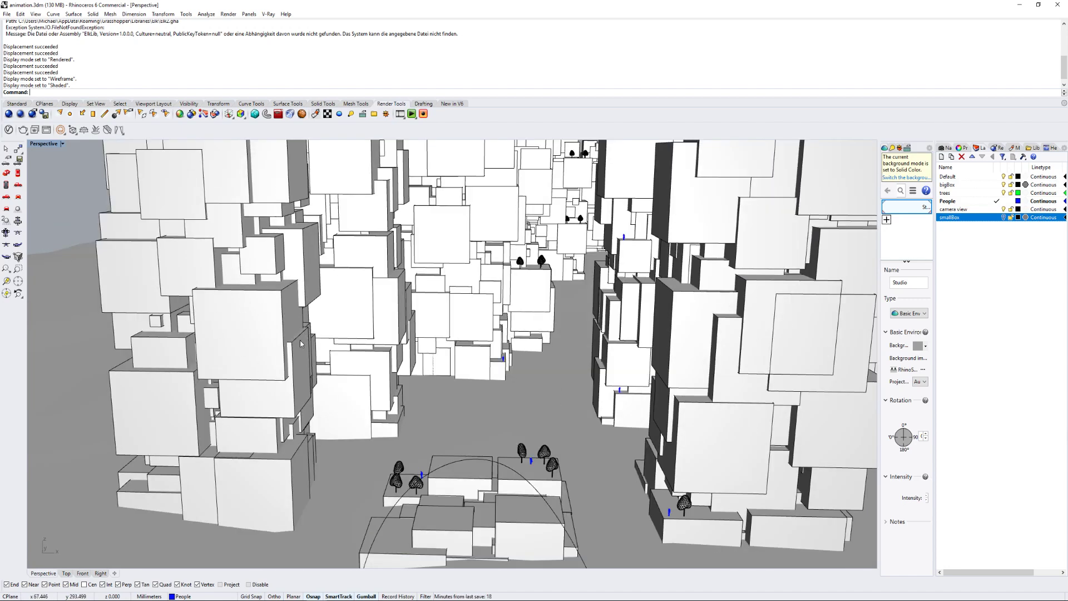
{"action": "right_click_drag", "start_coordinate": [520, 322], "coordinate": [535, 350]}
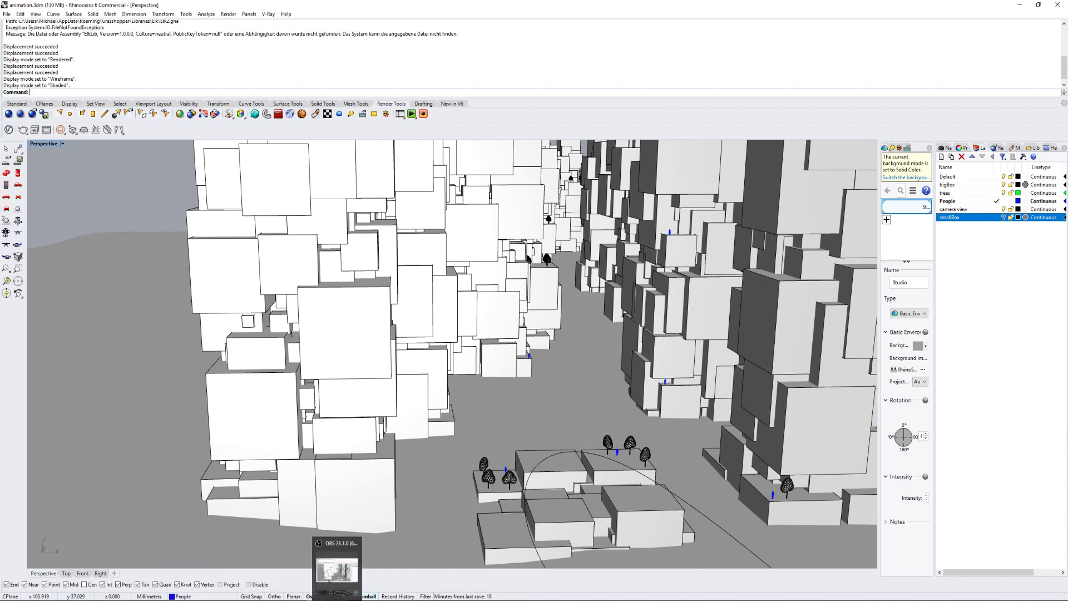
Step: Open Grasshopper with the Grasshopper command and resize its window to cover about half of the screen
{"action": "type", "text": "Grasshopper"}
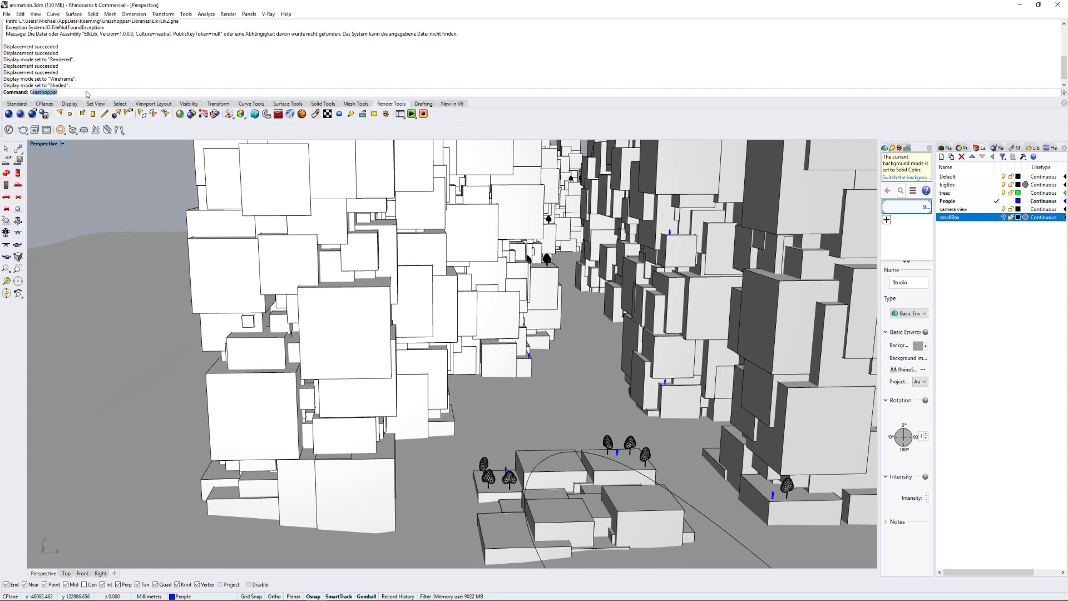
{"action": "key", "text": "Return"}
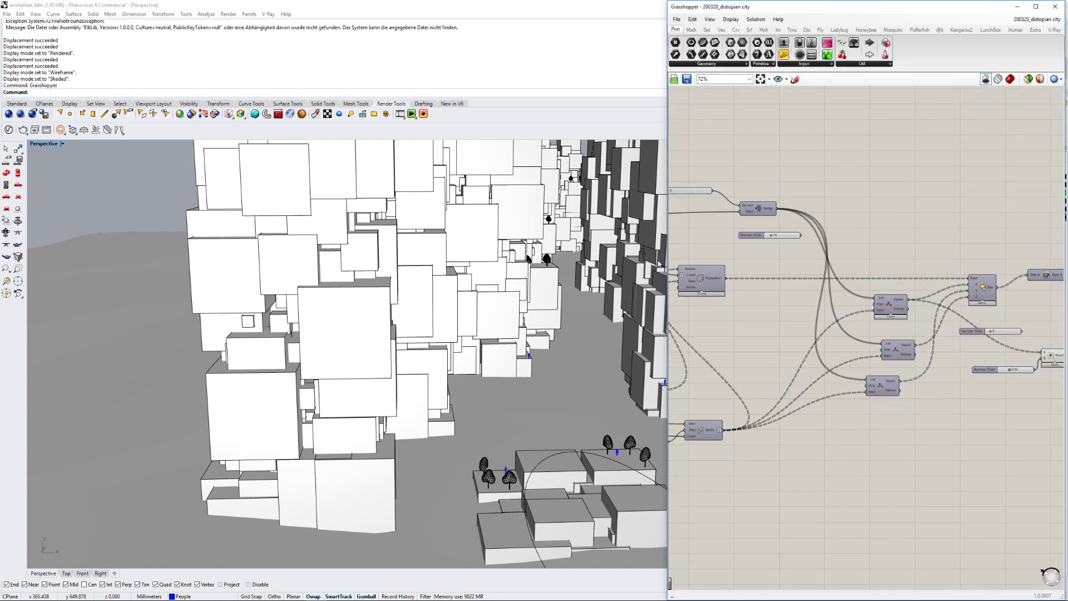
{"action": "left_click_drag", "start_coordinate": [668, 261], "coordinate": [379, 259]}
{"action": "right_click_drag", "start_coordinate": [490, 255], "coordinate": [839, 259]}
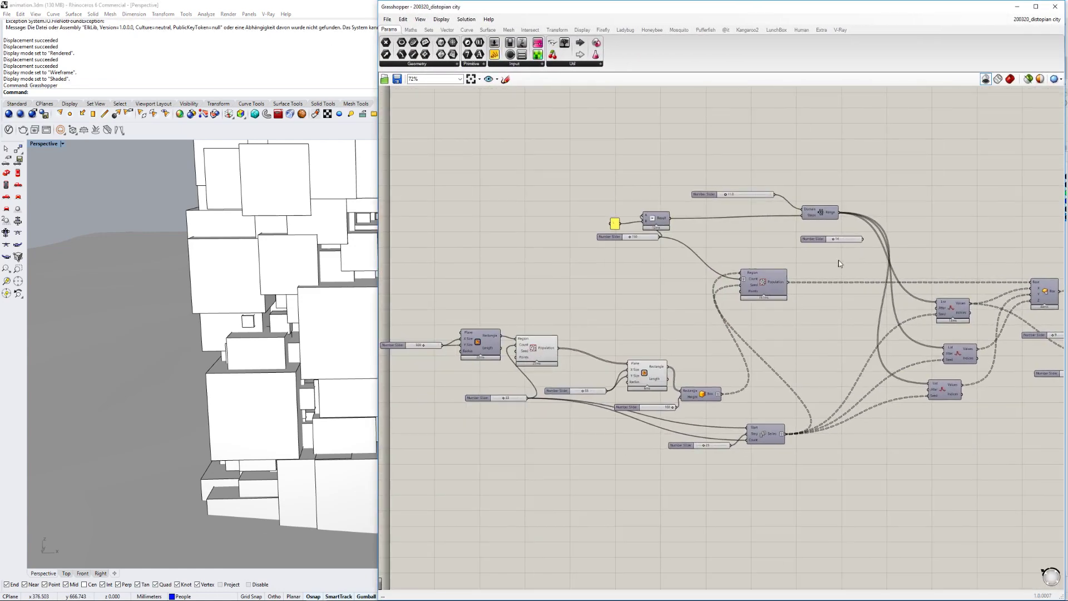
{"action": "right_click_drag", "start_coordinate": [617, 272], "coordinate": [873, 247]}
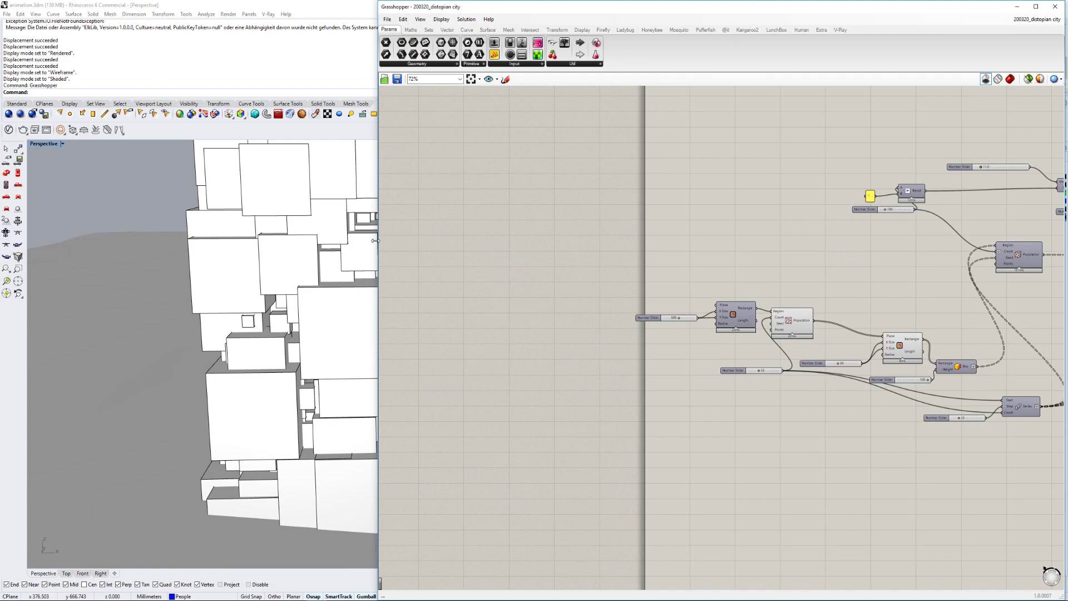
{"action": "left_click_drag", "start_coordinate": [376, 241], "coordinate": [508, 237]}
Step: Disable all components downstream of the box data, from Deconstruct Brep to the end of the definition
{"action": "scroll", "coordinate": [799, 228], "scroll_direction": "down", "scroll_amount": 5}
{"action": "right_click_drag", "start_coordinate": [1039, 228], "coordinate": [657, 242]}
{"action": "scroll", "coordinate": [944, 251], "scroll_direction": "up", "scroll_amount": 5}
{"action": "right_click_drag", "start_coordinate": [812, 233], "coordinate": [920, 245]}
{"action": "scroll", "coordinate": [835, 256], "scroll_direction": "down", "scroll_amount": 3}
{"action": "left_click_drag", "start_coordinate": [974, 203], "coordinate": [667, 388]}
{"action": "middle_click", "coordinate": [684, 289]}
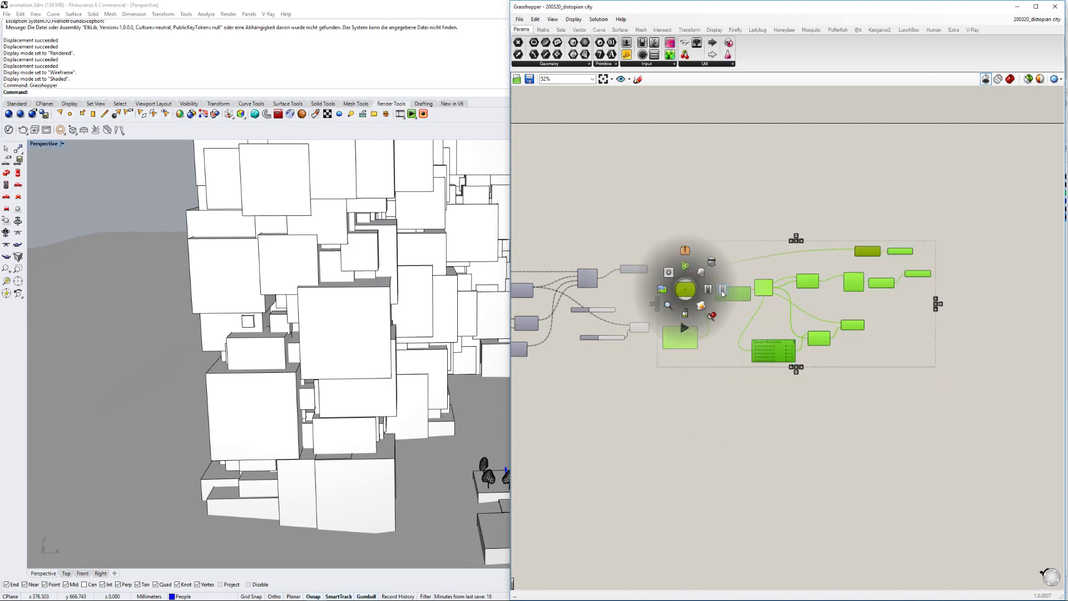
{"action": "left_click", "coordinate": [722, 289]}
Step: Review the active part of the definition back to its first rectangle component, and minimize Grasshopper
{"action": "scroll", "coordinate": [609, 269], "scroll_direction": "up", "scroll_amount": 5}
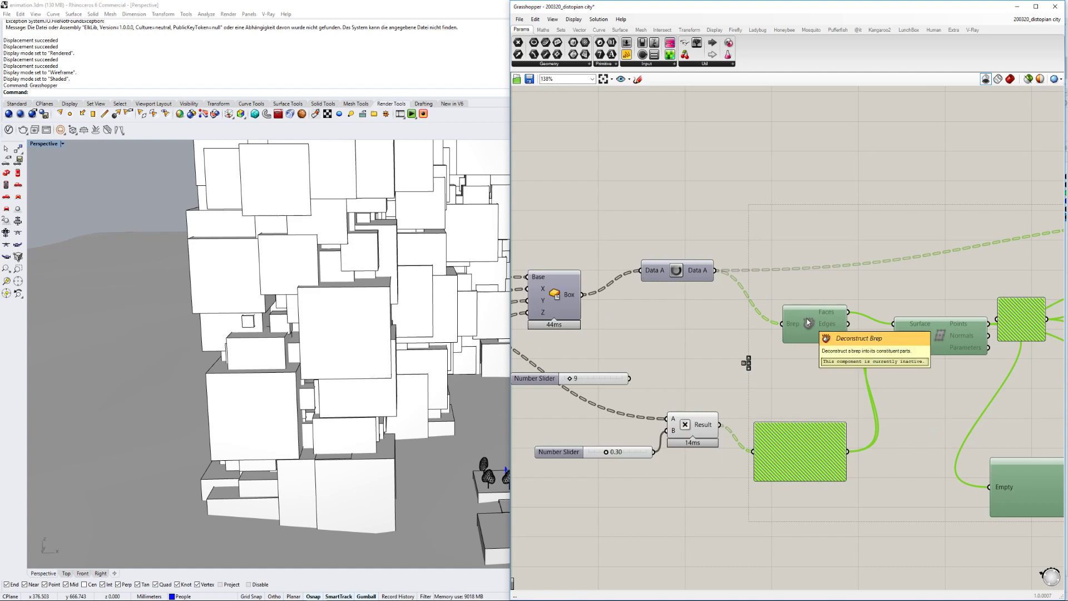
{"action": "scroll", "coordinate": [793, 292], "scroll_direction": "down", "scroll_amount": 5}
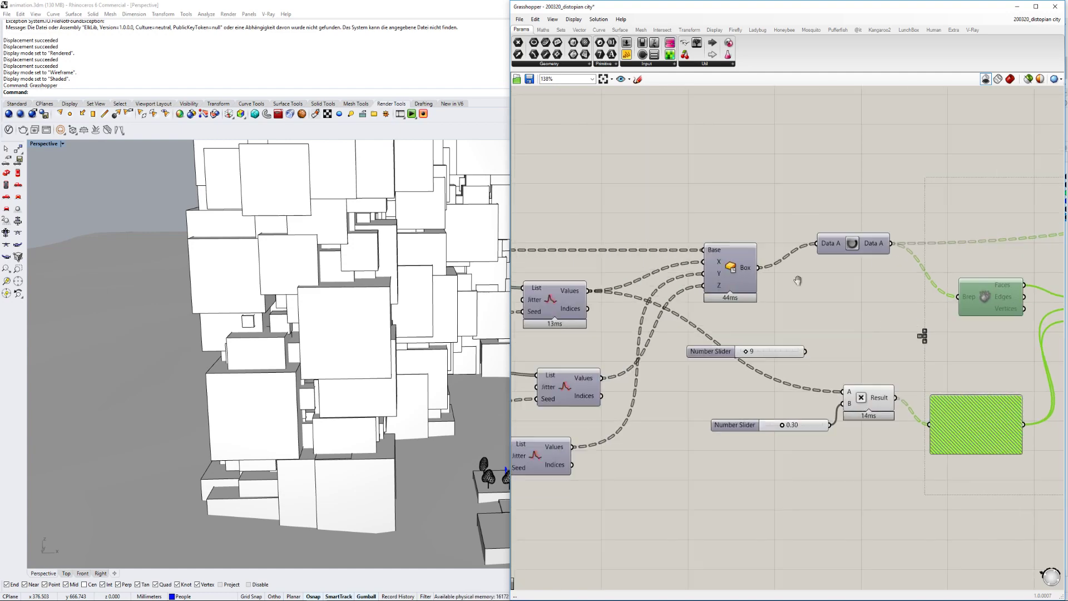
{"action": "right_click_drag", "start_coordinate": [792, 292], "coordinate": [1063, 281]}
{"action": "scroll", "coordinate": [1063, 282], "scroll_direction": "down", "scroll_amount": 1}
{"action": "scroll", "coordinate": [776, 305], "scroll_direction": "up", "scroll_amount": 4}
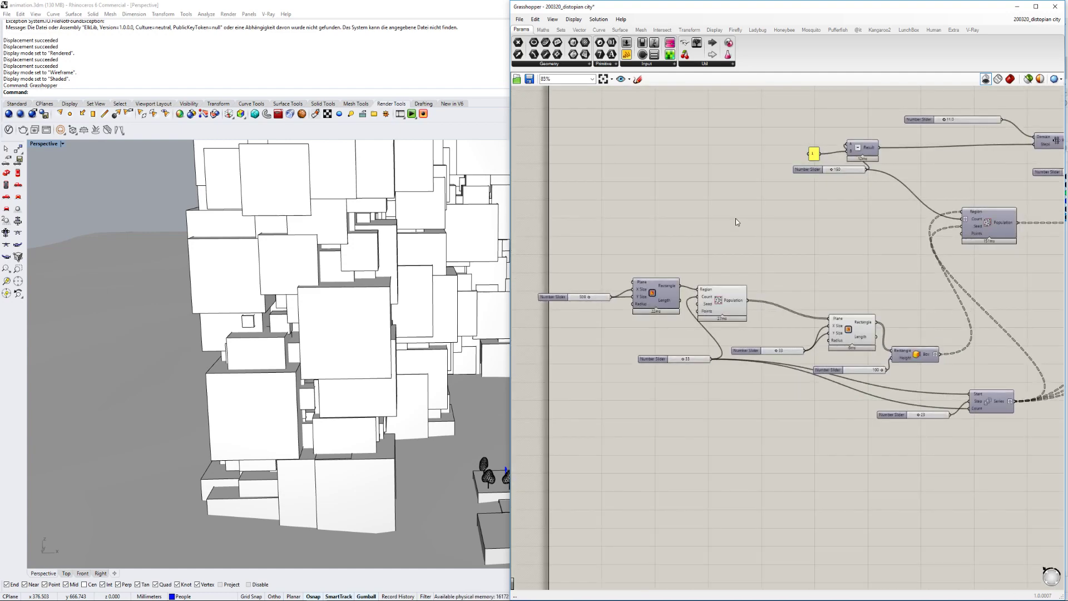
{"action": "left_click", "coordinate": [1017, 5]}
Step: Turn off the camera view layer
{"action": "scroll", "coordinate": [753, 284], "scroll_direction": "down", "scroll_amount": 6}
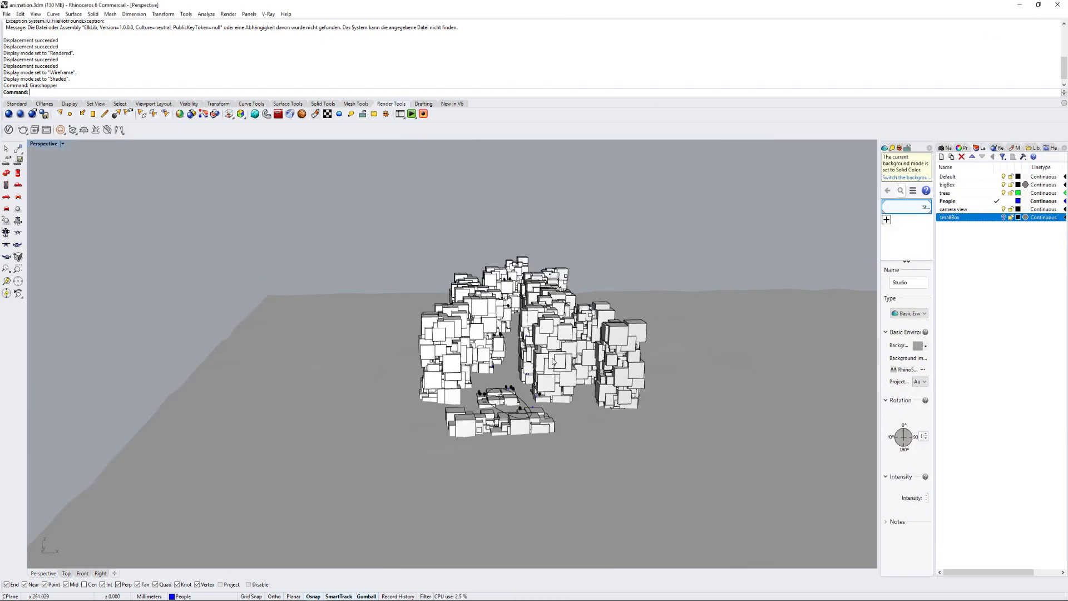
{"action": "scroll", "coordinate": [752, 284], "scroll_direction": "up", "scroll_amount": 1}
{"action": "right_click_drag", "start_coordinate": [752, 284], "coordinate": [817, 150]}
{"action": "left_click_drag", "start_coordinate": [818, 150], "coordinate": [762, 181]}
{"action": "right_click_drag", "start_coordinate": [762, 181], "coordinate": [615, 336]}
{"action": "scroll", "coordinate": [613, 312], "scroll_direction": "up", "scroll_amount": 4}
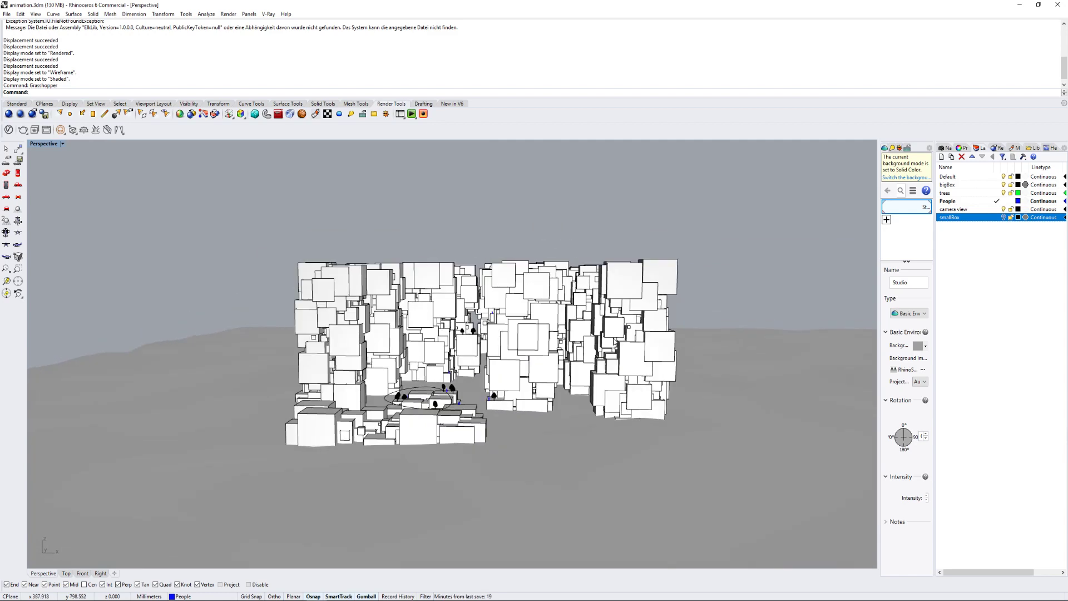
{"action": "left_click", "coordinate": [1004, 210]}
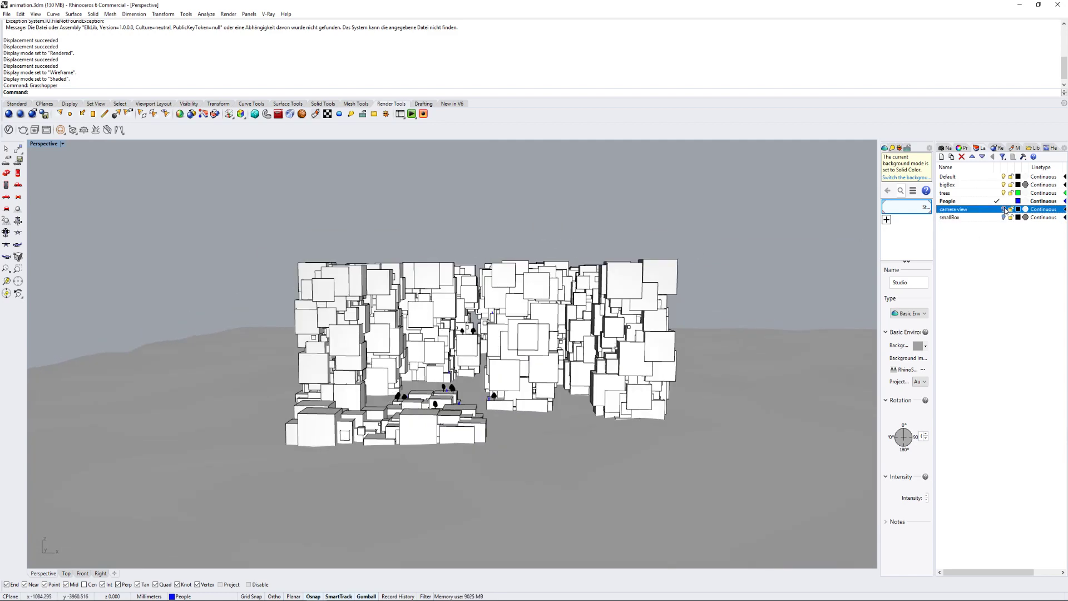
Step: Select the large ground surface and move it to the Default layer
{"action": "left_click", "coordinate": [989, 184]}
{"action": "left_click", "coordinate": [771, 415]}
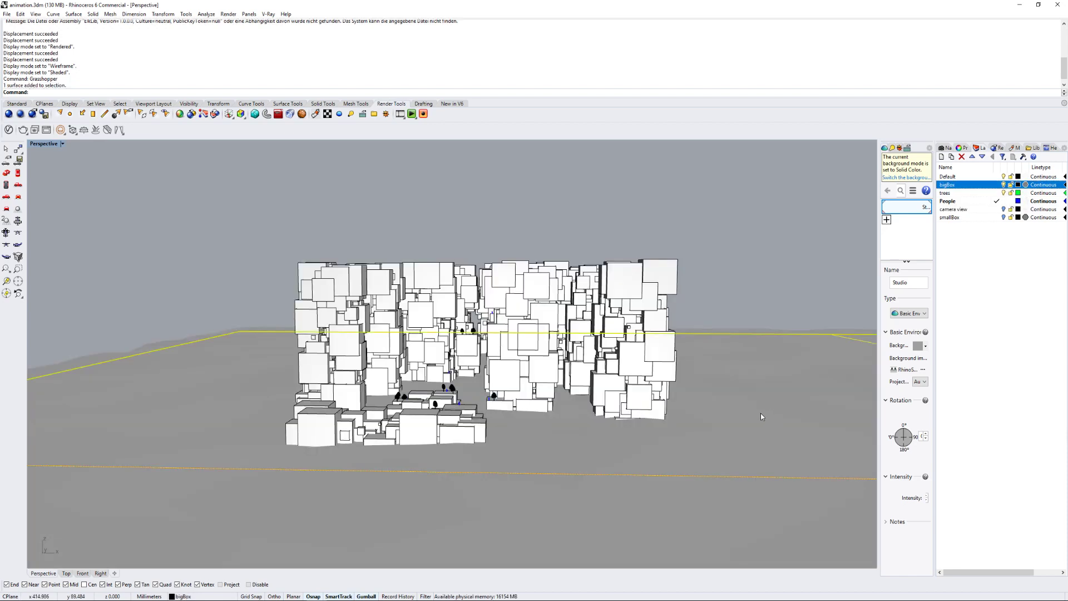
{"action": "left_click", "coordinate": [183, 596]}
{"action": "left_click", "coordinate": [193, 547]}
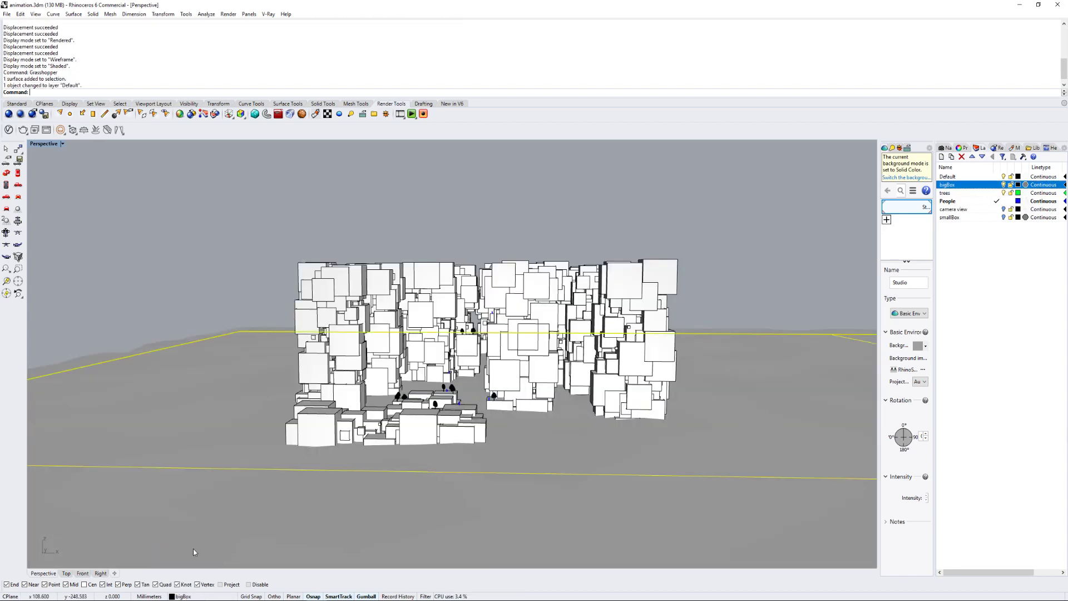
Step: Make Default the current layer and turn off the bigBox, trees and People layers
{"action": "left_click", "coordinate": [1004, 186]}
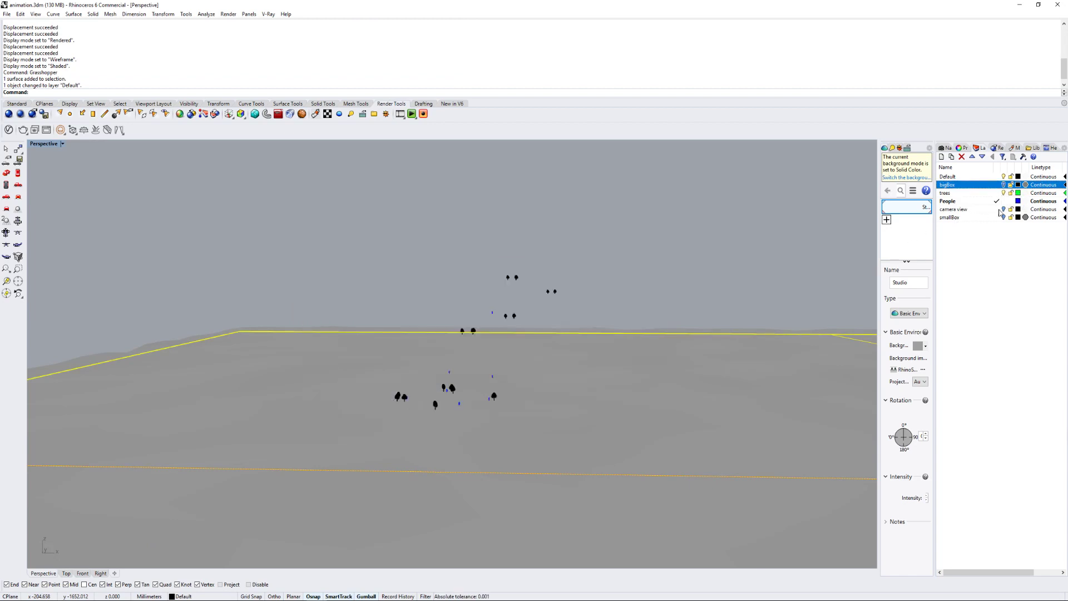
{"action": "left_click", "coordinate": [1004, 192]}
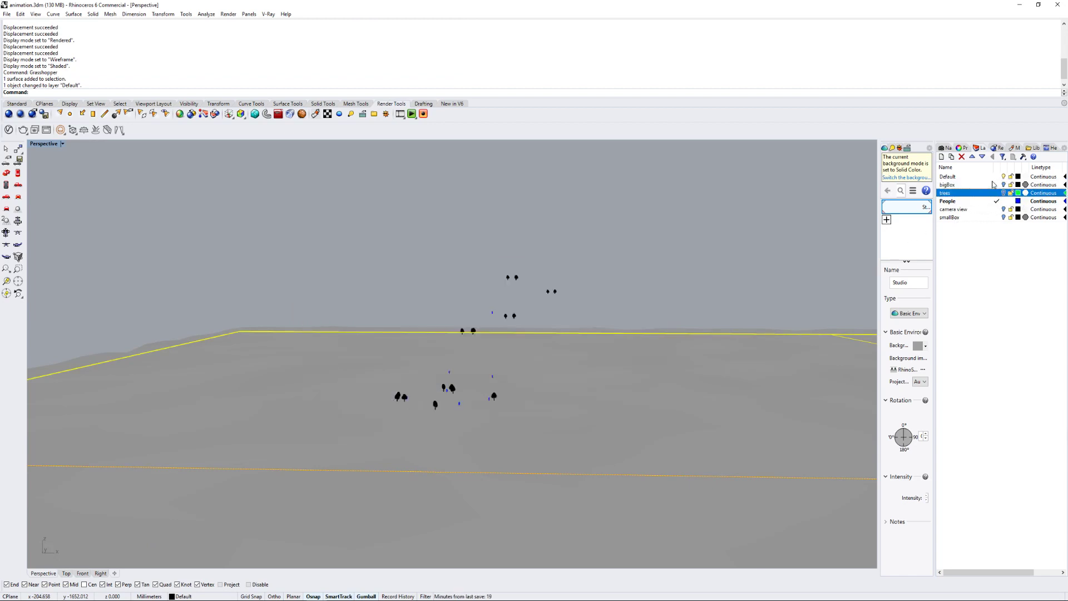
{"action": "left_click", "coordinate": [1003, 185]}
{"action": "left_click", "coordinate": [1003, 185]}
{"action": "left_click", "coordinate": [1003, 200]}
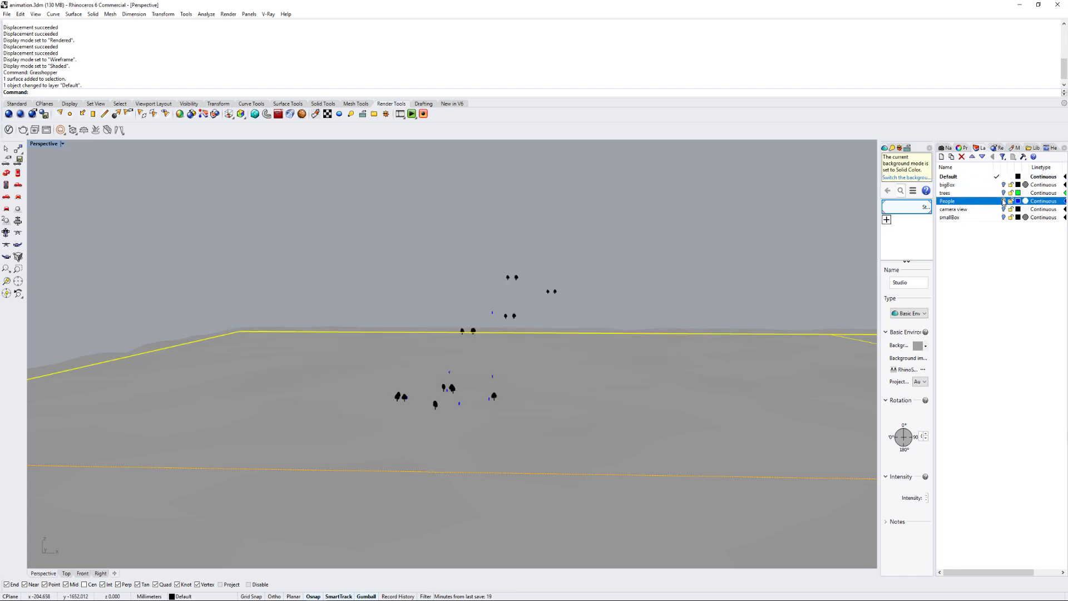
Step: Select all remaining tree and people meshes above the ground and hide them
{"action": "right_click_drag", "start_coordinate": [622, 362], "coordinate": [556, 306]}
{"action": "left_click_drag", "start_coordinate": [359, 231], "coordinate": [699, 542]}
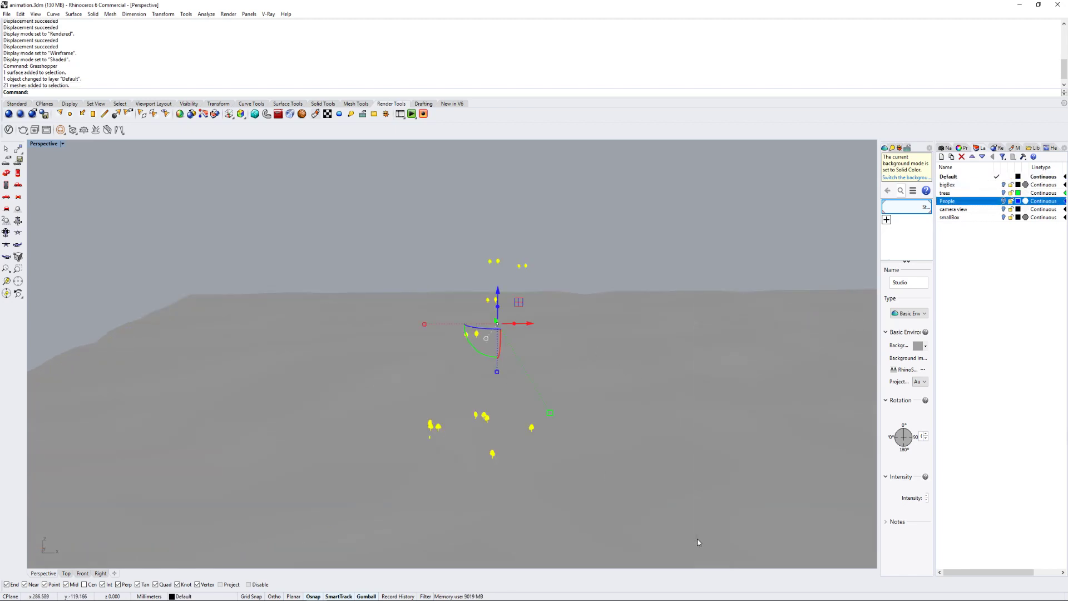
{"action": "key", "text": "Return"}
Step: Select the ground surface and examine its displaced relief against the flat outline at the outer edge
{"action": "mouse_move", "coordinate": [569, 346]}
{"action": "right_mouse_down"}
{"action": "mouse_move", "coordinate": [546, 351]}
{"action": "mouse_move", "coordinate": [526, 388]}
{"action": "mouse_move", "coordinate": [565, 379]}
{"action": "mouse_move", "coordinate": [542, 365]}
{"action": "mouse_move", "coordinate": [596, 358]}
{"action": "mouse_move", "coordinate": [579, 363]}
{"action": "right_mouse_up"}
{"action": "left_click", "coordinate": [526, 389]}
{"action": "right_click_drag", "start_coordinate": [325, 488], "coordinate": [471, 396]}
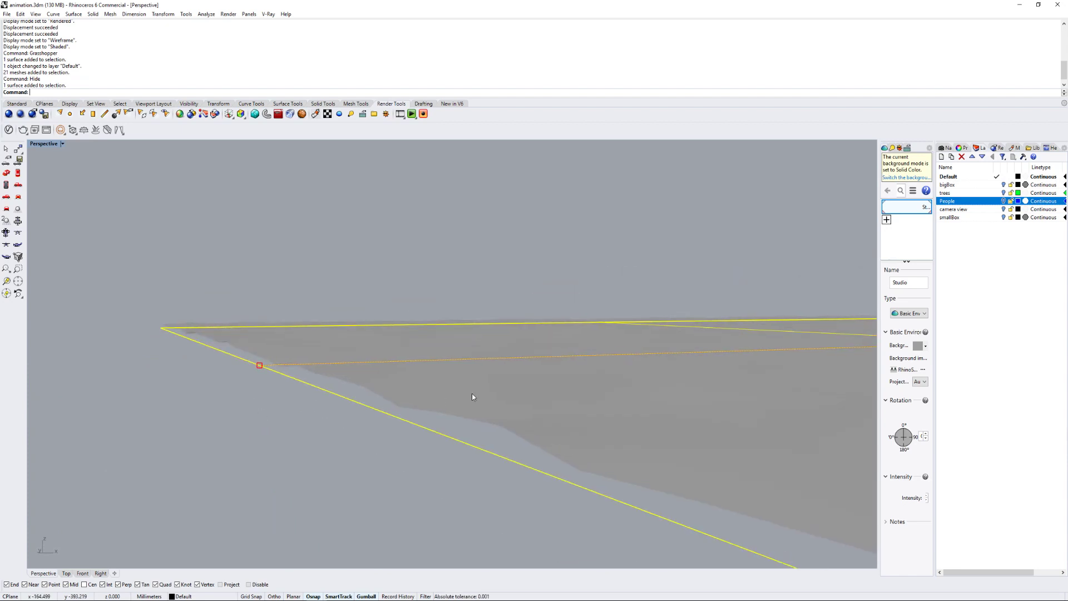
{"action": "right_click_drag", "start_coordinate": [349, 380], "coordinate": [300, 369]}
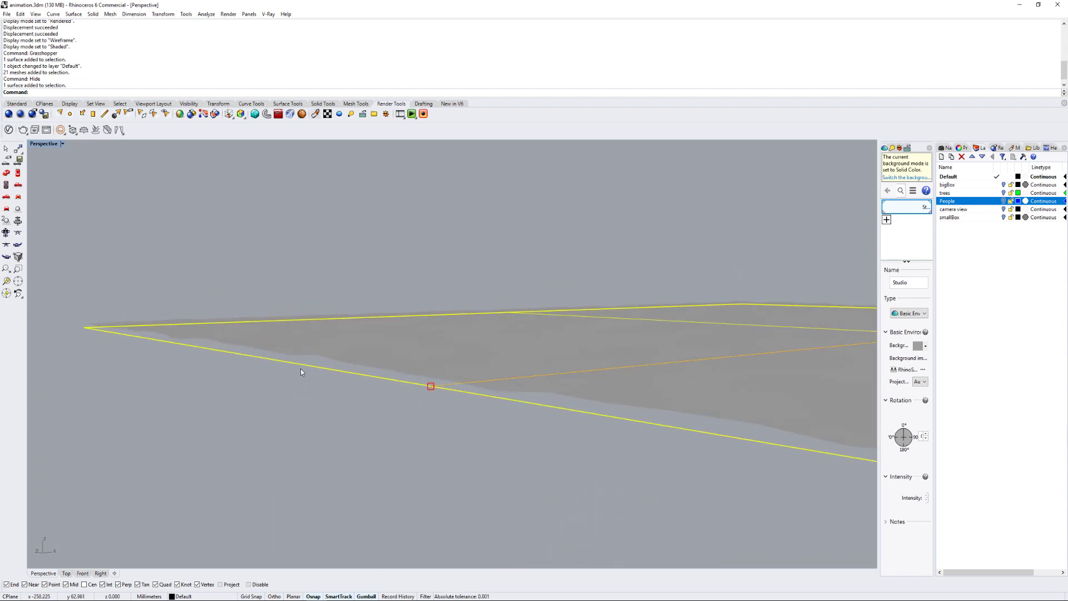
Step: Examine the ground surface's relief along its edges and open its displacement settings
{"action": "right_click_drag", "start_coordinate": [484, 367], "coordinate": [495, 376]}
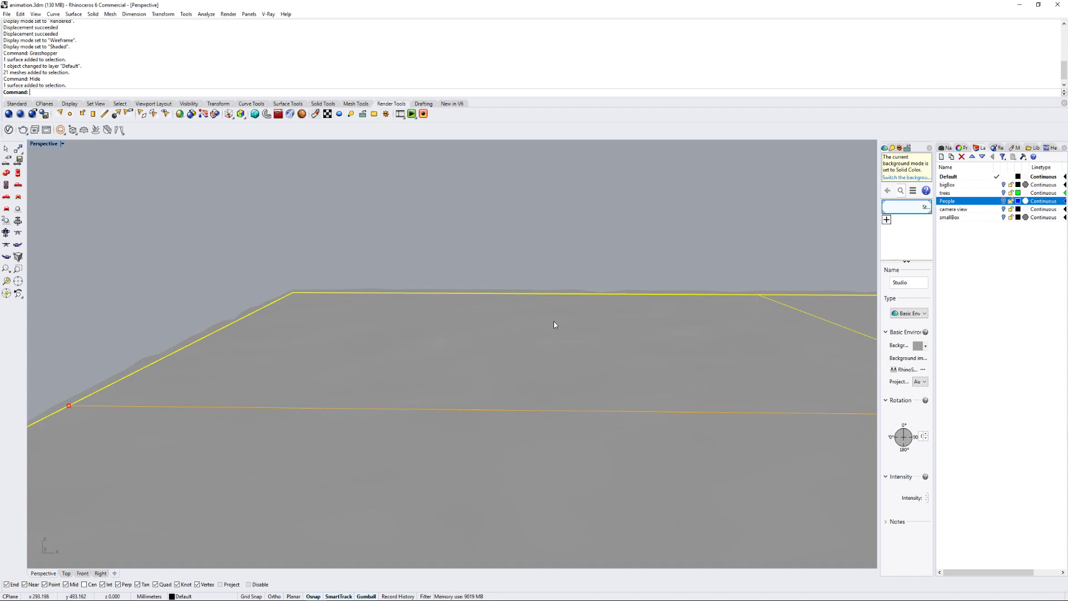
{"action": "right_click_drag", "start_coordinate": [306, 357], "coordinate": [429, 349]}
{"action": "right_click_drag", "start_coordinate": [772, 233], "coordinate": [719, 269]}
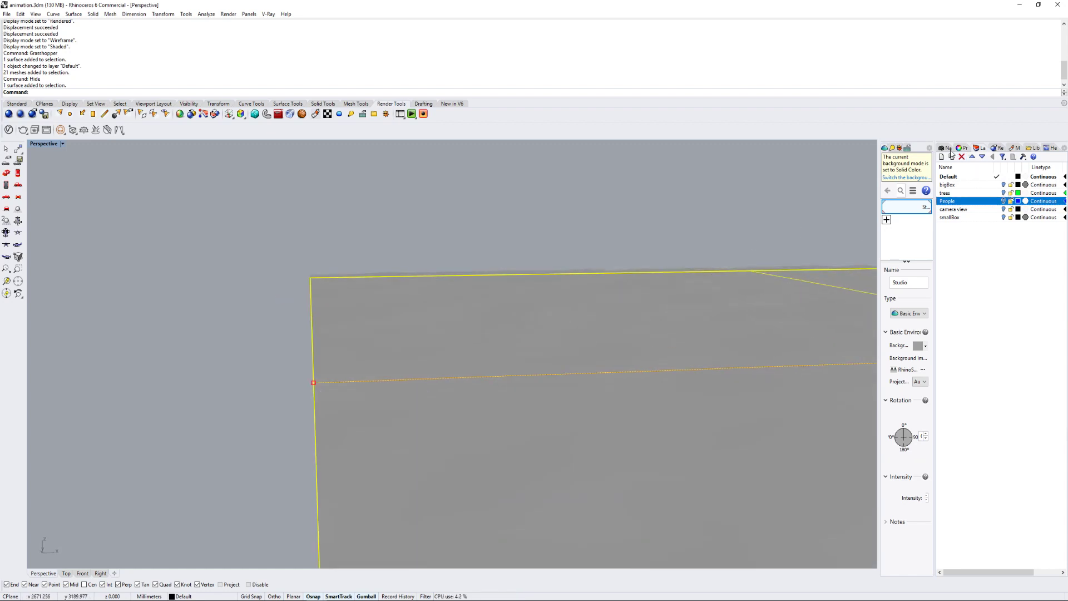
{"action": "left_click", "coordinate": [964, 148]}
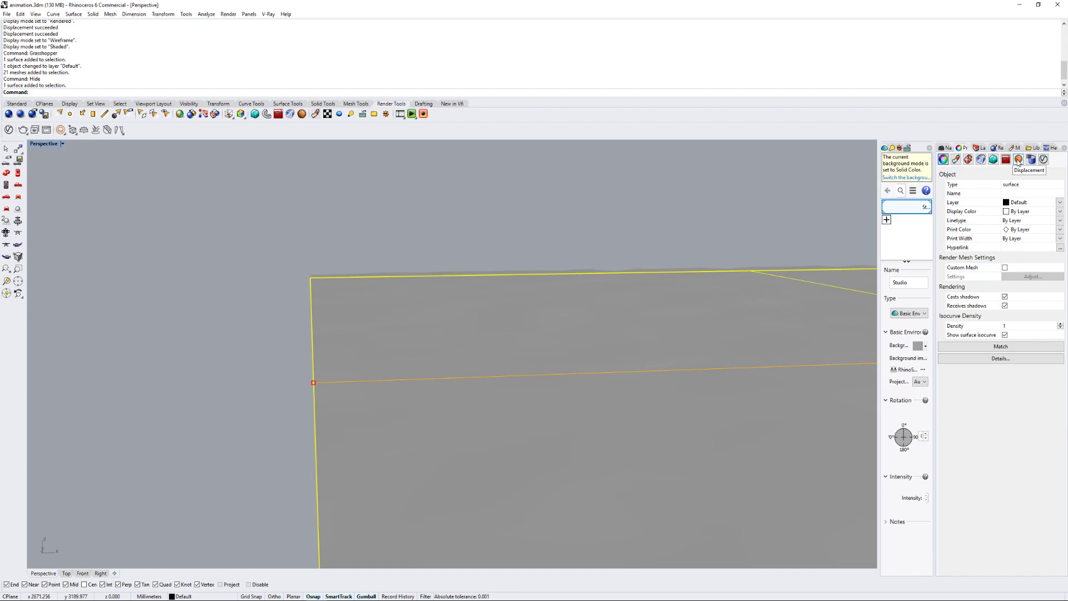
{"action": "left_click", "coordinate": [1017, 160]}
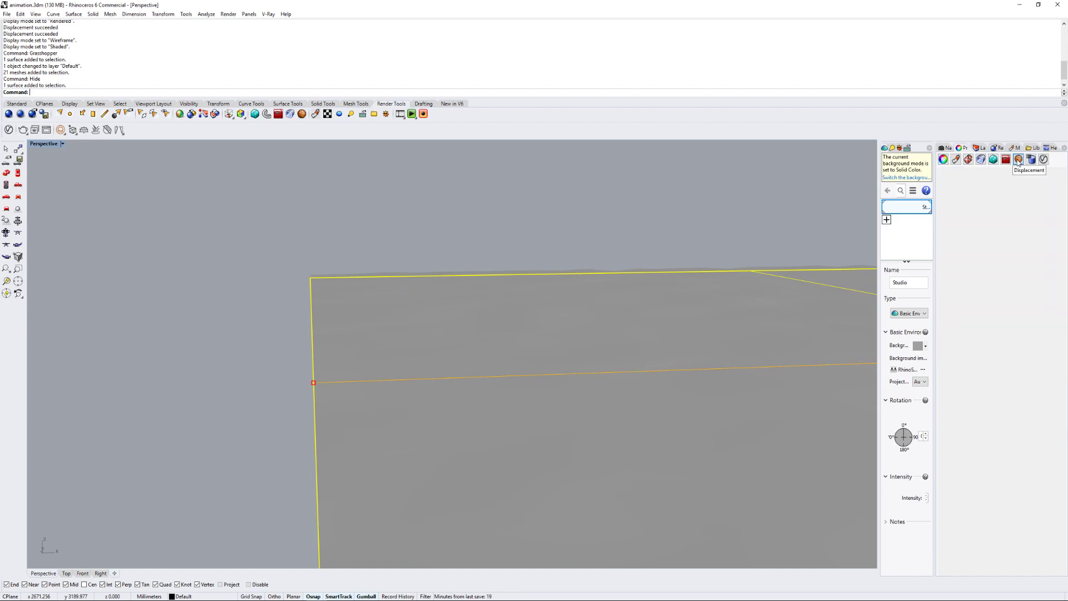
{"action": "right_click_drag", "start_coordinate": [833, 297], "coordinate": [787, 322]}
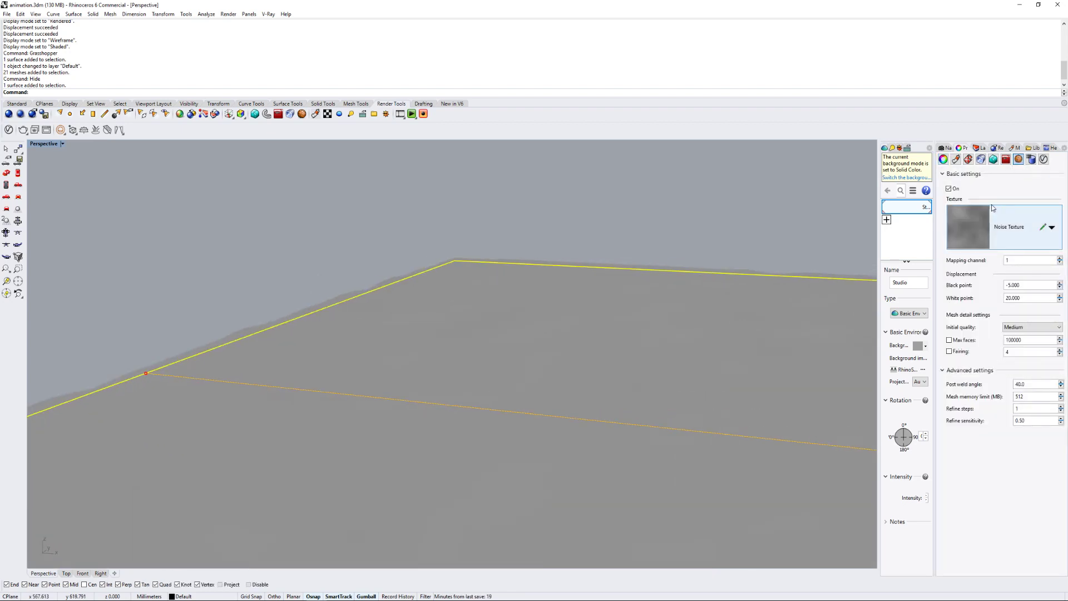
Step: Assign a new Noise Texture to the ground surface's displacement and check the relief along its edges
{"action": "left_click", "coordinate": [1027, 235]}
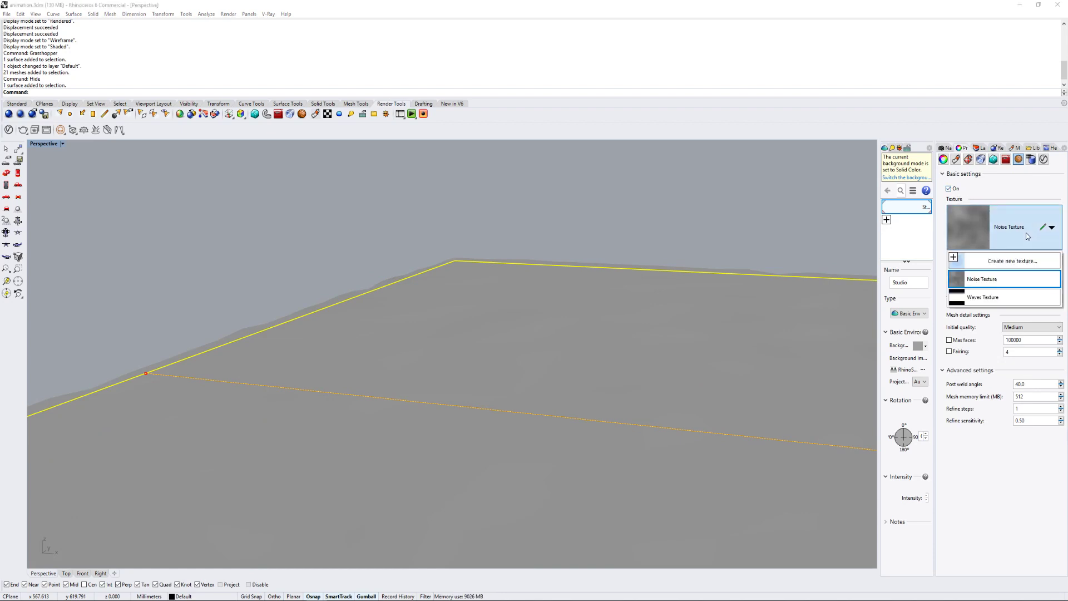
{"action": "left_click", "coordinate": [1005, 261]}
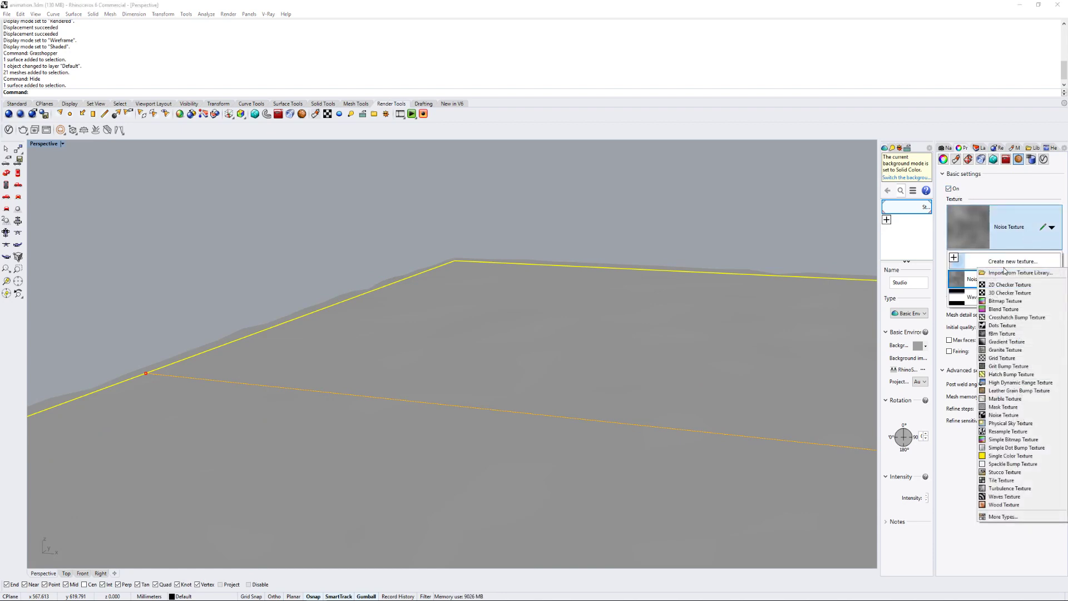
{"action": "left_click", "coordinate": [1018, 416]}
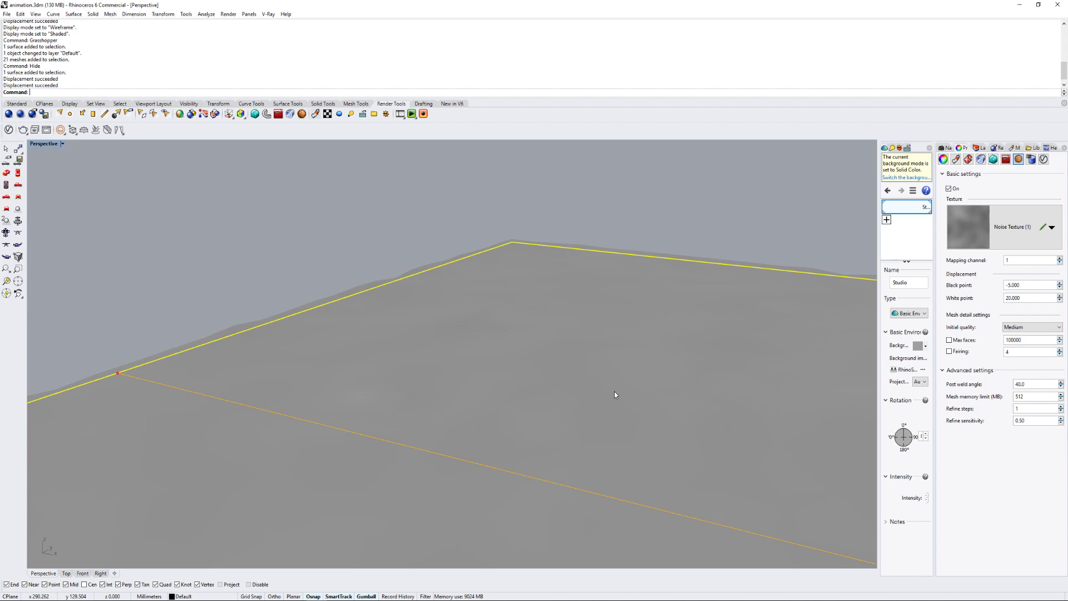
{"action": "right_click_drag", "start_coordinate": [469, 427], "coordinate": [495, 351]}
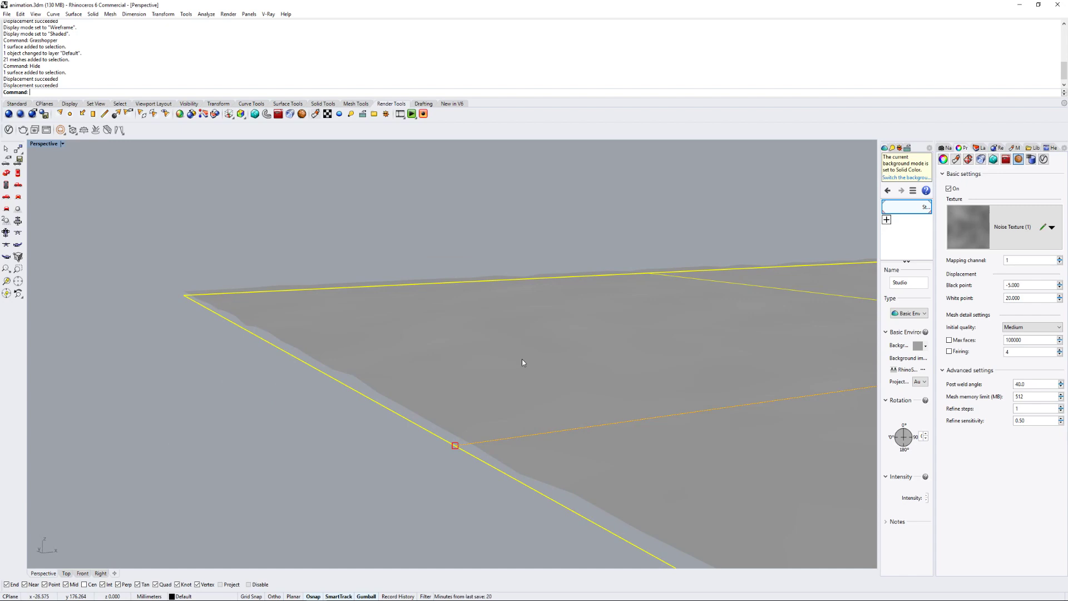
{"action": "right_click_drag", "start_coordinate": [522, 362], "coordinate": [443, 422]}
{"action": "right_click_drag", "start_coordinate": [589, 409], "coordinate": [474, 404]}
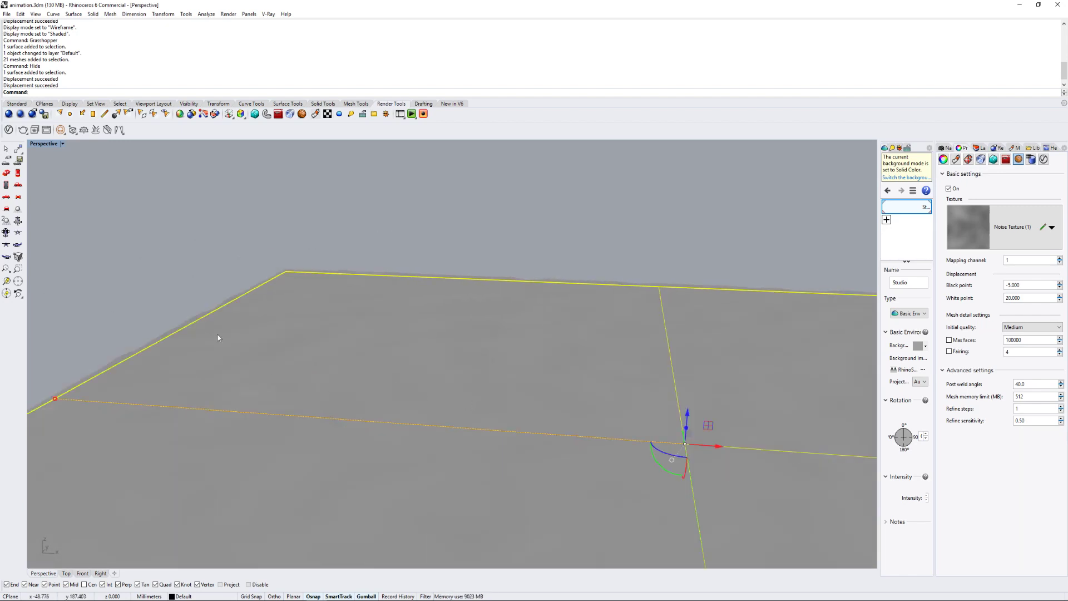
Step: Switch to the Grasshopper definition of the dystopian city and turn on its shaded geometry preview
{"action": "type", "text": "Grasshopper"}
{"action": "key", "text": "Return"}
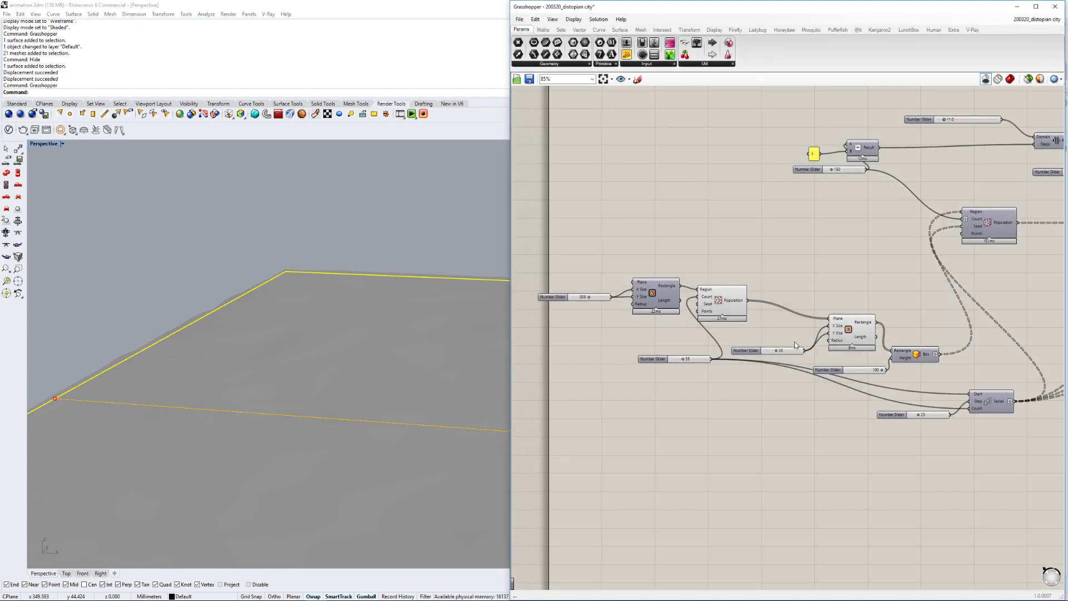
{"action": "scroll", "coordinate": [546, 349], "scroll_direction": "down", "scroll_amount": 3}
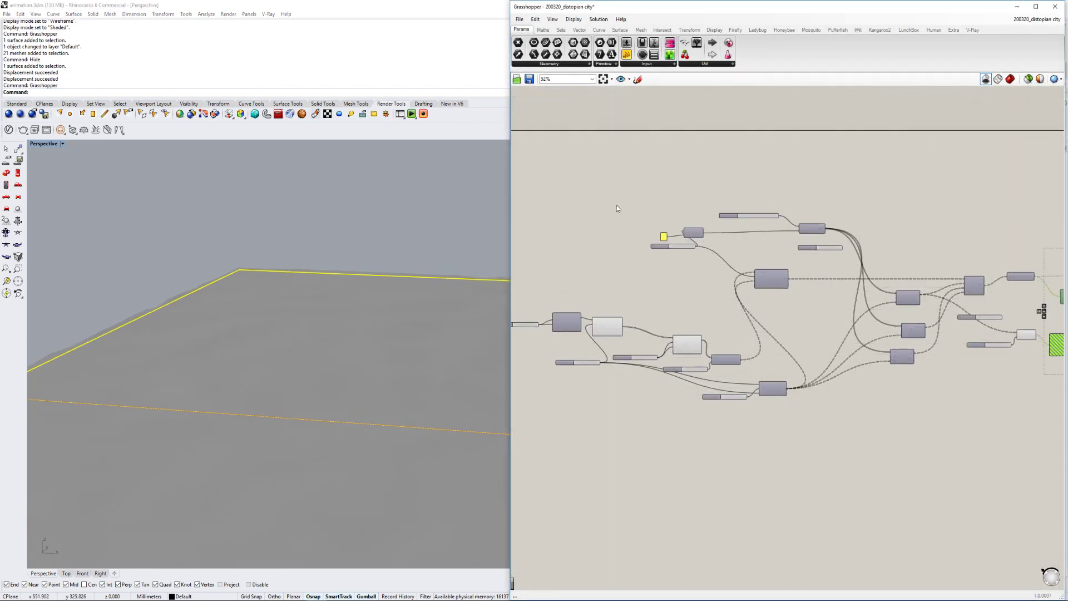
{"action": "left_click", "coordinate": [573, 20]}
{"action": "left_click", "coordinate": [596, 100]}
{"action": "scroll", "coordinate": [446, 271], "scroll_direction": "down", "scroll_amount": 5}
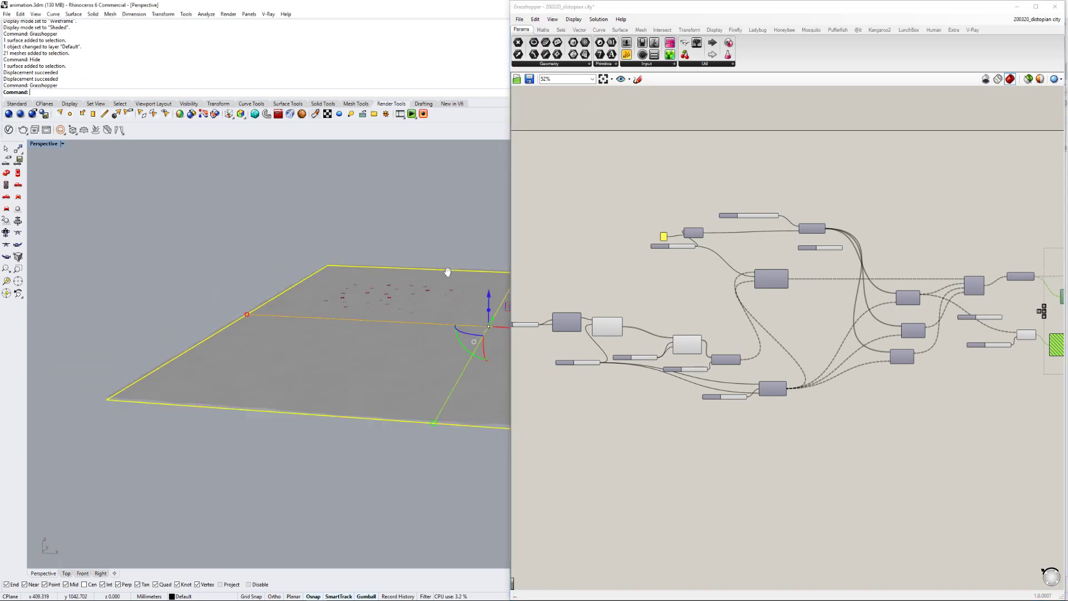
Step: Hide the selected ground surface in Rhino, leaving only the Grasshopper preview of the building footprints
{"action": "scroll", "coordinate": [372, 290], "scroll_direction": "up", "scroll_amount": 4}
{"action": "mouse_move", "coordinate": [446, 270]}
{"action": "right_mouse_down"}
{"action": "mouse_move", "coordinate": [372, 291]}
{"action": "mouse_move", "coordinate": [365, 309]}
{"action": "right_mouse_up"}
{"action": "type", "text": "Hi"}
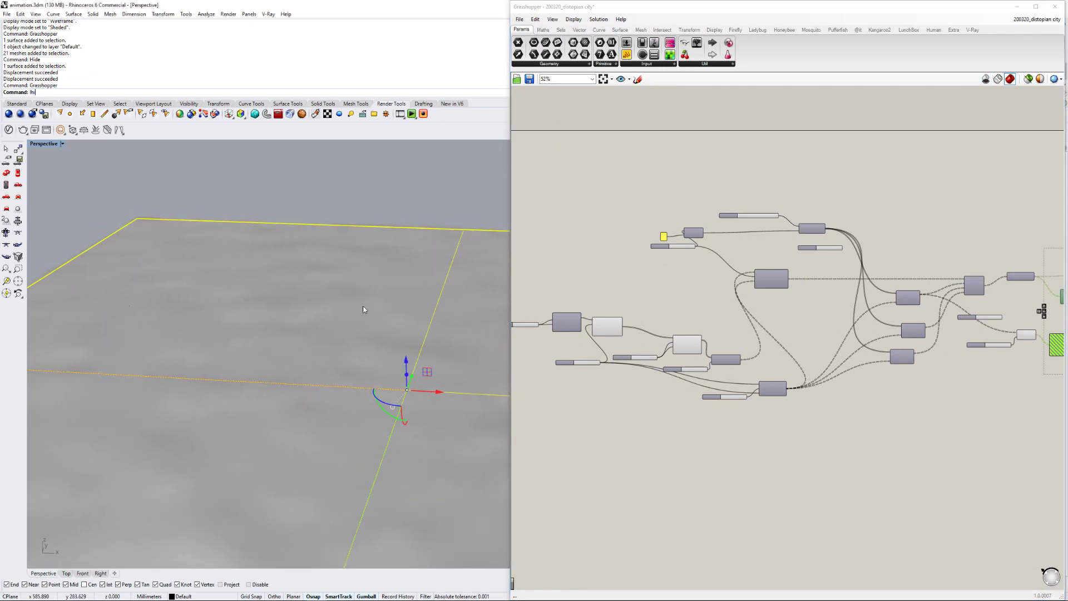
{"action": "key", "text": "BackSpace"}
{"action": "key", "text": "BackSpace"}
{"action": "key", "text": "BackSpace"}
{"action": "type", "text": "Hide"}
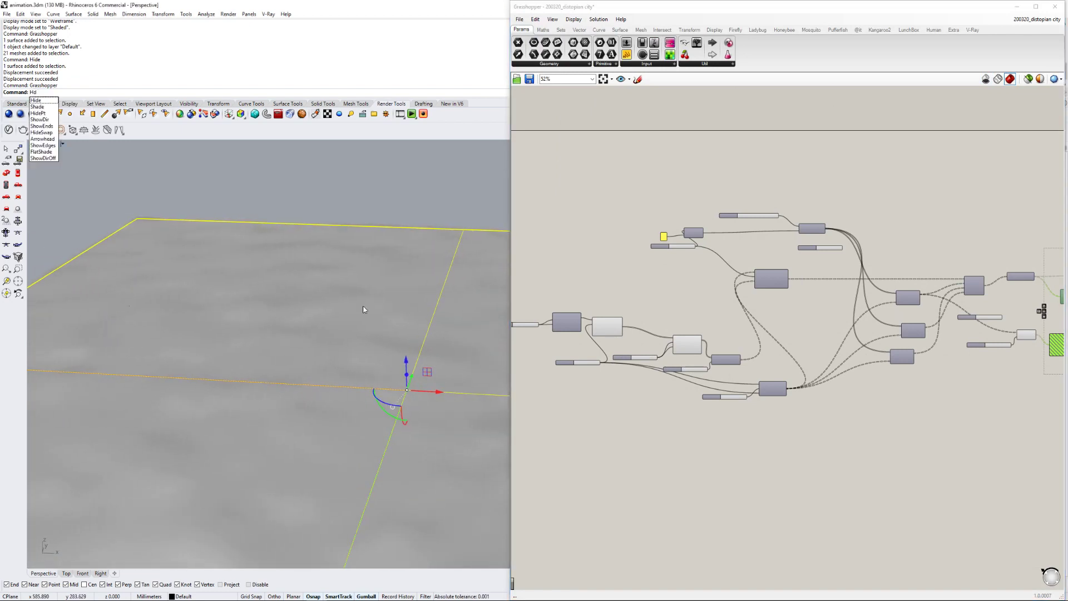
{"action": "key", "text": "Return"}
{"action": "right_click_drag", "start_coordinate": [374, 323], "coordinate": [385, 339]}
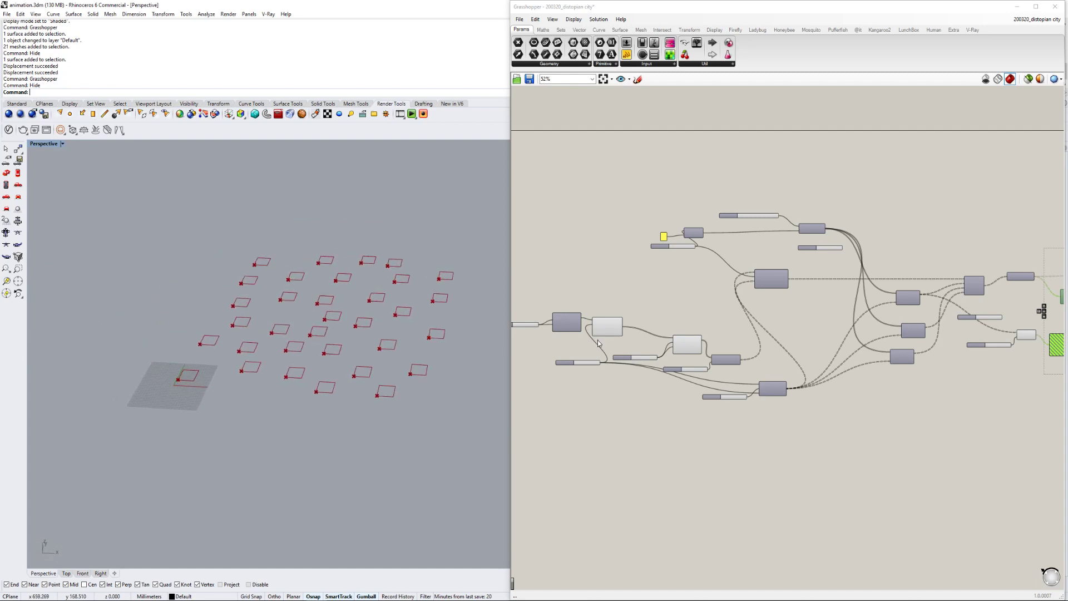
Step: Select the Rectangle component driven by the 500 slider and examine the site boundary it produces
{"action": "right_click_drag", "start_coordinate": [566, 337], "coordinate": [662, 338]}
{"action": "scroll", "coordinate": [662, 338], "scroll_direction": "up", "scroll_amount": 5}
{"action": "right_click_drag", "start_coordinate": [674, 293], "coordinate": [782, 299]}
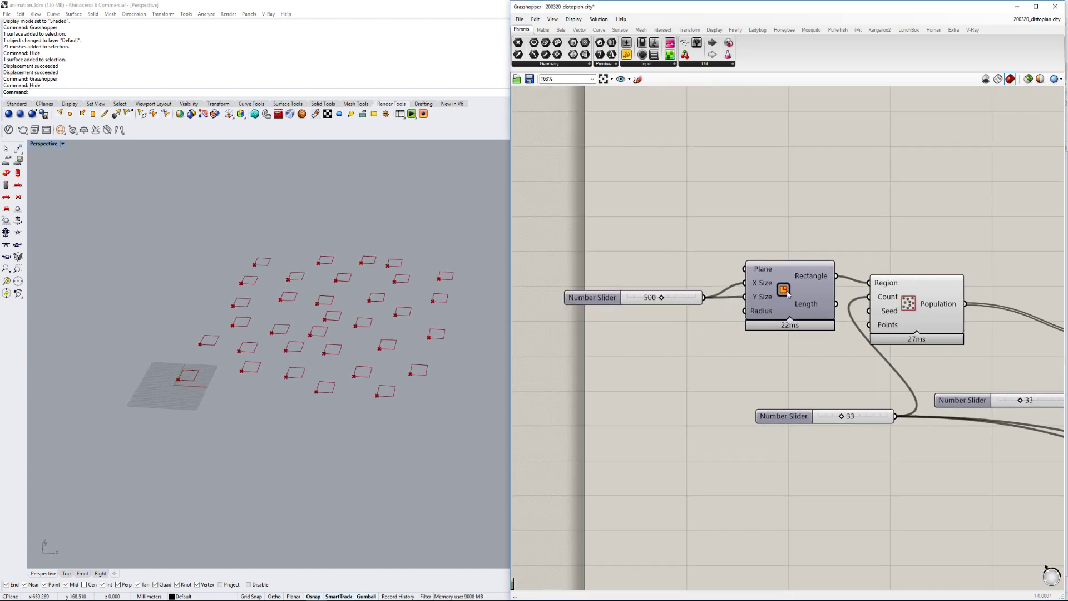
{"action": "left_click", "coordinate": [787, 294]}
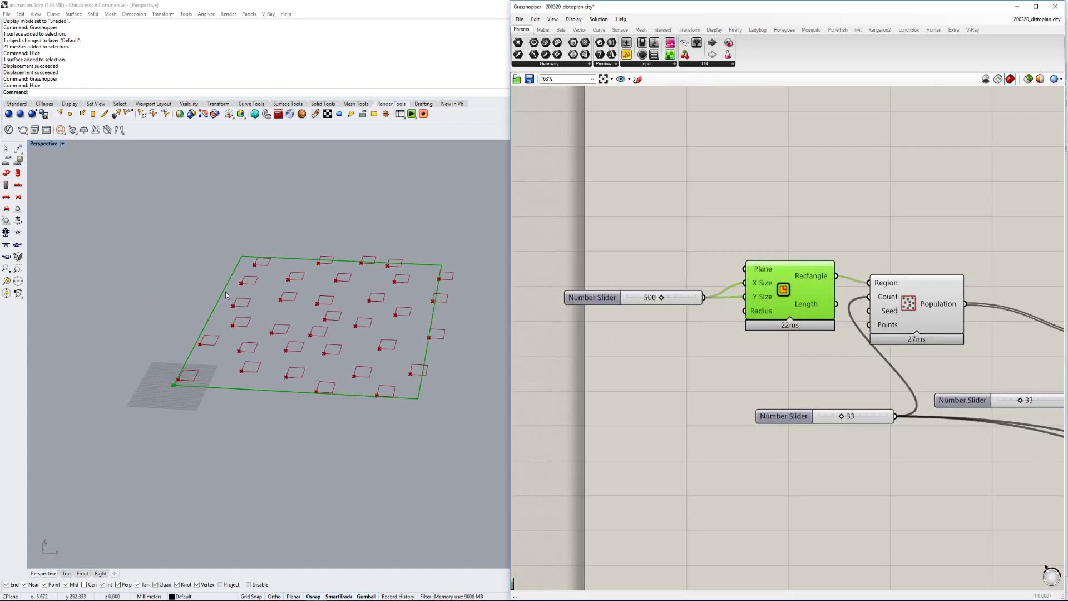
Step: Select the population component fed by the site rectangle and examine the points it scatters inside the boundary
{"action": "right_click_drag", "start_coordinate": [912, 348], "coordinate": [785, 358]}
{"action": "right_click_drag", "start_coordinate": [865, 362], "coordinate": [790, 337]}
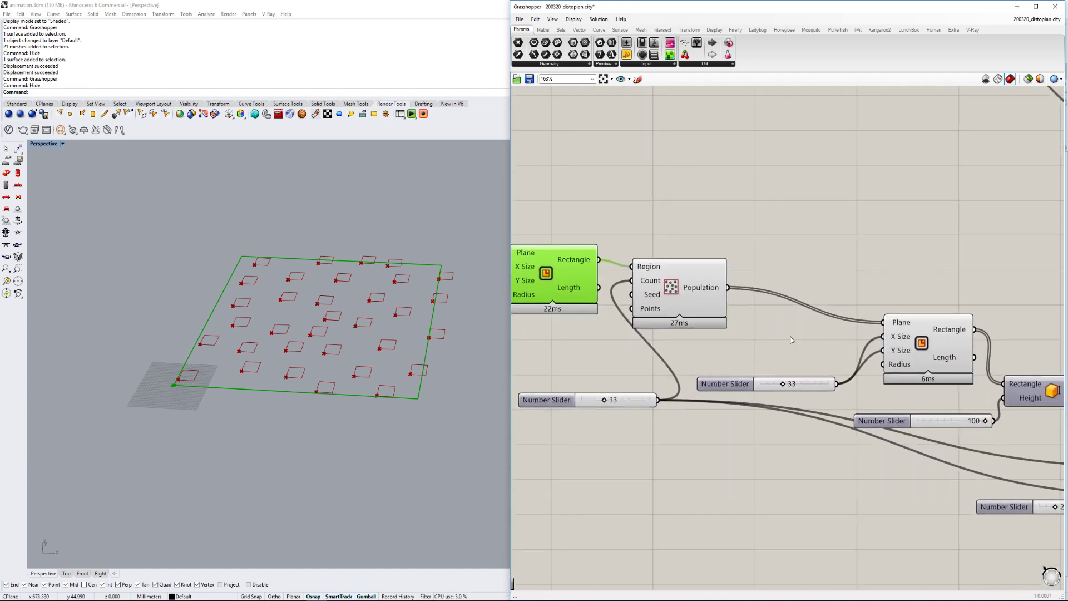
{"action": "left_click", "coordinate": [689, 304]}
{"action": "right_click_drag", "start_coordinate": [868, 325], "coordinate": [762, 289]}
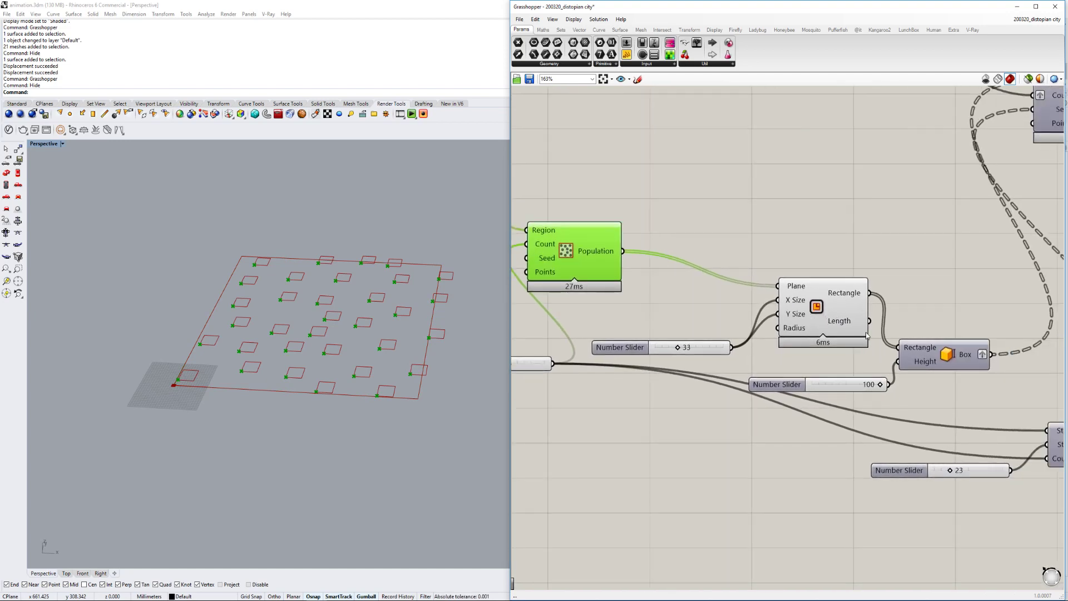
Step: Turn on the preview of the Box component that extrudes the footprint rectangles to a height of 100
{"action": "right_click_drag", "start_coordinate": [867, 336], "coordinate": [768, 365]}
{"action": "left_click", "coordinate": [870, 365]}
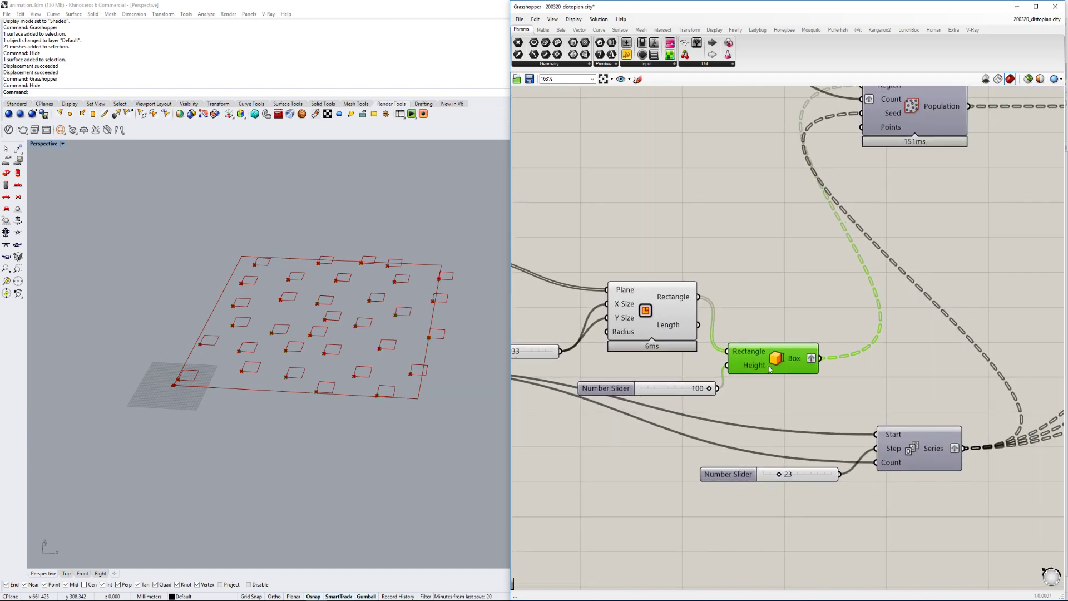
{"action": "mouse_move", "coordinate": [390, 367]}
{"action": "right_mouse_down"}
{"action": "mouse_move", "coordinate": [403, 339]}
{"action": "mouse_move", "coordinate": [396, 364]}
{"action": "right_mouse_up"}
{"action": "scroll", "coordinate": [396, 364], "scroll_direction": "up", "scroll_amount": 2}
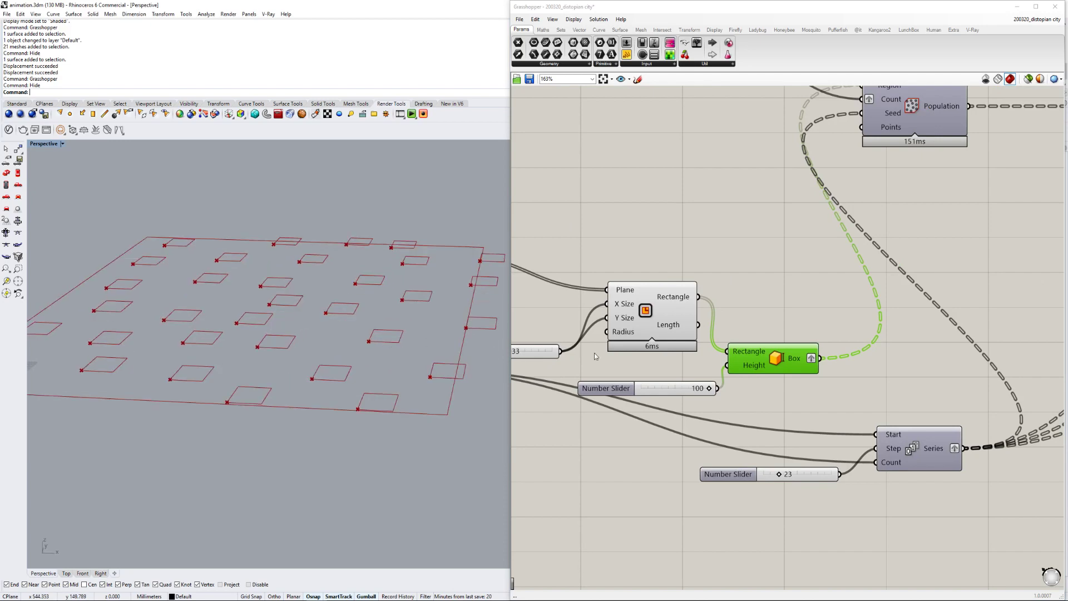
{"action": "right_click", "coordinate": [772, 354]}
{"action": "left_click", "coordinate": [809, 371]}
Step: Turn on the preview of the population component that scatters 150 points inside each tower box
{"action": "scroll", "coordinate": [808, 371], "scroll_direction": "down", "scroll_amount": 1}
{"action": "scroll", "coordinate": [679, 402], "scroll_direction": "down", "scroll_amount": 2}
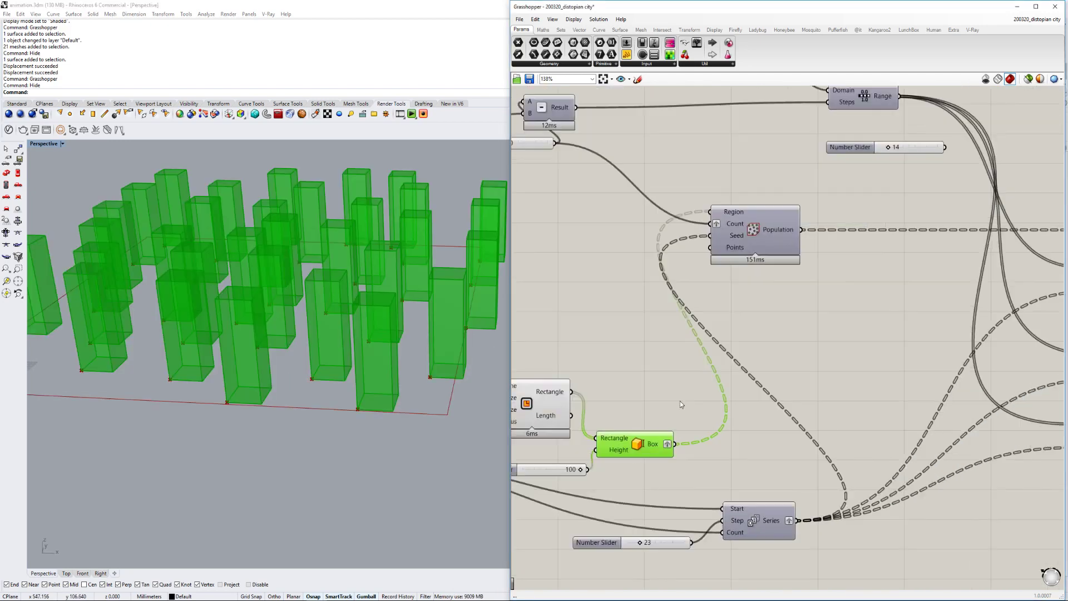
{"action": "left_click", "coordinate": [758, 315]}
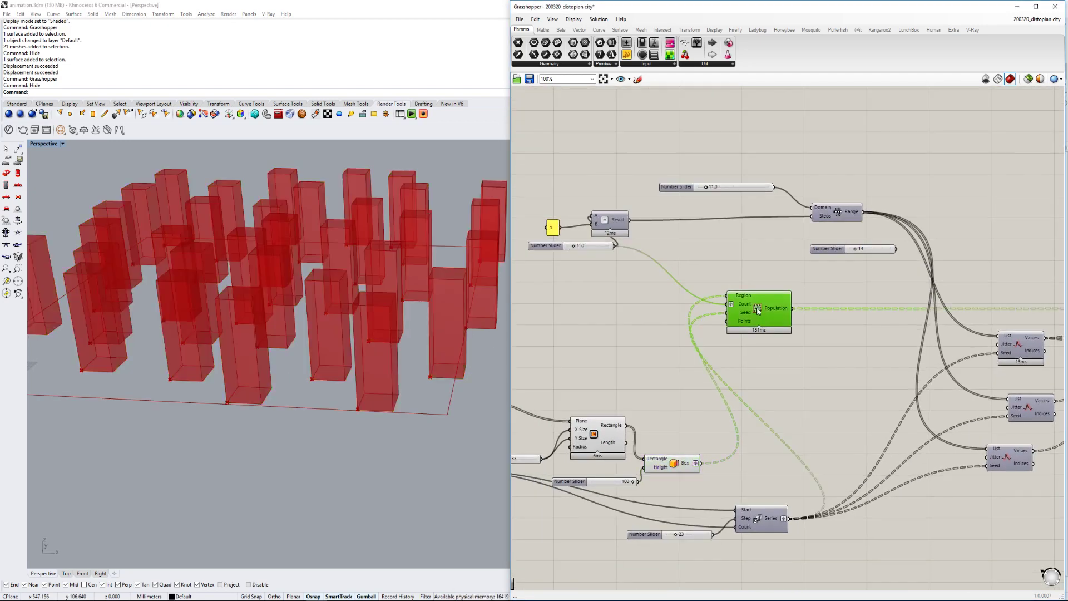
{"action": "right_click", "coordinate": [756, 309]}
{"action": "left_click", "coordinate": [779, 327]}
{"action": "scroll", "coordinate": [462, 354], "scroll_direction": "up", "scroll_amount": 3}
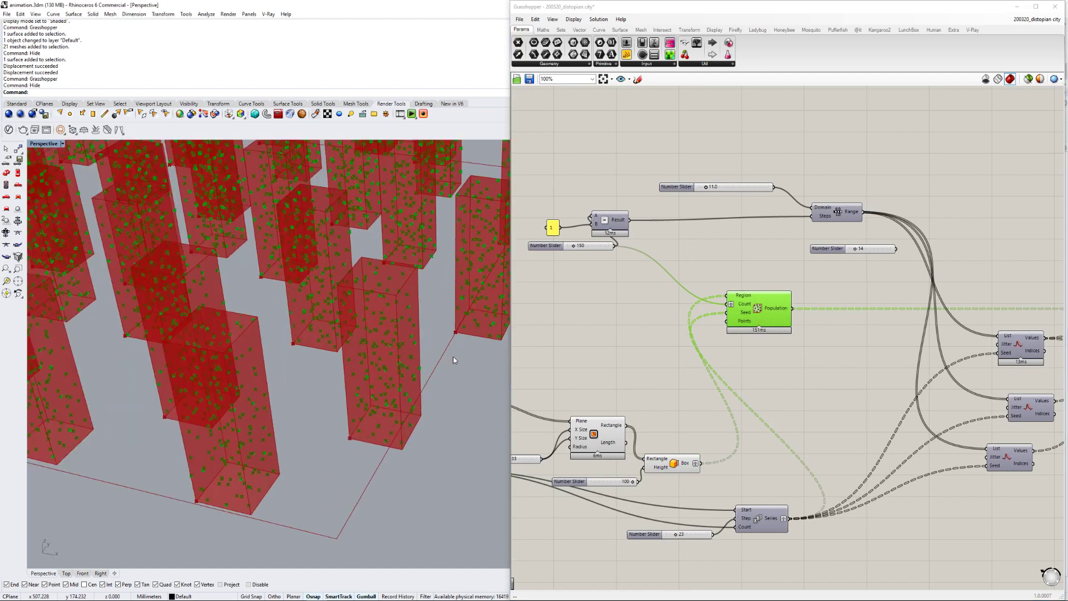
Step: Move the tower population component slightly away from the Box and Series components on the canvas
{"action": "right_click_drag", "start_coordinate": [814, 315], "coordinate": [833, 272]}
{"action": "right_click_drag", "start_coordinate": [806, 391], "coordinate": [797, 364]}
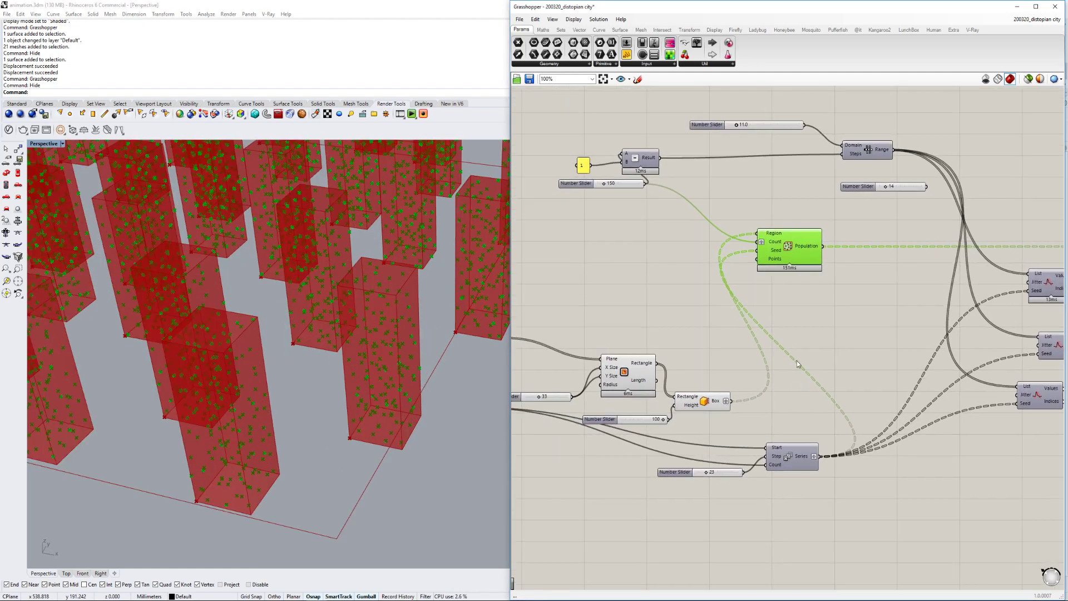
{"action": "left_click_drag", "start_coordinate": [785, 250], "coordinate": [828, 271]}
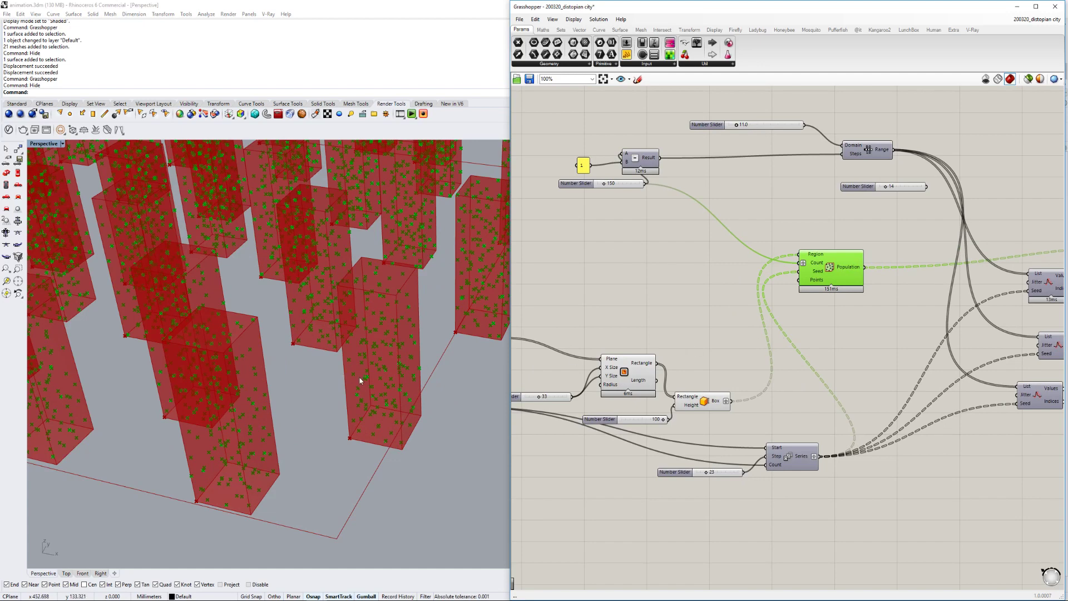
Step: Examine the distribution of scattered points inside the individual tower boxes up close
{"action": "scroll", "coordinate": [362, 387], "scroll_direction": "up", "scroll_amount": 4}
{"action": "right_click_drag", "start_coordinate": [362, 393], "coordinate": [414, 341]}
{"action": "scroll", "coordinate": [389, 375], "scroll_direction": "down", "scroll_amount": 5}
{"action": "scroll", "coordinate": [435, 299], "scroll_direction": "up", "scroll_amount": 2}
{"action": "scroll", "coordinate": [433, 301], "scroll_direction": "down", "scroll_amount": 2}
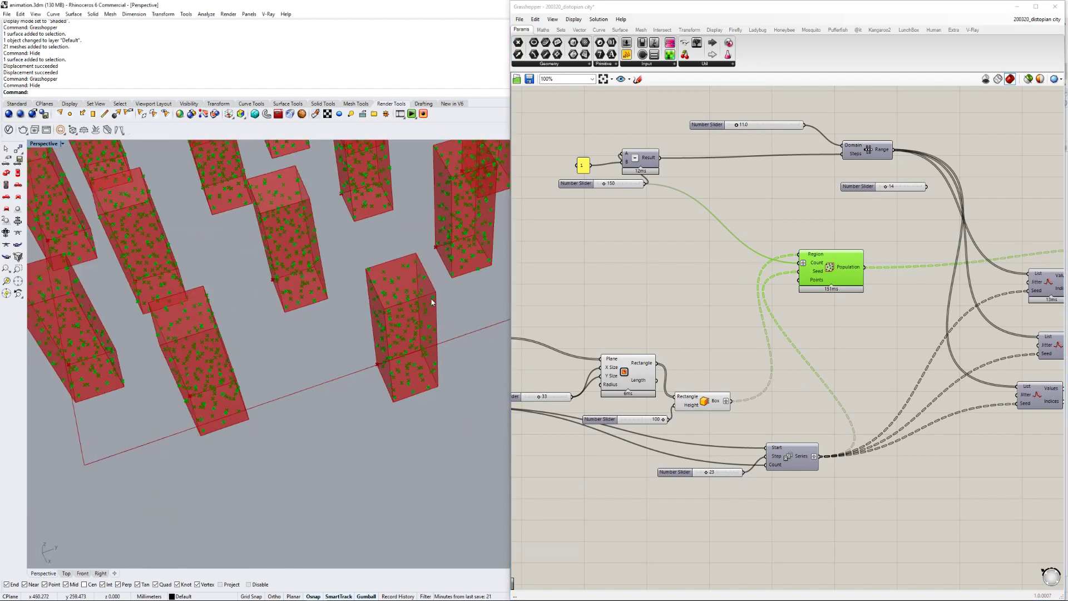
Step: Inspect the tower population component's Series seed connection and the list of points at its Population output
{"action": "mouse_move", "coordinate": [803, 461]}
{"action": "right_click_drag", "start_coordinate": [788, 356], "coordinate": [721, 385]}
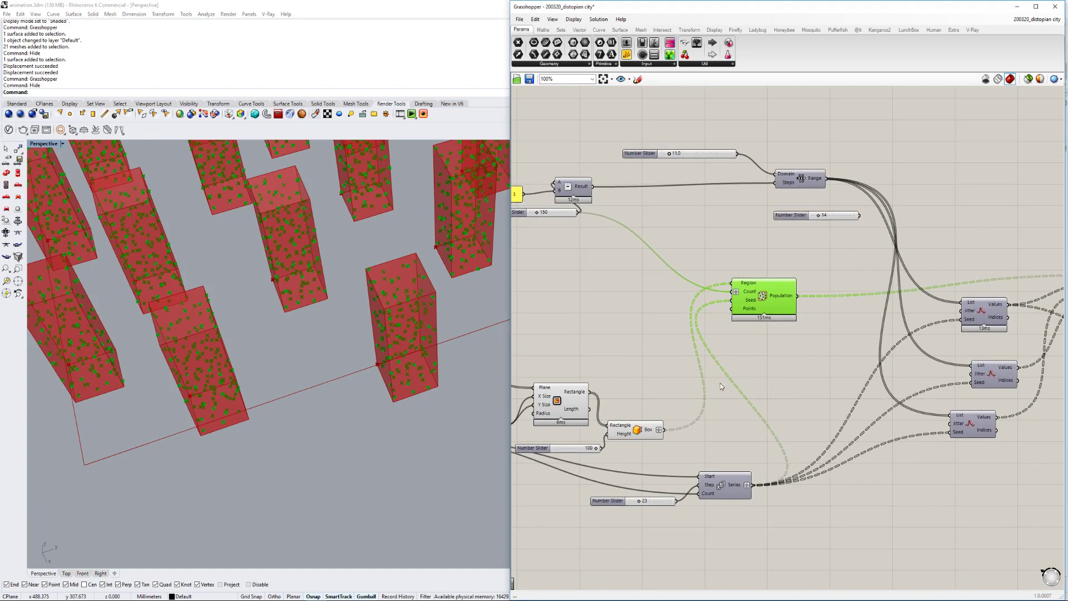
{"action": "scroll", "coordinate": [795, 303], "scroll_direction": "up", "scroll_amount": 2}
{"action": "scroll", "coordinate": [801, 301], "scroll_direction": "down", "scroll_amount": 3}
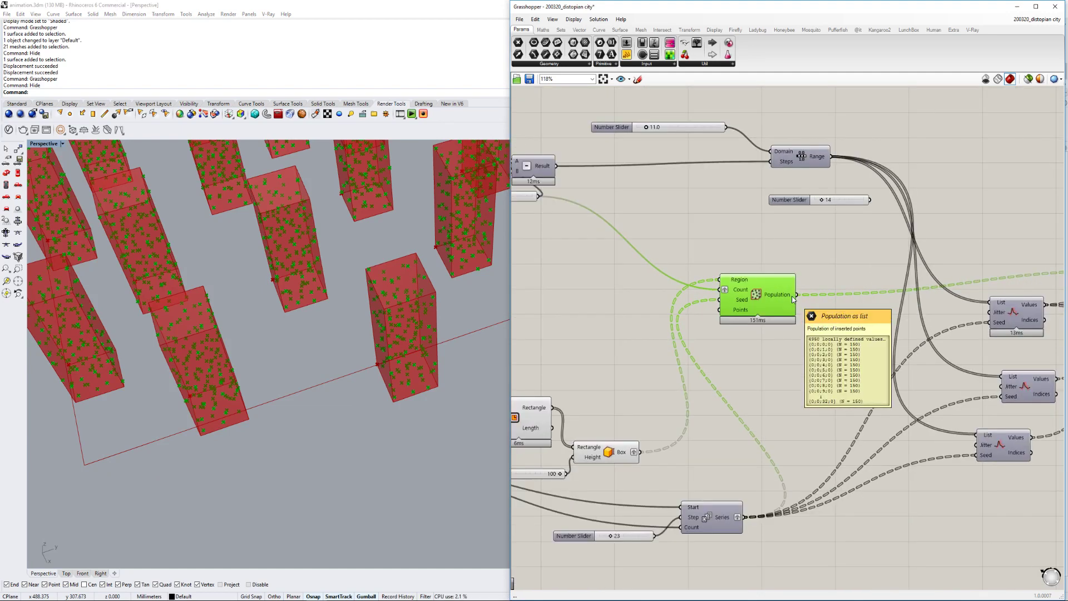
{"action": "scroll", "coordinate": [833, 312], "scroll_direction": "up", "scroll_amount": 2}
{"action": "right_click_drag", "start_coordinate": [825, 311], "coordinate": [862, 311]}
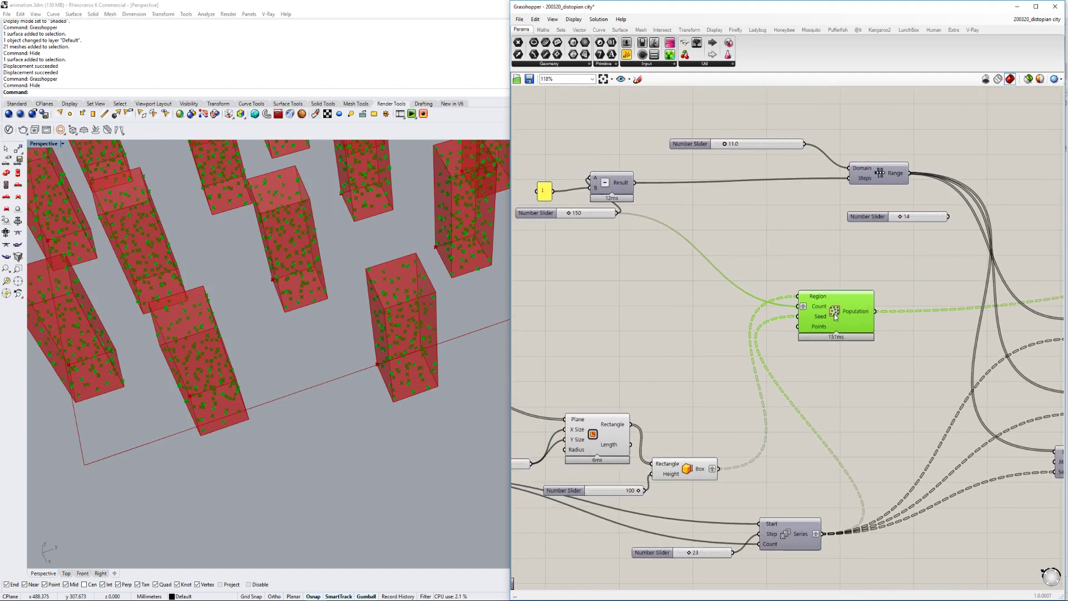
{"action": "mouse_move", "coordinate": [819, 315]}
Step: Compare the point patterns between the towers and set the population count slider to 125
{"action": "right_click_drag", "start_coordinate": [361, 342], "coordinate": [431, 356]}
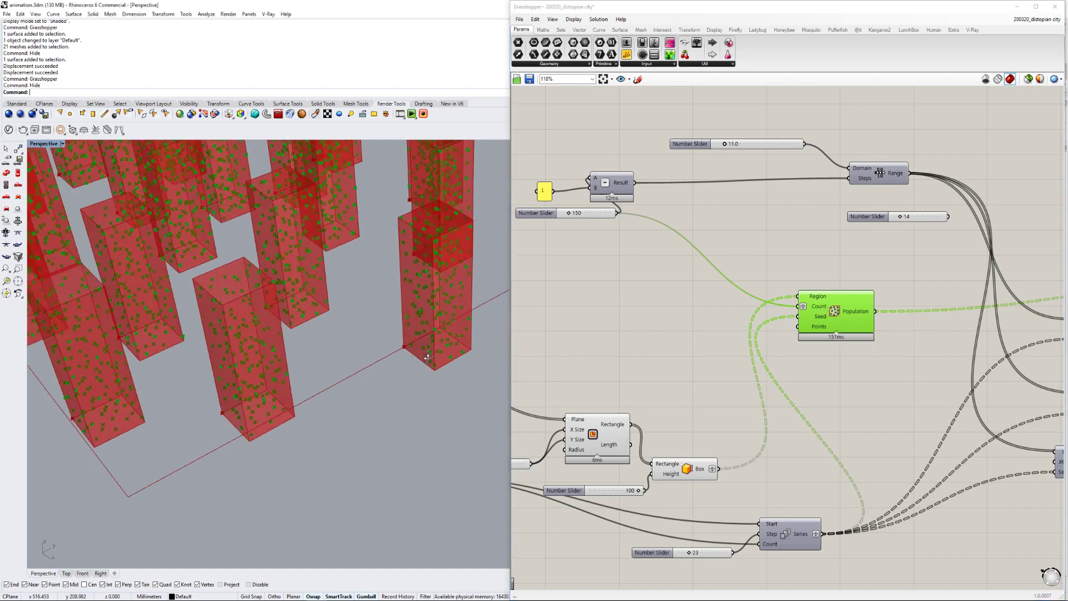
{"action": "scroll", "coordinate": [431, 356], "scroll_direction": "down", "scroll_amount": 6}
{"action": "scroll", "coordinate": [383, 326], "scroll_direction": "up", "scroll_amount": 7}
{"action": "right_click_drag", "start_coordinate": [795, 298], "coordinate": [815, 313]}
{"action": "left_click", "coordinate": [593, 231]}
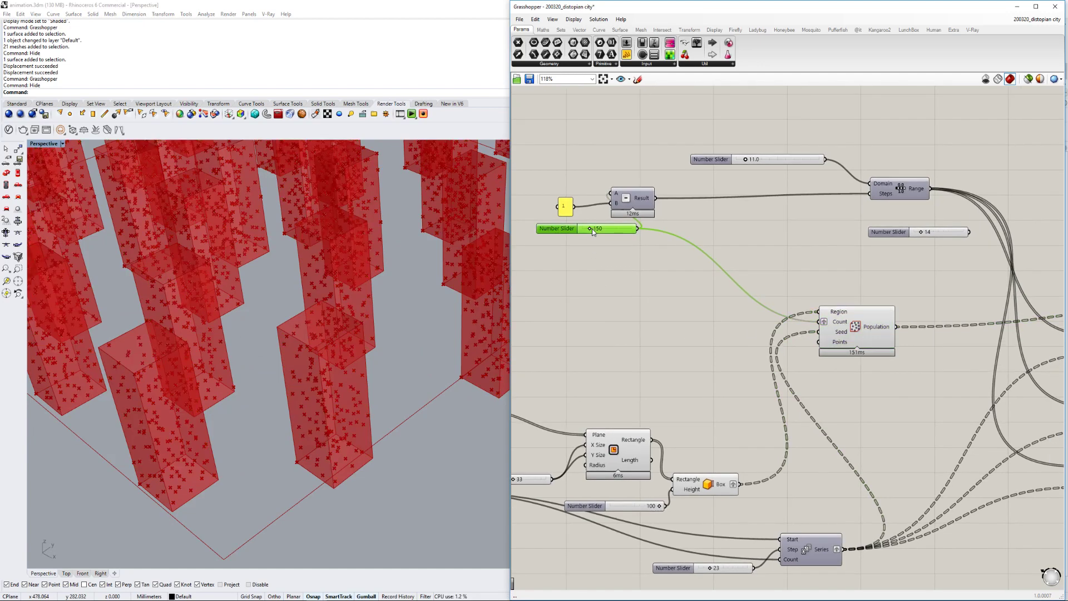
{"action": "left_click_drag", "start_coordinate": [591, 230], "coordinate": [588, 230]}
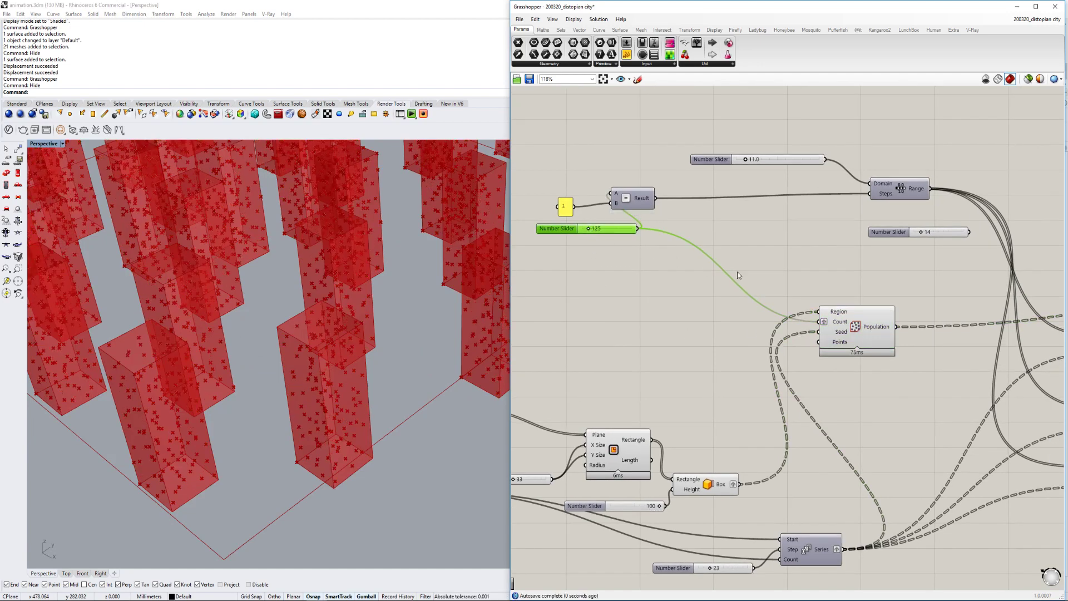
Step: Select the tower population component and examine how its points and the three Jitter components feed the small Box component
{"action": "right_click_drag", "start_coordinate": [835, 338], "coordinate": [618, 370]}
{"action": "left_click", "coordinate": [796, 359]}
{"action": "right_click_drag", "start_coordinate": [897, 360], "coordinate": [815, 255]}
{"action": "scroll", "coordinate": [860, 331], "scroll_direction": "down", "scroll_amount": 1}
{"action": "right_click_drag", "start_coordinate": [861, 324], "coordinate": [819, 373]}
{"action": "scroll", "coordinate": [788, 376], "scroll_direction": "up", "scroll_amount": 2}
{"action": "scroll", "coordinate": [831, 365], "scroll_direction": "down", "scroll_amount": 2}
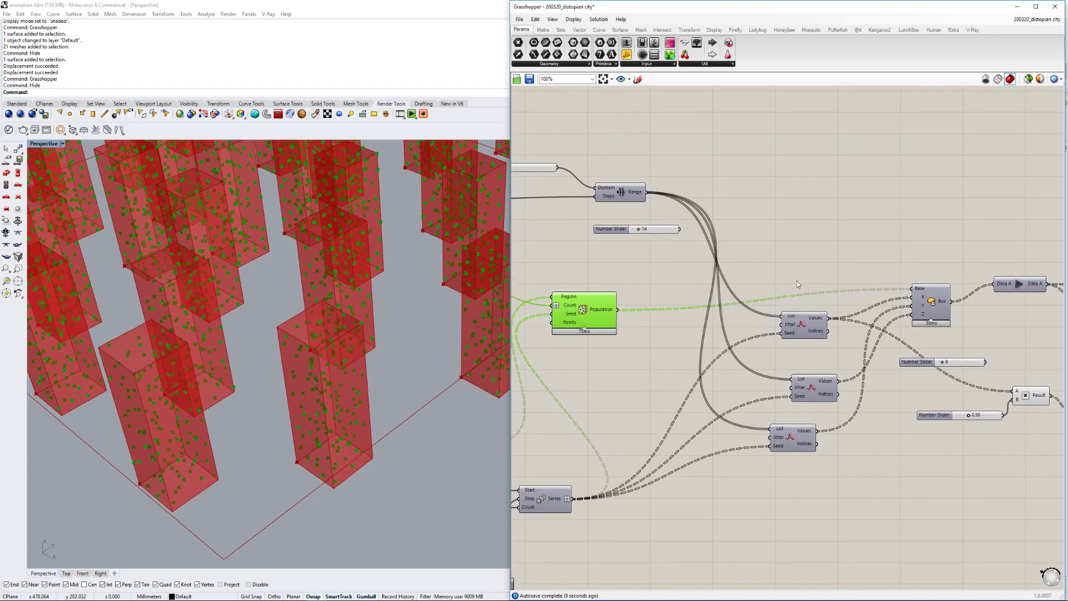
Step: Examine how the Range values and Series seeds run through the three Jitter components into the small Box component's X, Y and Z inputs
{"action": "right_click_drag", "start_coordinate": [796, 281], "coordinate": [769, 340]}
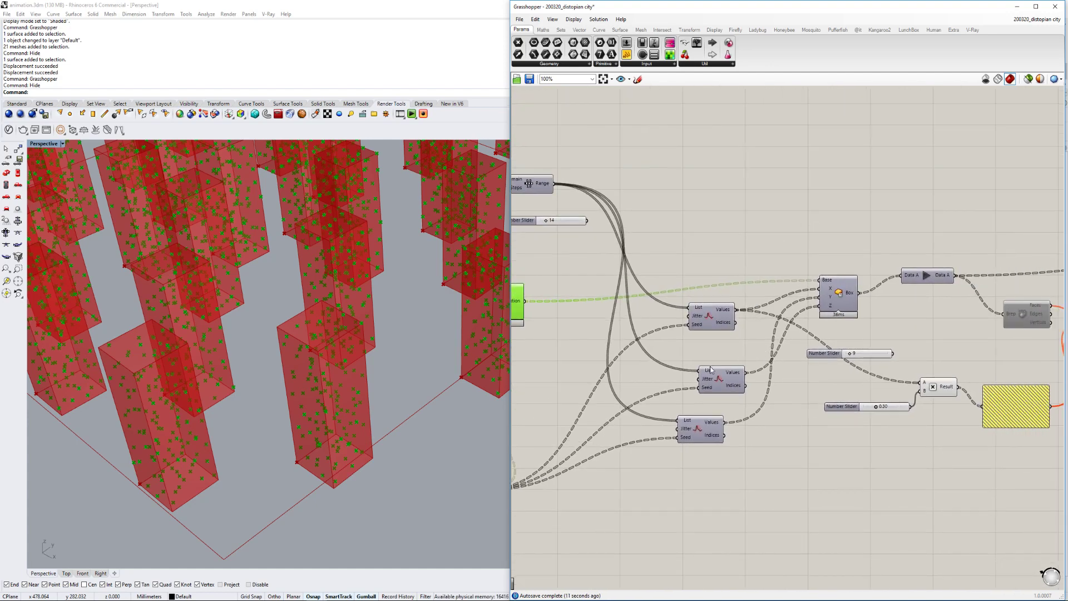
{"action": "right_click_drag", "start_coordinate": [806, 286], "coordinate": [845, 303]}
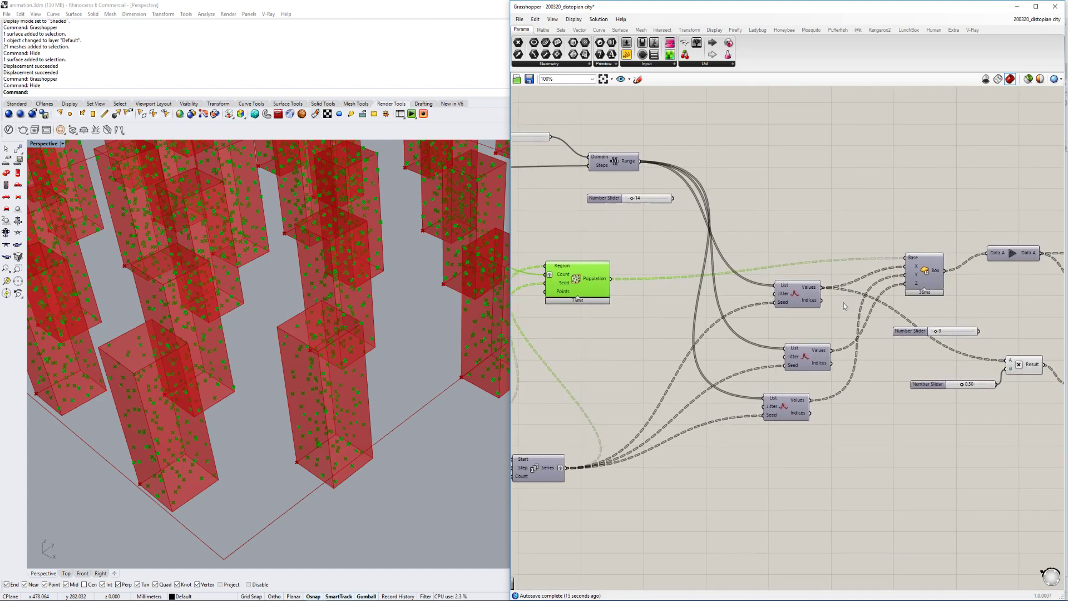
{"action": "scroll", "coordinate": [846, 304], "scroll_direction": "down", "scroll_amount": 1}
{"action": "right_click_drag", "start_coordinate": [779, 348], "coordinate": [830, 374]}
{"action": "scroll", "coordinate": [743, 416], "scroll_direction": "up", "scroll_amount": 3}
{"action": "right_click_drag", "start_coordinate": [858, 315], "coordinate": [798, 338]}
{"action": "scroll", "coordinate": [772, 366], "scroll_direction": "down", "scroll_amount": 2}
{"action": "scroll", "coordinate": [758, 352], "scroll_direction": "up", "scroll_amount": 2}
{"action": "scroll", "coordinate": [799, 338], "scroll_direction": "down", "scroll_amount": 2}
Step: Turn on the preview of the small Box component and inspect the varied boxes clustered along the towers
{"action": "left_click", "coordinate": [891, 282]}
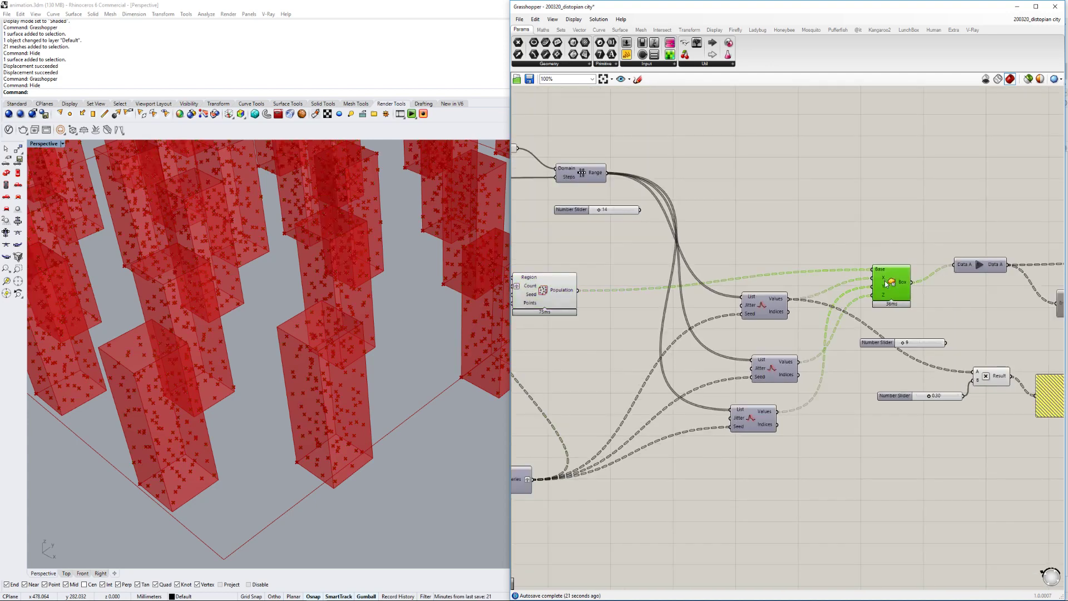
{"action": "right_click", "coordinate": [890, 282]}
{"action": "left_click", "coordinate": [917, 300]}
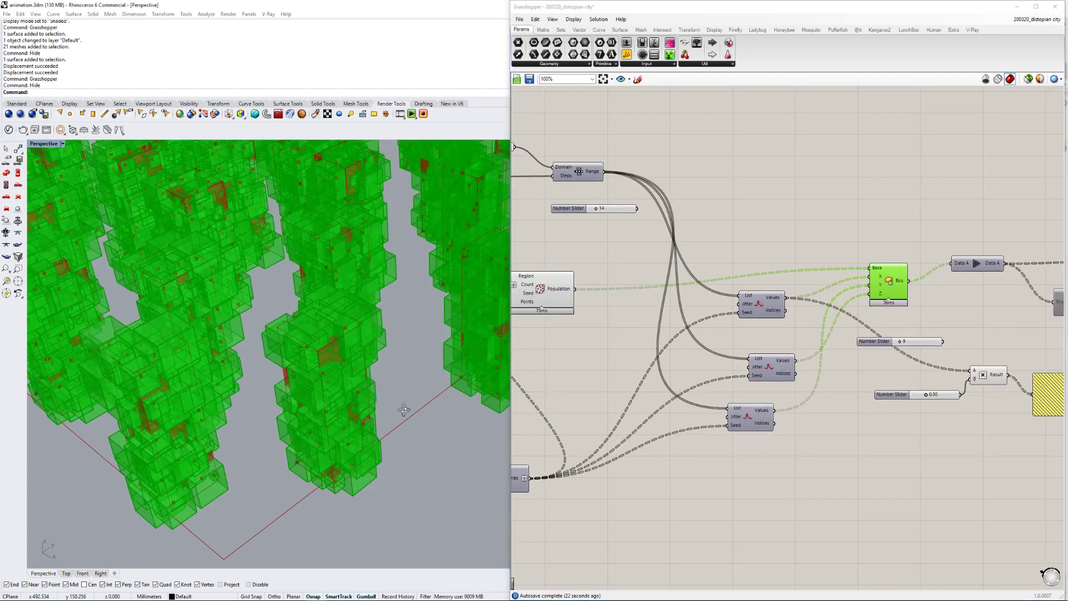
{"action": "right_click_drag", "start_coordinate": [423, 389], "coordinate": [406, 445]}
{"action": "left_click", "coordinate": [742, 445]}
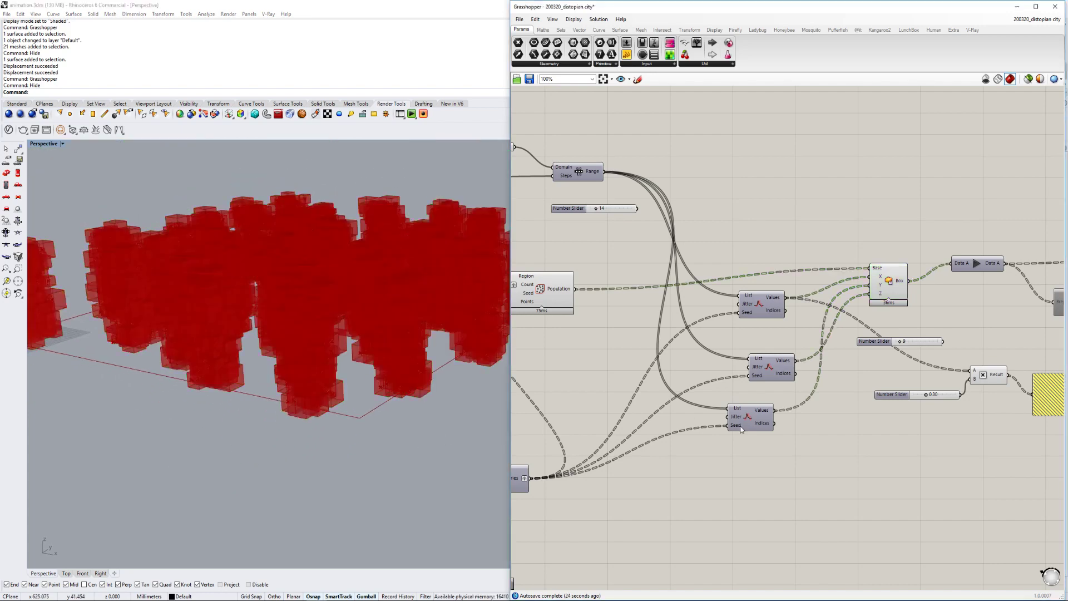
{"action": "right_click_drag", "start_coordinate": [406, 330], "coordinate": [369, 377]}
{"action": "scroll", "coordinate": [369, 377], "scroll_direction": "up", "scroll_amount": 5}
{"action": "right_click_drag", "start_coordinate": [256, 348], "coordinate": [234, 369]}
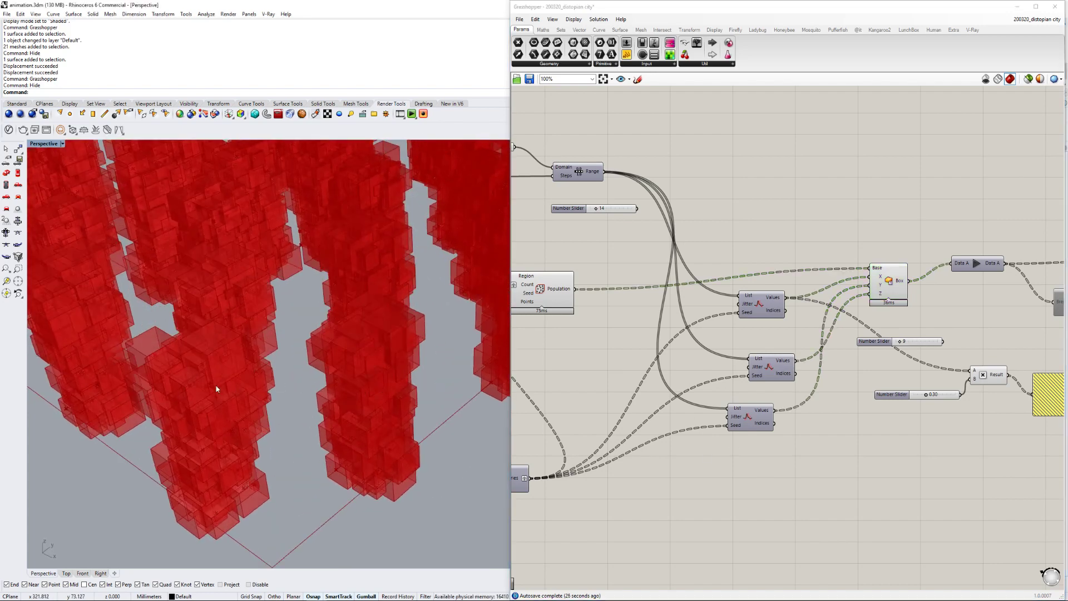
Step: Add a number slider set to 1.00 and connect it to the Jitter input of all three Jitter components
{"action": "double_click", "coordinate": [597, 338]}
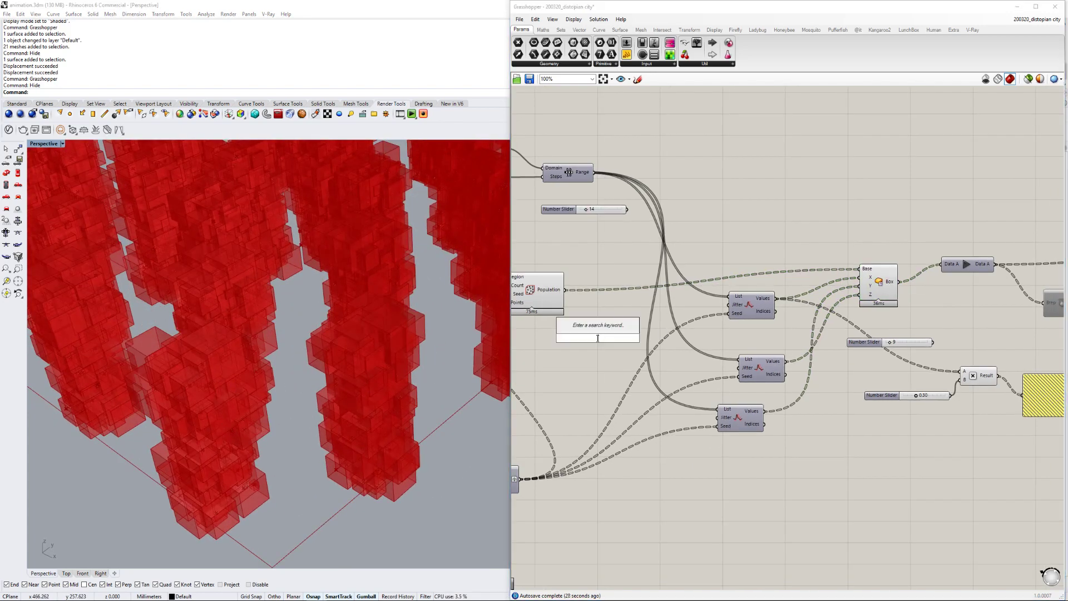
{"action": "type", "text": "1"}
{"action": "key", "text": "BackSpace"}
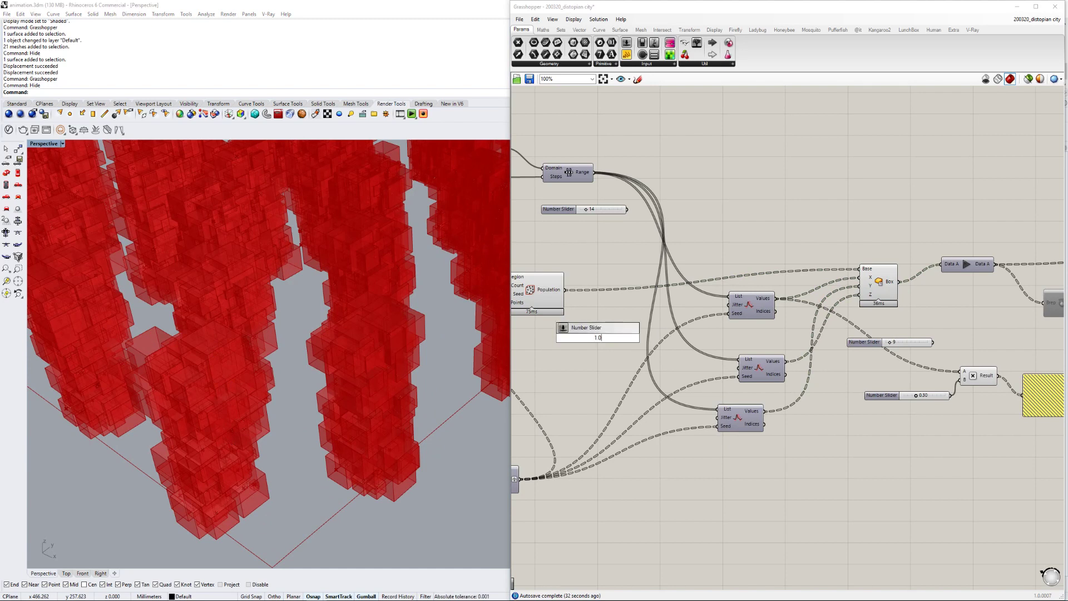
{"action": "key", "text": "Return"}
{"action": "left_click_drag", "start_coordinate": [640, 337], "coordinate": [729, 304]}
{"action": "left_click_drag", "start_coordinate": [740, 367], "coordinate": [717, 418]}
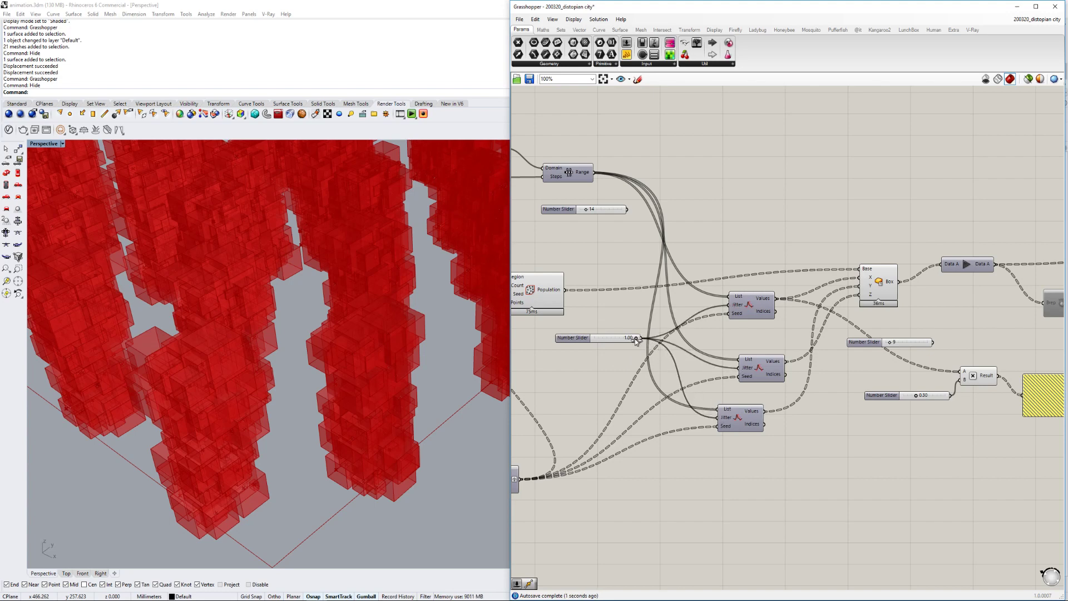
Step: Compare the small boxes with the new jitter slider at 0.00, and return the slider to 1.00
{"action": "left_click_drag", "start_coordinate": [636, 337], "coordinate": [594, 338]}
{"action": "right_click_drag", "start_coordinate": [482, 326], "coordinate": [319, 342]}
{"action": "scroll", "coordinate": [355, 349], "scroll_direction": "down", "scroll_amount": 3}
{"action": "scroll", "coordinate": [359, 347], "scroll_direction": "up", "scroll_amount": 3}
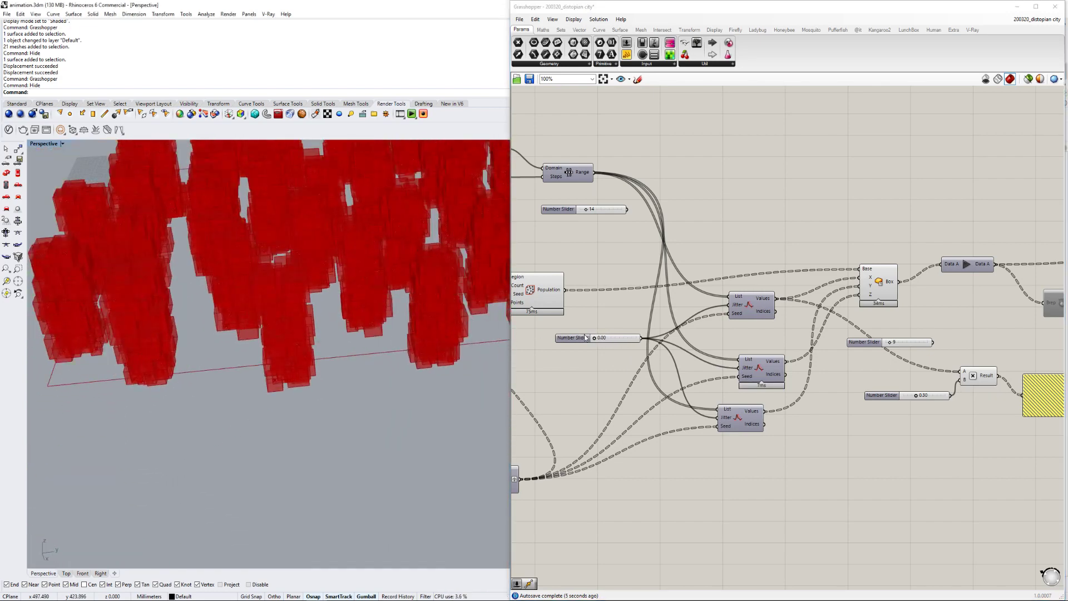
{"action": "left_click_drag", "start_coordinate": [594, 338], "coordinate": [656, 343]}
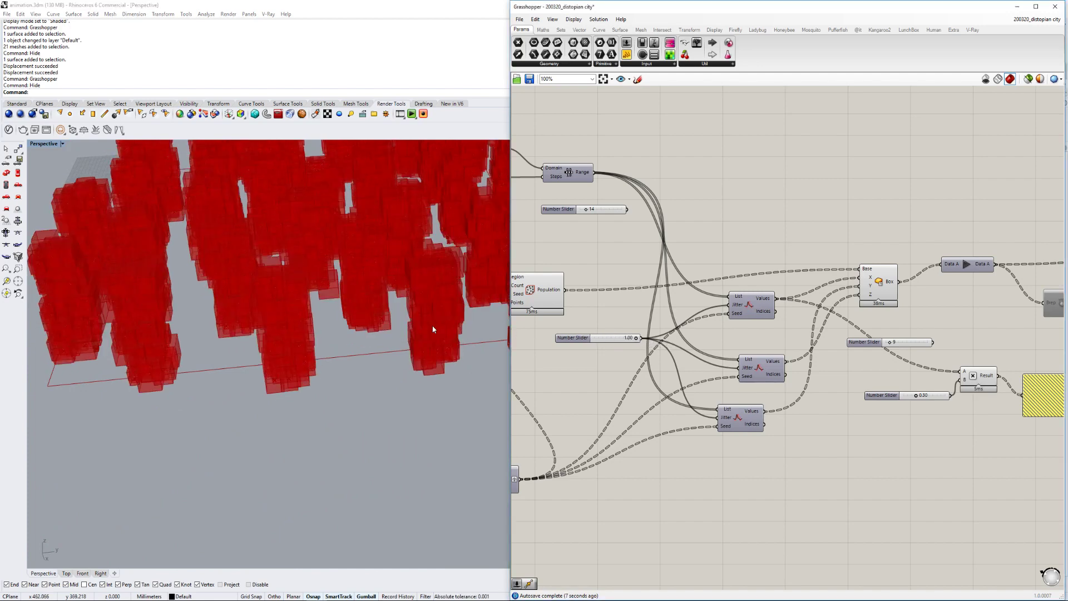
{"action": "right_click_drag", "start_coordinate": [432, 329], "coordinate": [436, 291]}
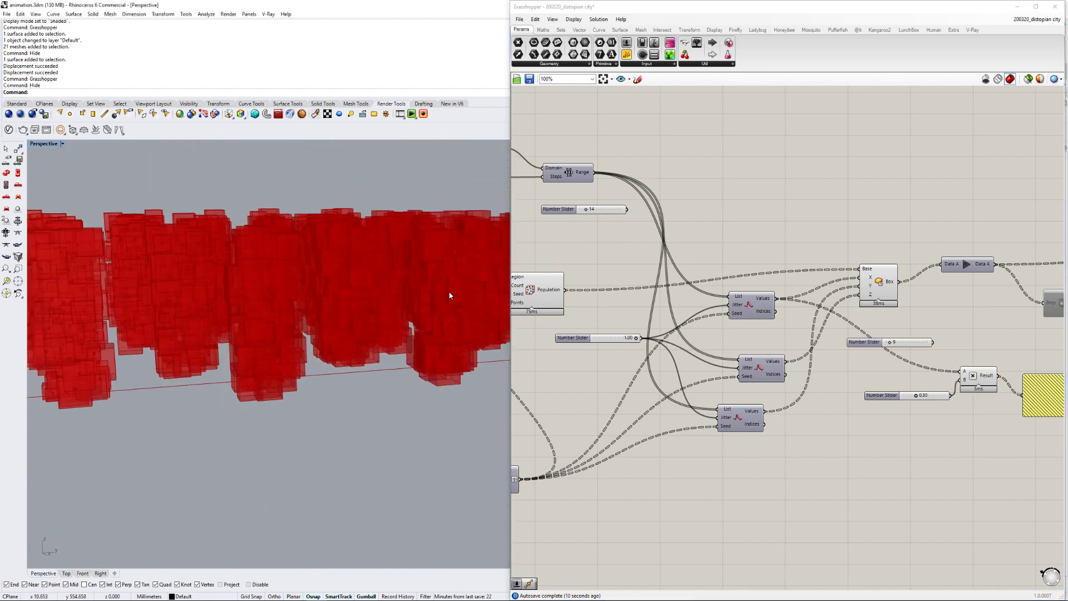
Step: Disable the two Brep meshing components and the mesh joining and Group components at the end of the definition
{"action": "right_click_drag", "start_coordinate": [808, 277], "coordinate": [687, 285]}
{"action": "right_click_drag", "start_coordinate": [783, 294], "coordinate": [693, 305]}
{"action": "scroll", "coordinate": [844, 301], "scroll_direction": "down", "scroll_amount": 2}
{"action": "right_click_drag", "start_coordinate": [835, 301], "coordinate": [662, 324]}
{"action": "scroll", "coordinate": [718, 303], "scroll_direction": "up", "scroll_amount": 2}
{"action": "right_click_drag", "start_coordinate": [824, 311], "coordinate": [731, 319]}
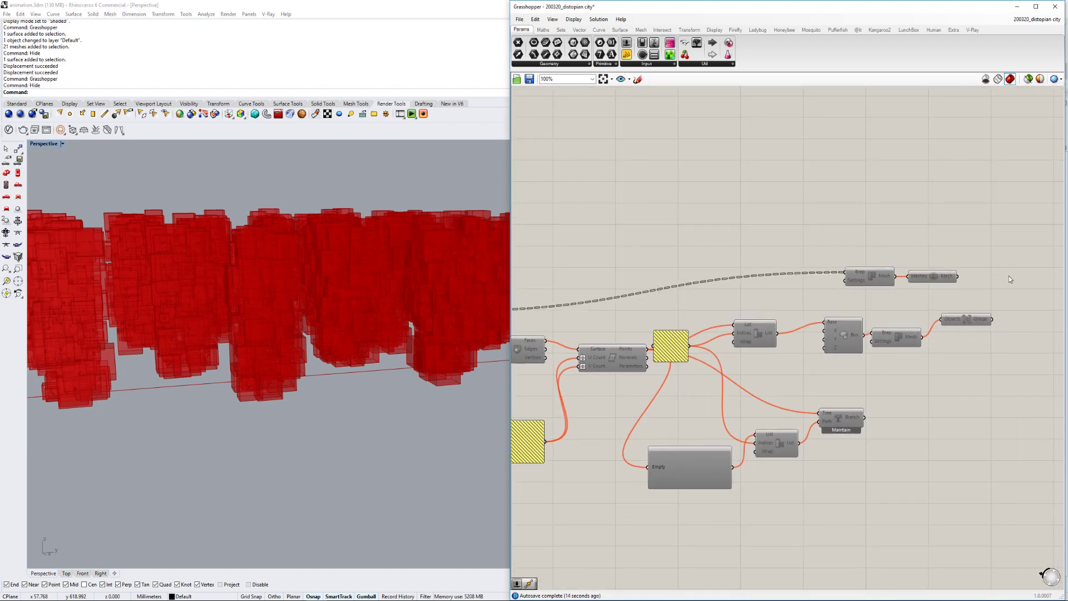
{"action": "left_click_drag", "start_coordinate": [1027, 238], "coordinate": [872, 377]}
{"action": "key", "text": "space"}
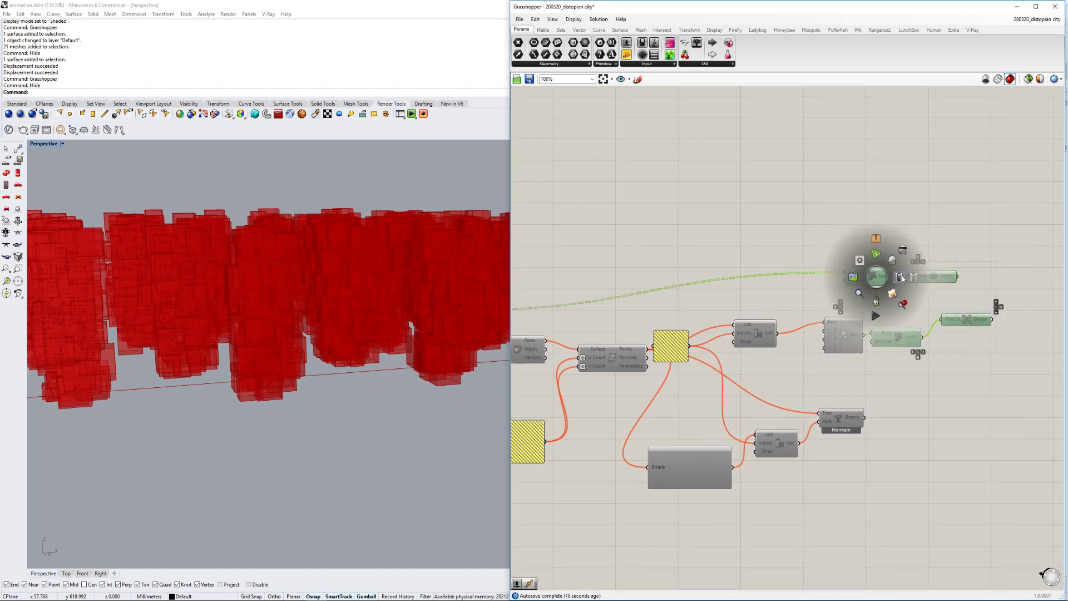
{"action": "left_click", "coordinate": [901, 277]}
Step: Enable the Deconstruct Brep, Divide Surface, list, Tree Branch and Box components together with their connected panels
{"action": "scroll", "coordinate": [747, 296], "scroll_direction": "down", "scroll_amount": 2}
{"action": "right_click_drag", "start_coordinate": [747, 296], "coordinate": [838, 270]}
{"action": "left_click", "coordinate": [873, 219]}
{"action": "left_click_drag", "start_coordinate": [877, 210], "coordinate": [662, 477]}
{"action": "key", "text": "space"}
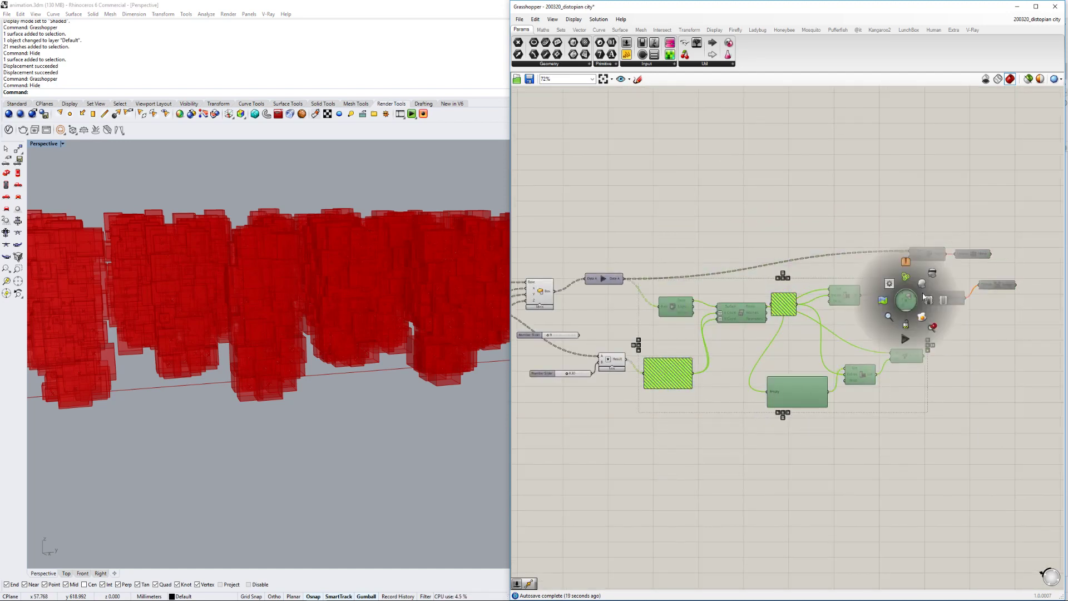
{"action": "left_click", "coordinate": [929, 301]}
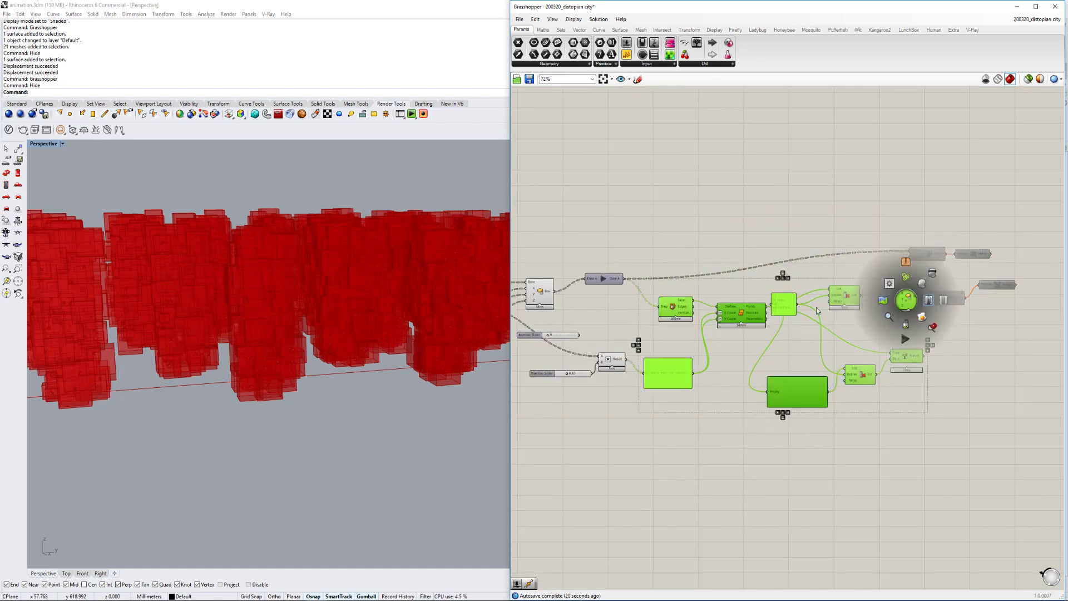
{"action": "left_click", "coordinate": [605, 279]}
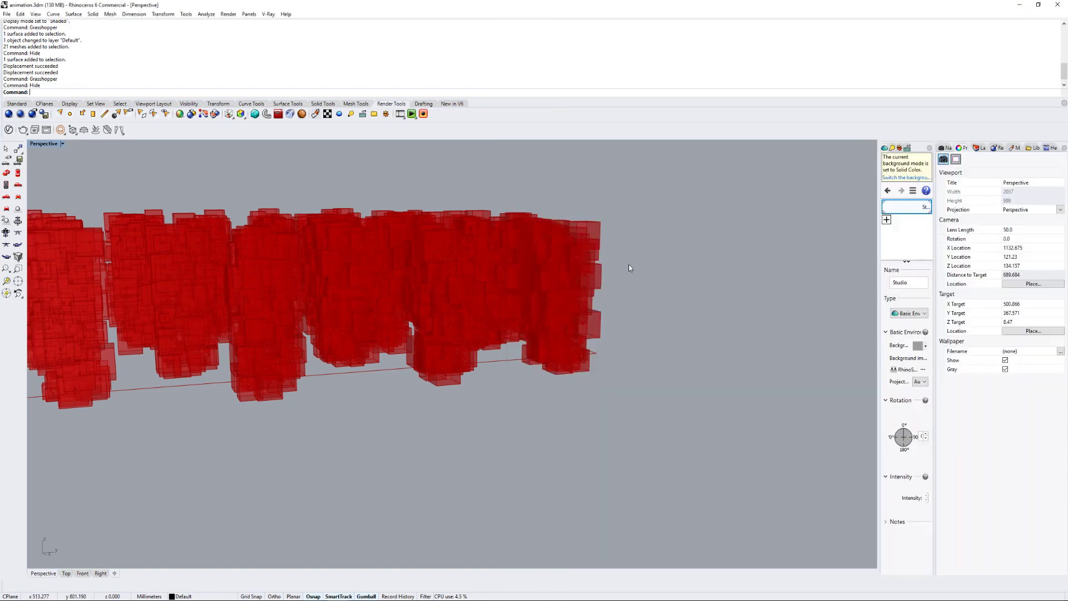
Step: Examine the path from the small boxes and multiplied size values to the face division, along with the resulting towers
{"action": "right_click_drag", "start_coordinate": [628, 264], "coordinate": [671, 278]}
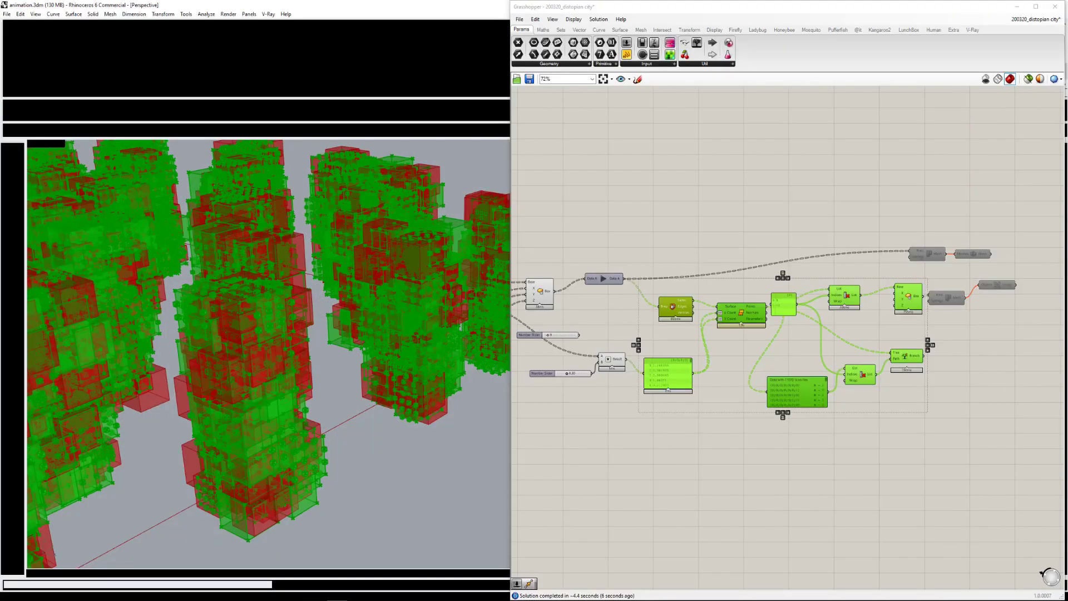
{"action": "scroll", "coordinate": [640, 301], "scroll_direction": "up", "scroll_amount": 3}
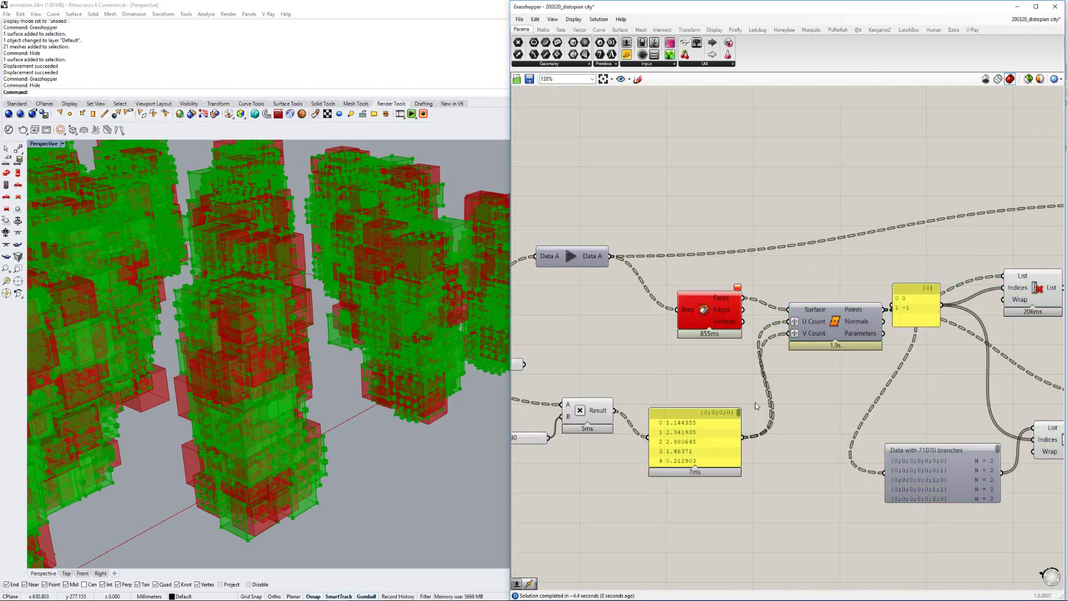
{"action": "right_click_drag", "start_coordinate": [755, 406], "coordinate": [722, 421]}
{"action": "right_click_drag", "start_coordinate": [530, 312], "coordinate": [649, 333]}
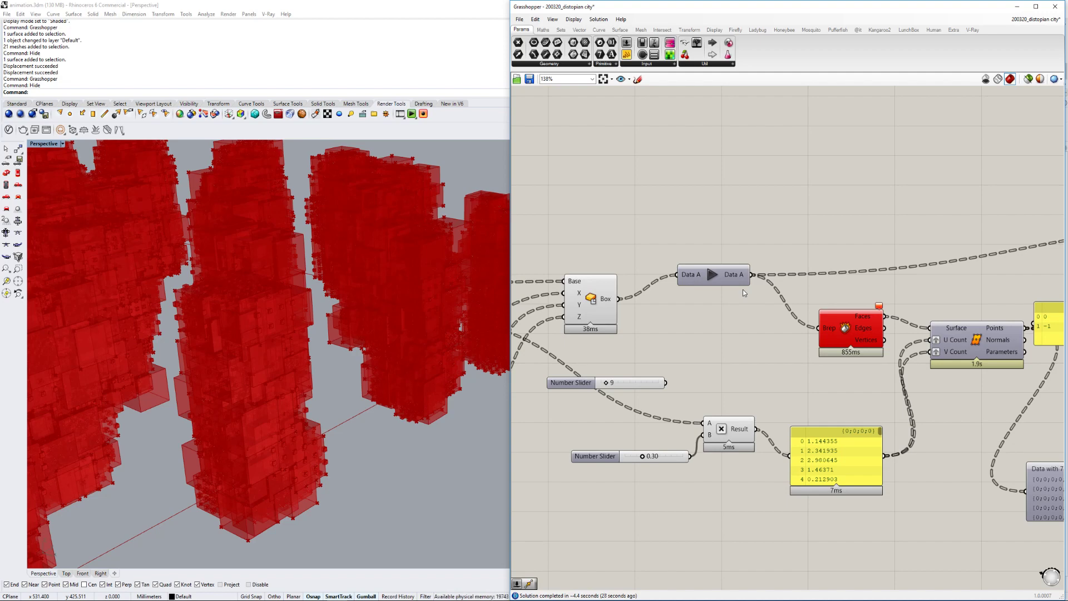
{"action": "scroll", "coordinate": [642, 352], "scroll_direction": "down", "scroll_amount": 4}
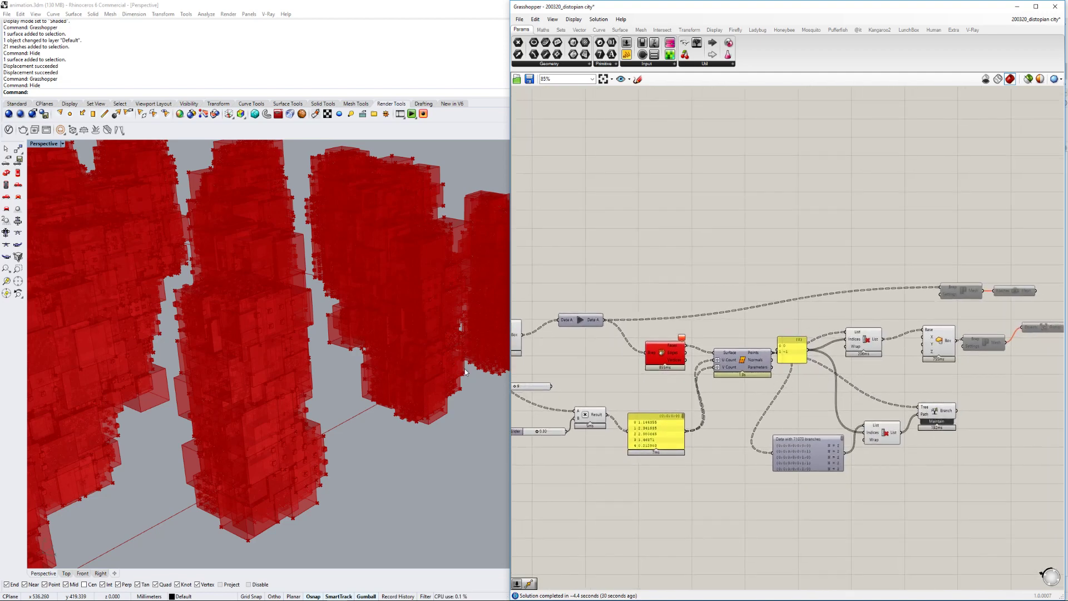
{"action": "right_click_drag", "start_coordinate": [465, 372], "coordinate": [376, 377]}
{"action": "scroll", "coordinate": [375, 377], "scroll_direction": "up", "scroll_amount": 4}
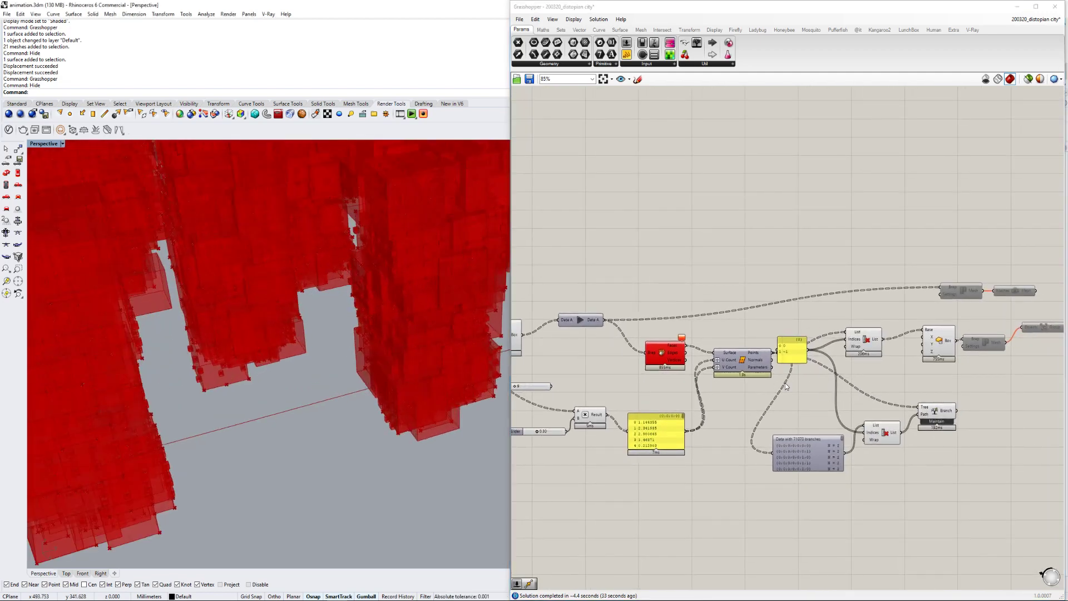
Step: Select the Deconstruct Brep component and examine how box faces and multiplied sizes drive the Divide Surface U and V counts
{"action": "scroll", "coordinate": [786, 386], "scroll_direction": "up", "scroll_amount": 3}
{"action": "left_click", "coordinate": [683, 360]}
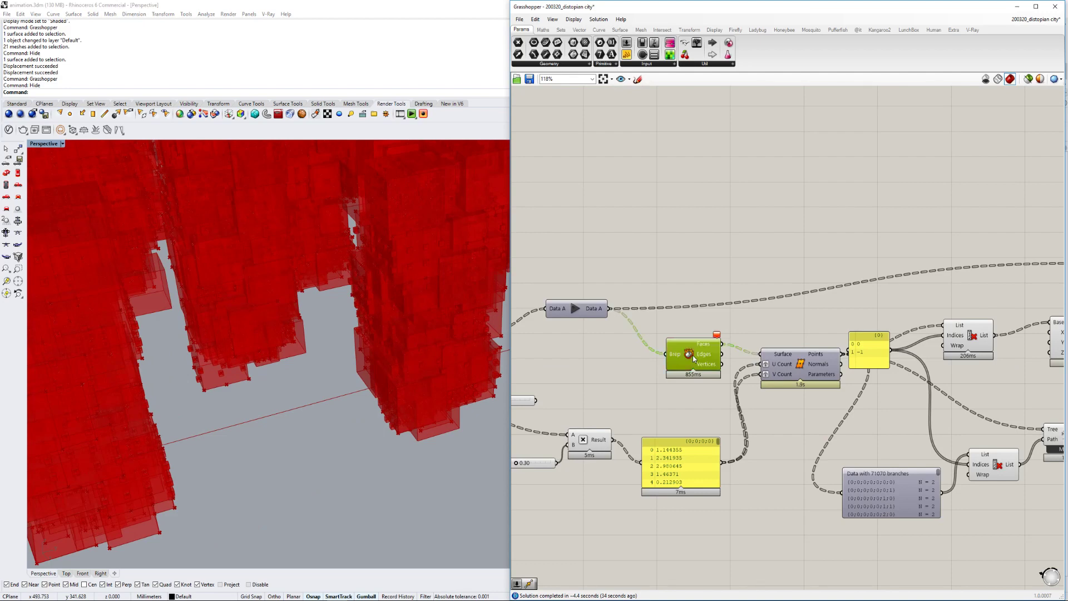
{"action": "right_click_drag", "start_coordinate": [459, 372], "coordinate": [433, 337]}
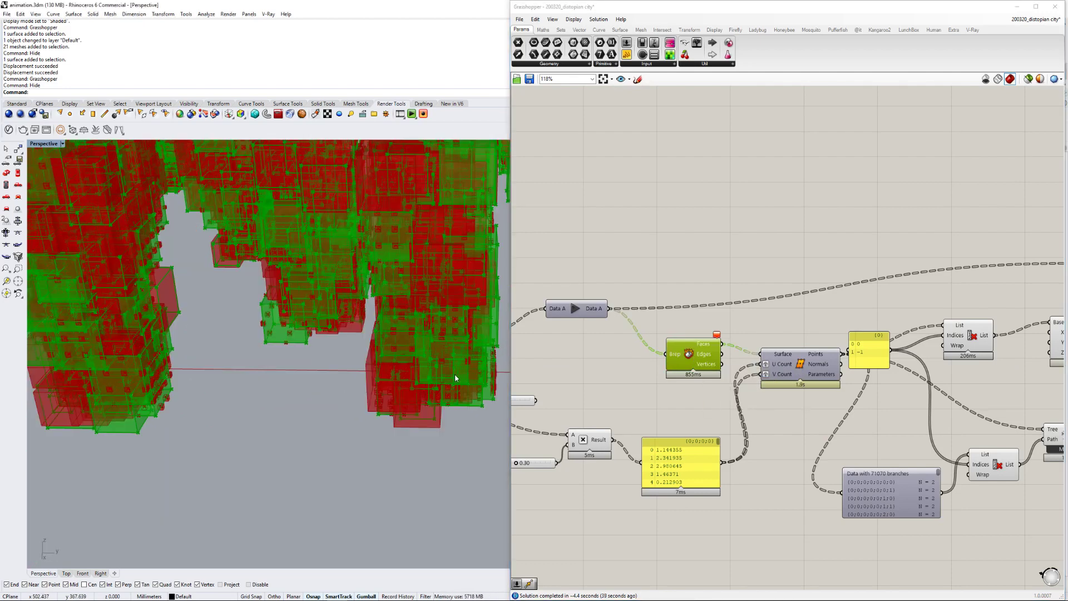
{"action": "scroll", "coordinate": [460, 372], "scroll_direction": "up", "scroll_amount": 3}
{"action": "scroll", "coordinate": [774, 430], "scroll_direction": "up", "scroll_amount": 3}
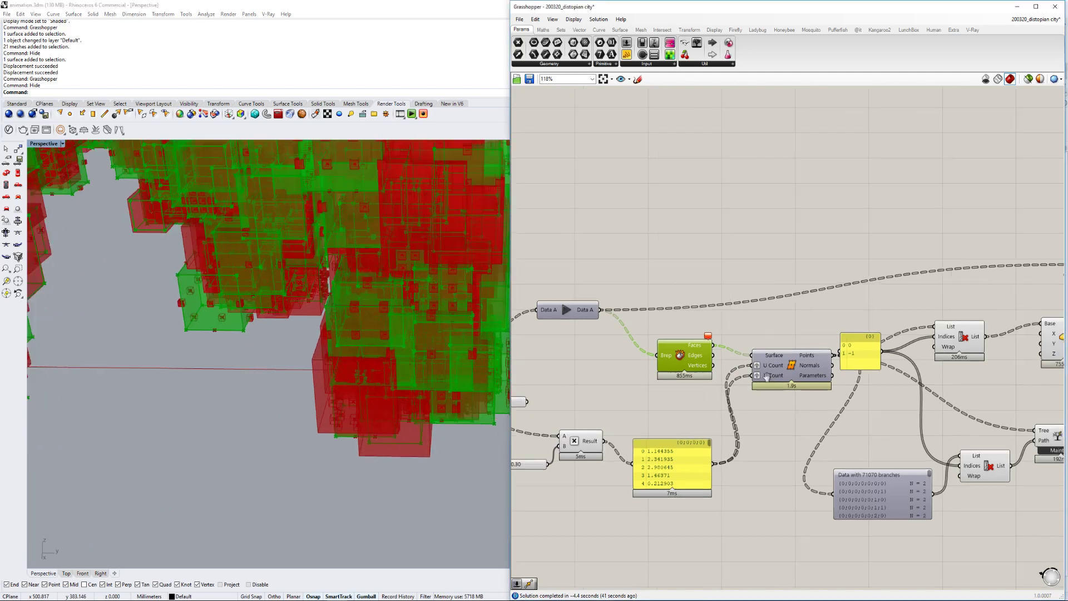
{"action": "scroll", "coordinate": [778, 333], "scroll_direction": "down", "scroll_amount": 1}
{"action": "right_click_drag", "start_coordinate": [779, 332], "coordinate": [945, 297]}
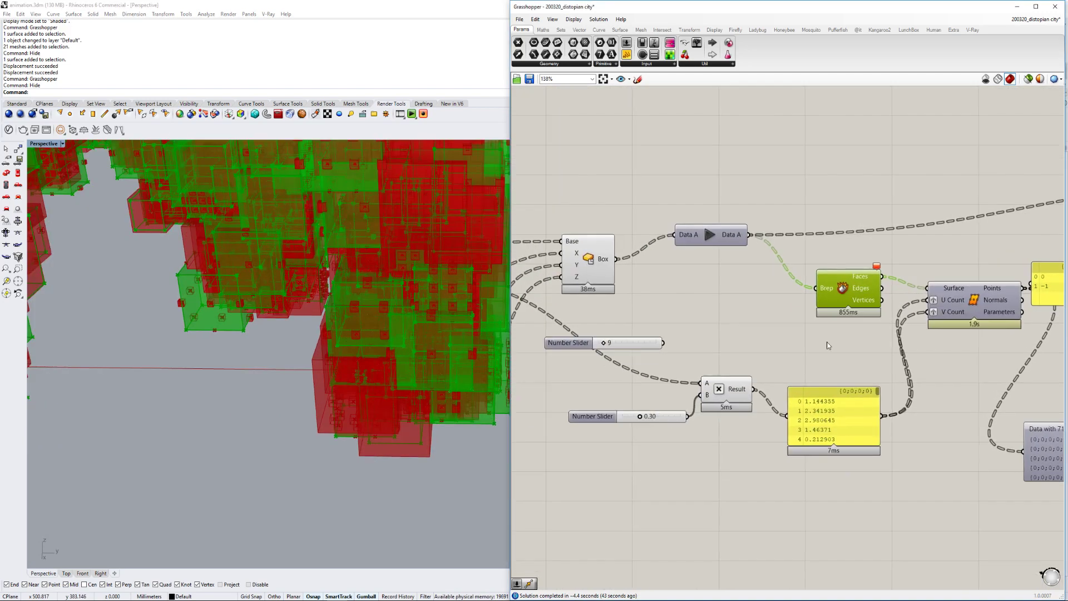
{"action": "right_click_drag", "start_coordinate": [814, 391], "coordinate": [783, 417]}
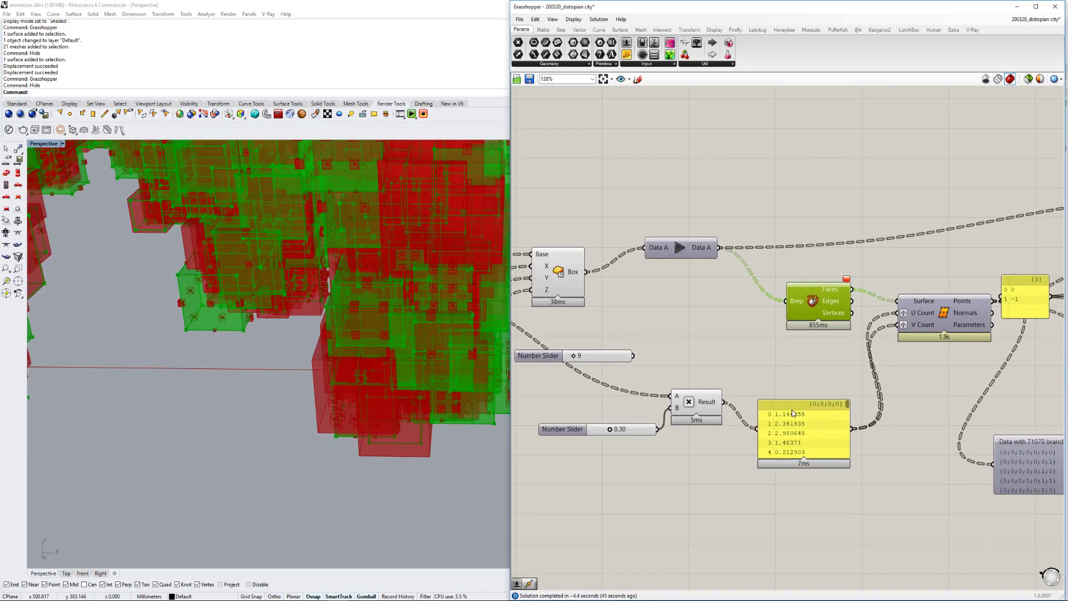
{"action": "right_click_drag", "start_coordinate": [415, 307], "coordinate": [418, 341]}
{"action": "scroll", "coordinate": [418, 341], "scroll_direction": "up", "scroll_amount": 2}
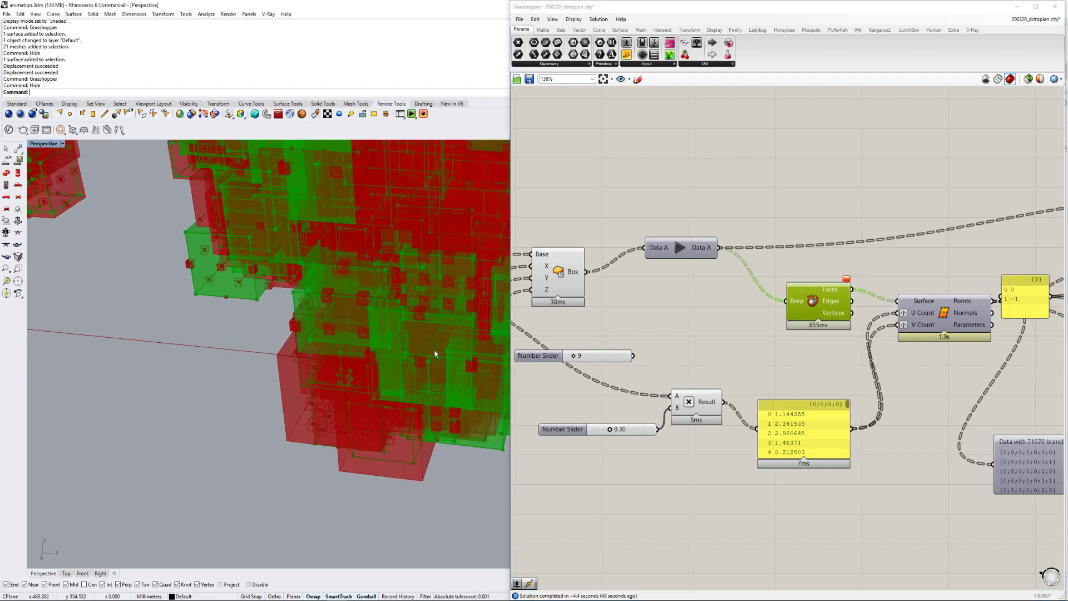
Step: Inspect the index panel feeding the List Item component, and select the Box component built on the surface division points
{"action": "right_click_drag", "start_coordinate": [1020, 308], "coordinate": [666, 365]}
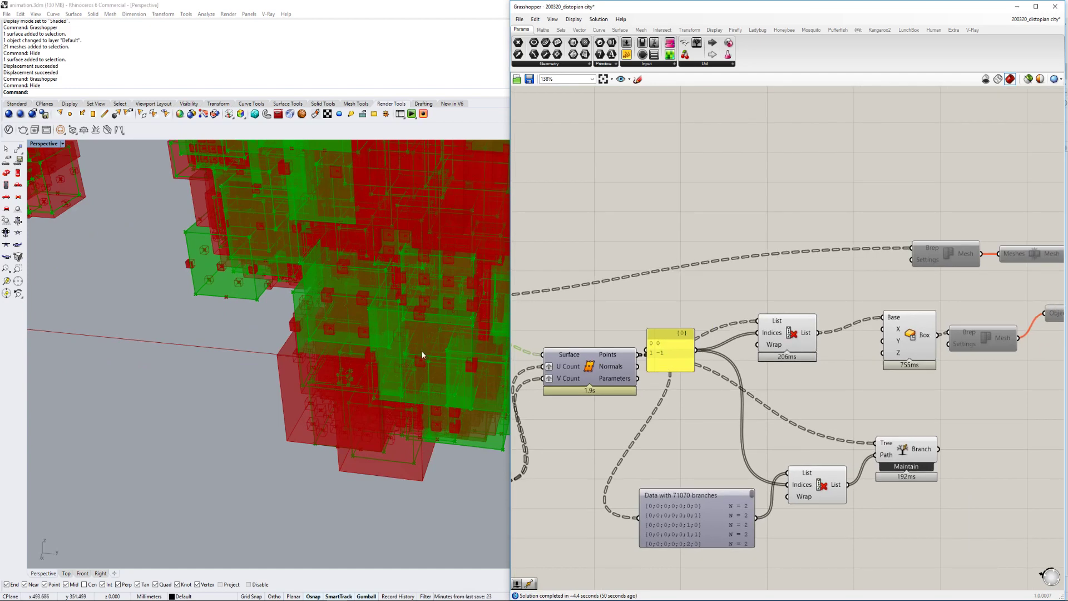
{"action": "right_click_drag", "start_coordinate": [842, 346], "coordinate": [808, 354]}
{"action": "left_click", "coordinate": [652, 333]}
{"action": "left_click", "coordinate": [623, 351]}
{"action": "left_click", "coordinate": [897, 338]}
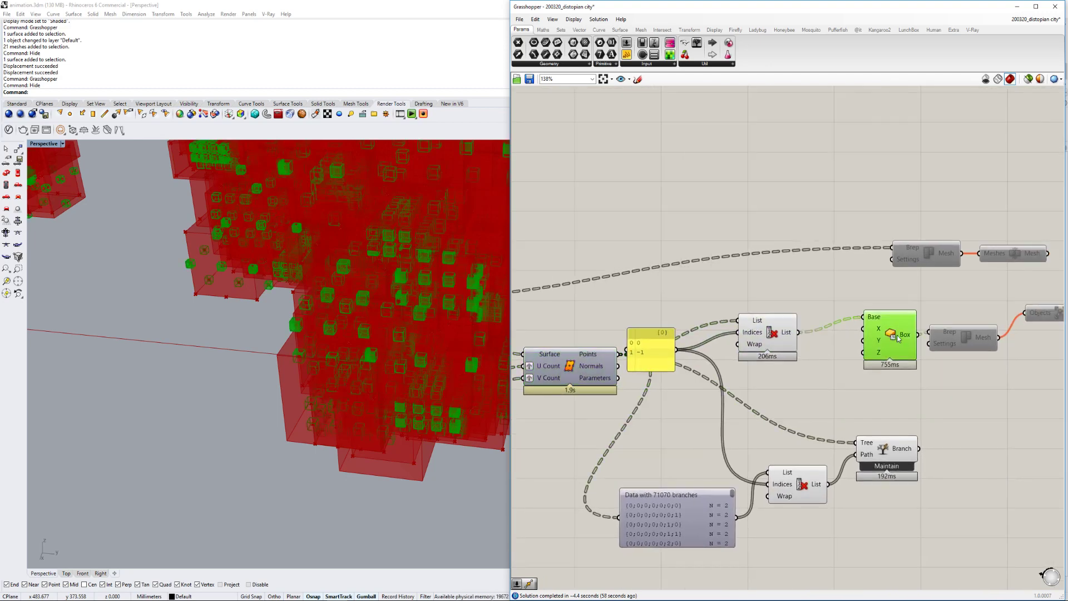
{"action": "right_click_drag", "start_coordinate": [895, 338], "coordinate": [832, 370]}
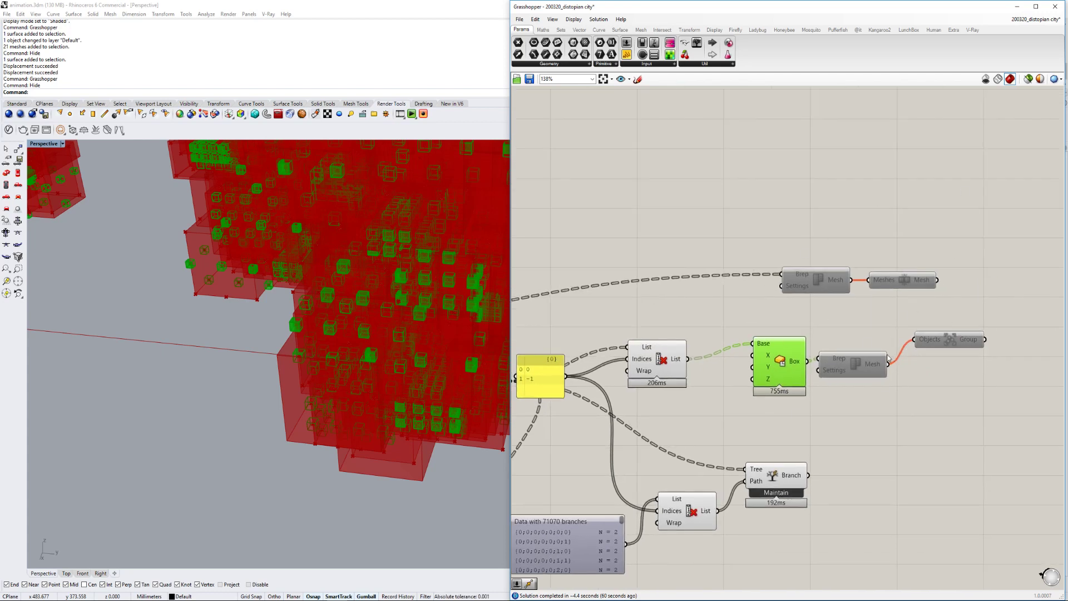
Step: Examine how the tiny boxes are distributed over the tower faces, from the whole city down to a single tower
{"action": "mouse_move", "coordinate": [876, 360]}
{"action": "mouse_move", "coordinate": [799, 361]}
{"action": "scroll", "coordinate": [411, 348], "scroll_direction": "down", "scroll_amount": 5}
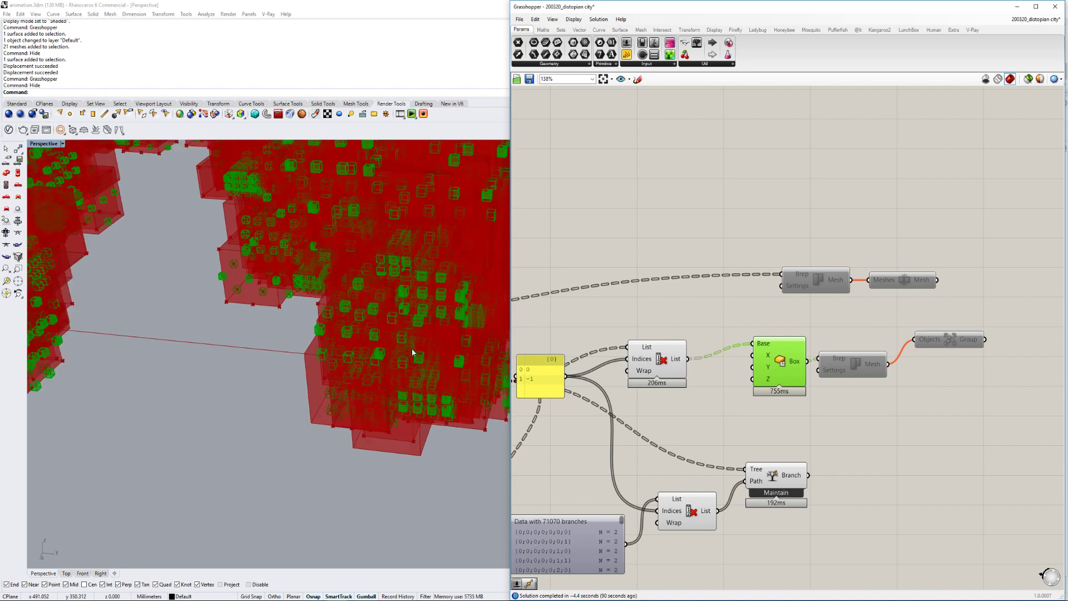
{"action": "right_click_drag", "start_coordinate": [412, 386], "coordinate": [395, 368]}
{"action": "scroll", "coordinate": [449, 423], "scroll_direction": "down", "scroll_amount": 6}
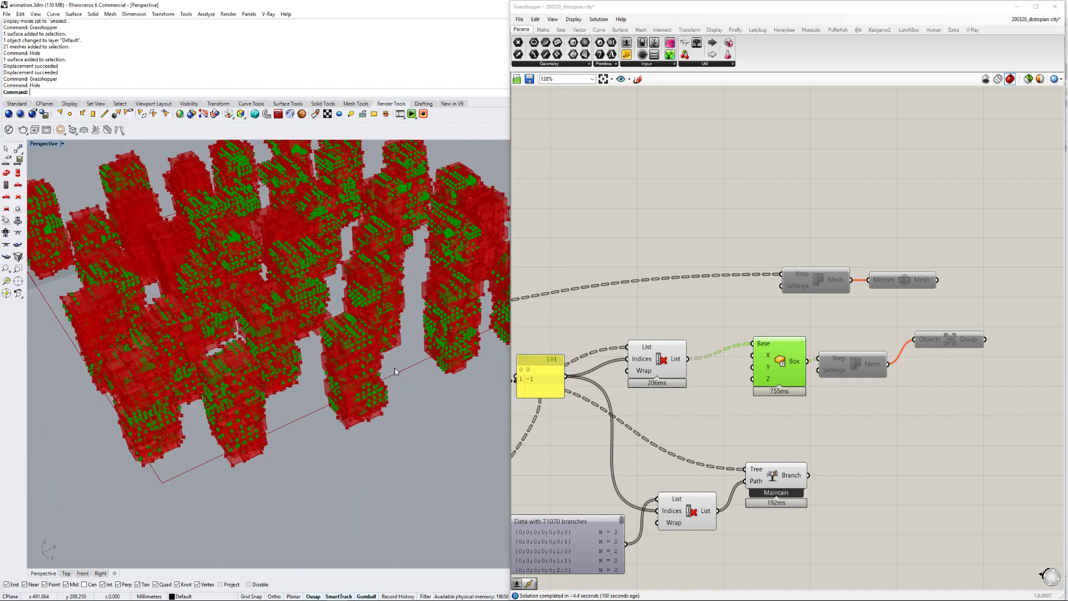
{"action": "scroll", "coordinate": [395, 368], "scroll_direction": "up", "scroll_amount": 5}
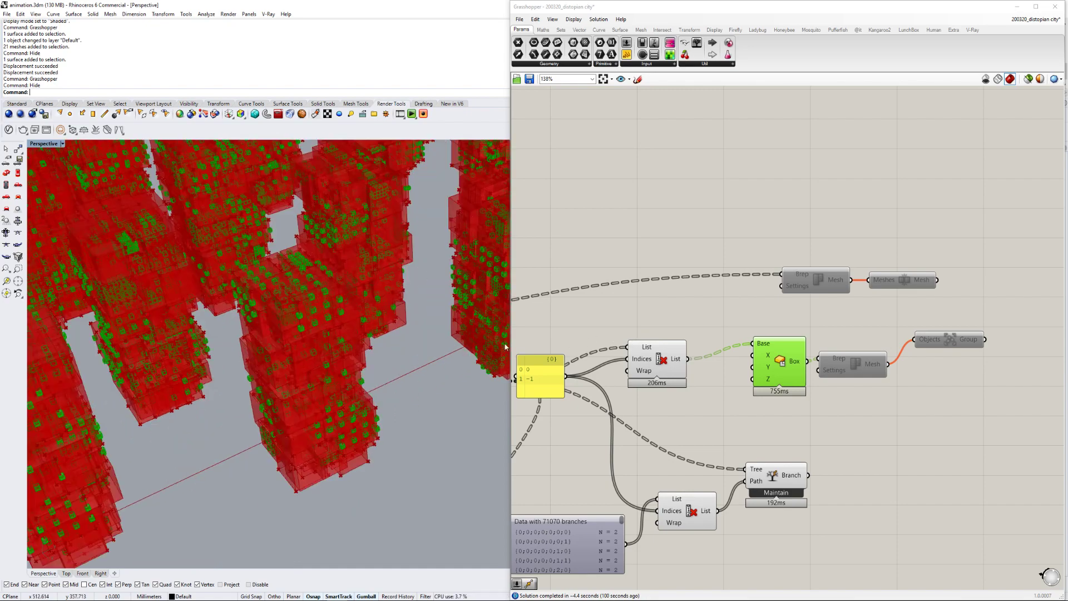
{"action": "scroll", "coordinate": [392, 356], "scroll_direction": "up", "scroll_amount": 5}
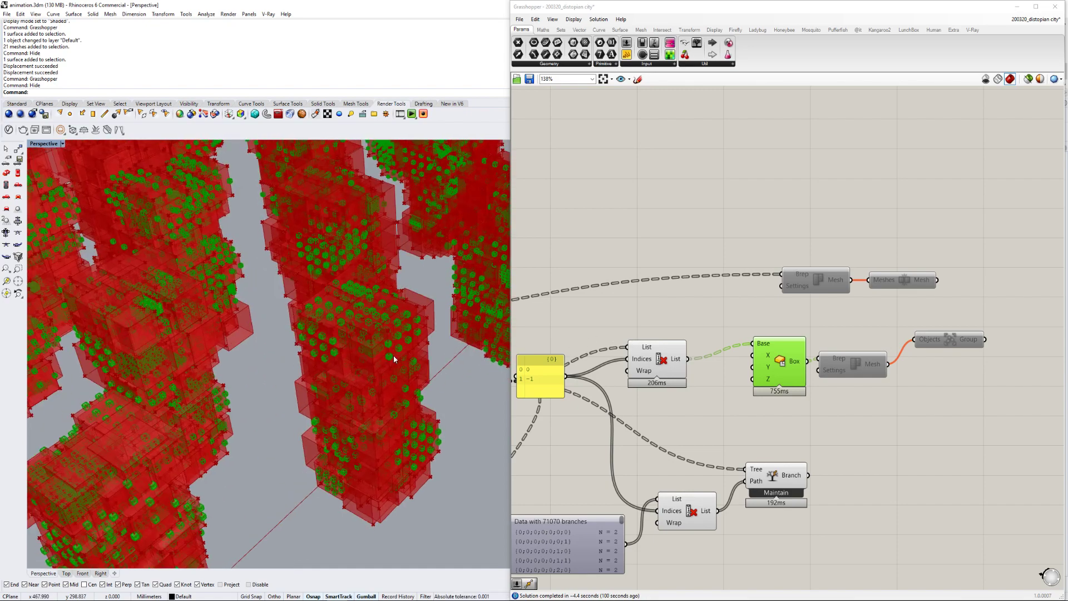
Step: Minimize the Grasshopper window and set the Perspective viewport to Wireframe display
{"action": "left_click", "coordinate": [1018, 12]}
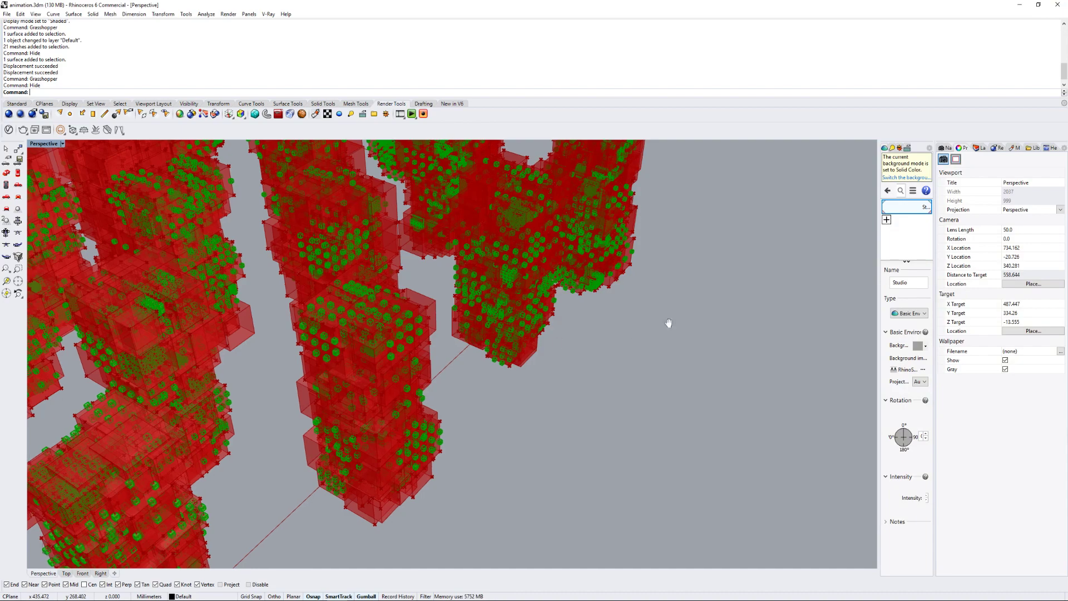
{"action": "right_click_drag", "start_coordinate": [682, 318], "coordinate": [667, 412]}
{"action": "scroll", "coordinate": [547, 328], "scroll_direction": "down", "scroll_amount": 3}
{"action": "scroll", "coordinate": [666, 411], "scroll_direction": "down", "scroll_amount": 2}
{"action": "right_click_drag", "start_coordinate": [556, 312], "coordinate": [685, 390], "text": "shift"}
{"action": "scroll", "coordinate": [662, 373], "scroll_direction": "up", "scroll_amount": 2}
{"action": "right_click", "coordinate": [43, 144]}
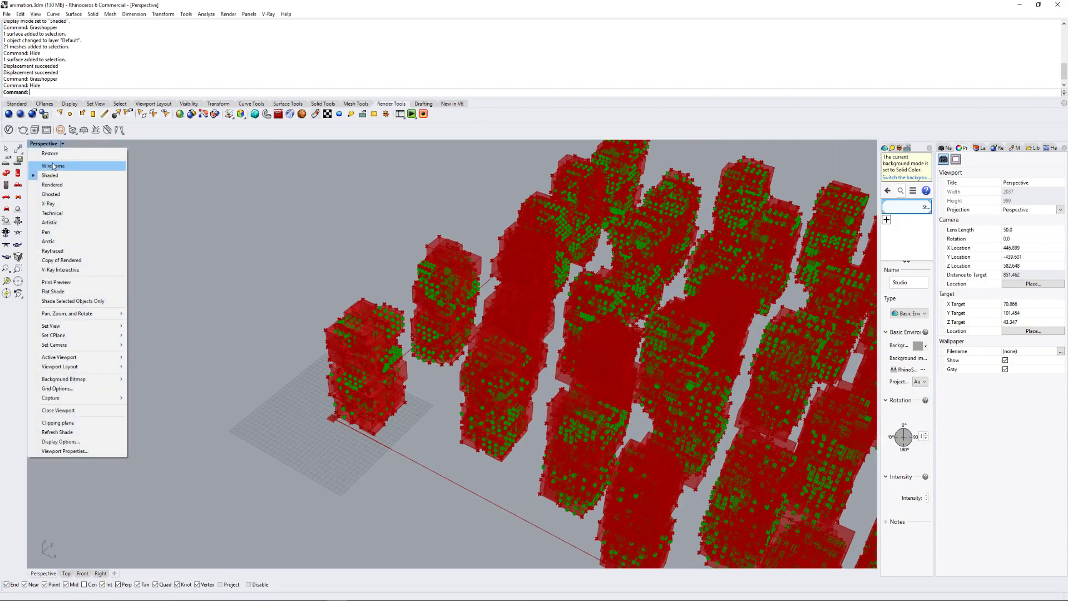
{"action": "left_click", "coordinate": [53, 166]}
Step: Make bigBox the current layer and turn on the trees and People layers
{"action": "left_click", "coordinate": [948, 148]}
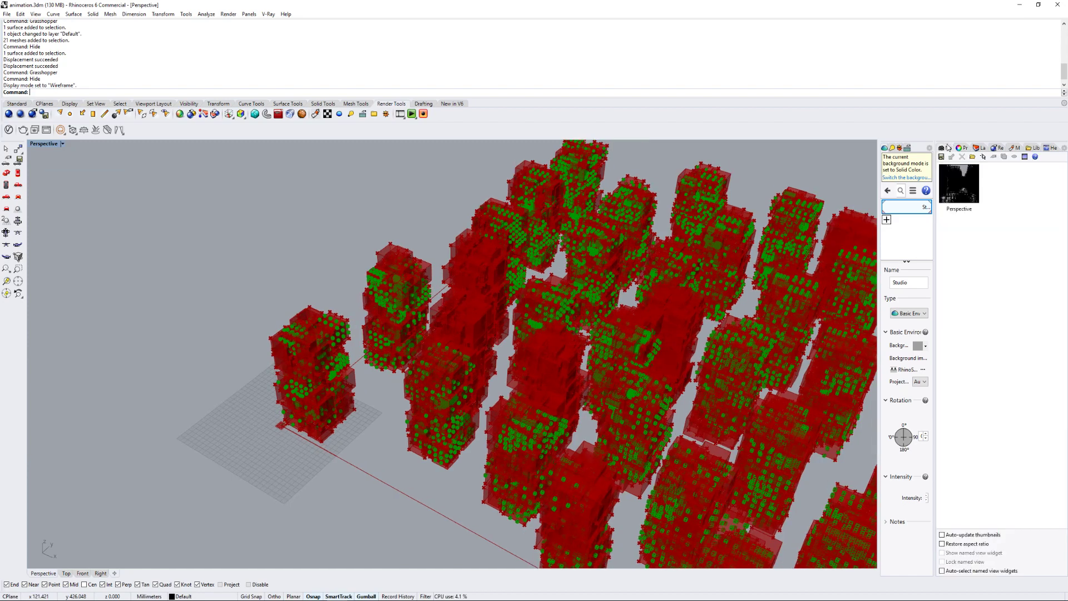
{"action": "left_click", "coordinate": [975, 149]}
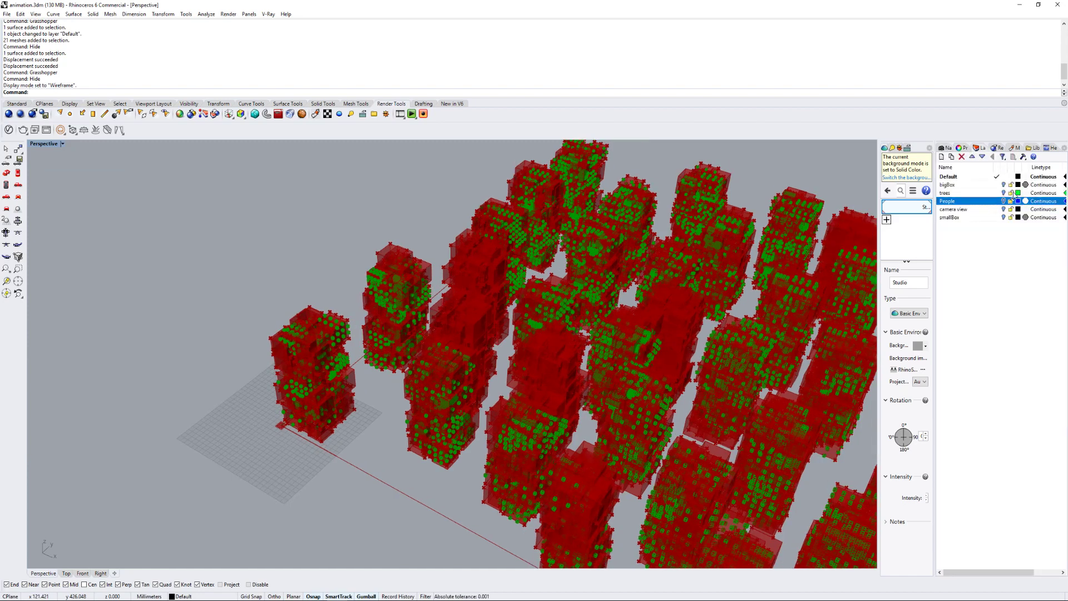
{"action": "left_click", "coordinate": [998, 184]}
{"action": "left_click", "coordinate": [1001, 193]}
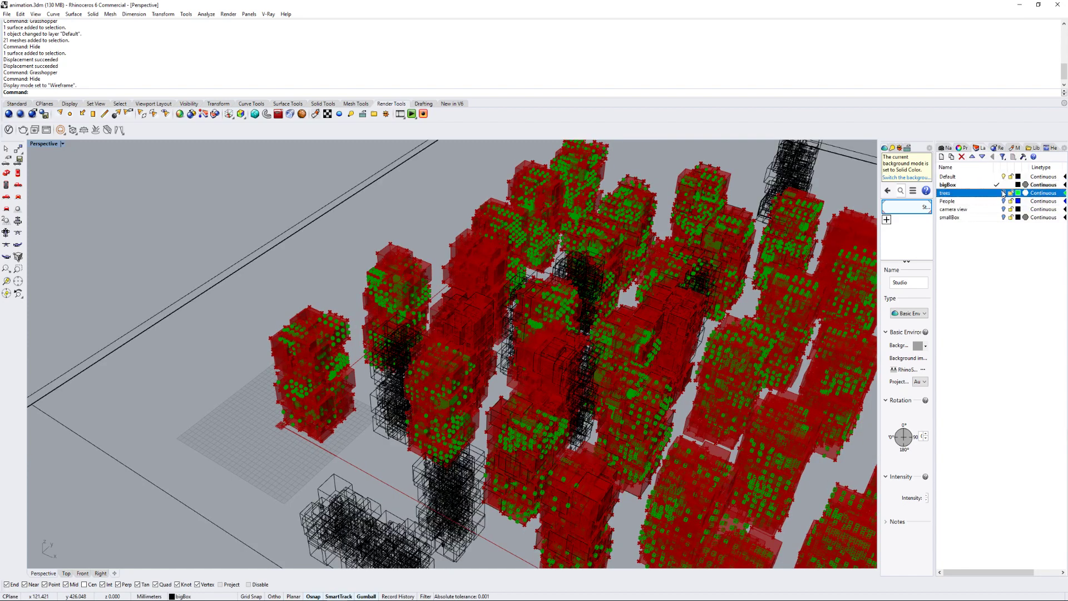
{"action": "left_click", "coordinate": [1001, 200]}
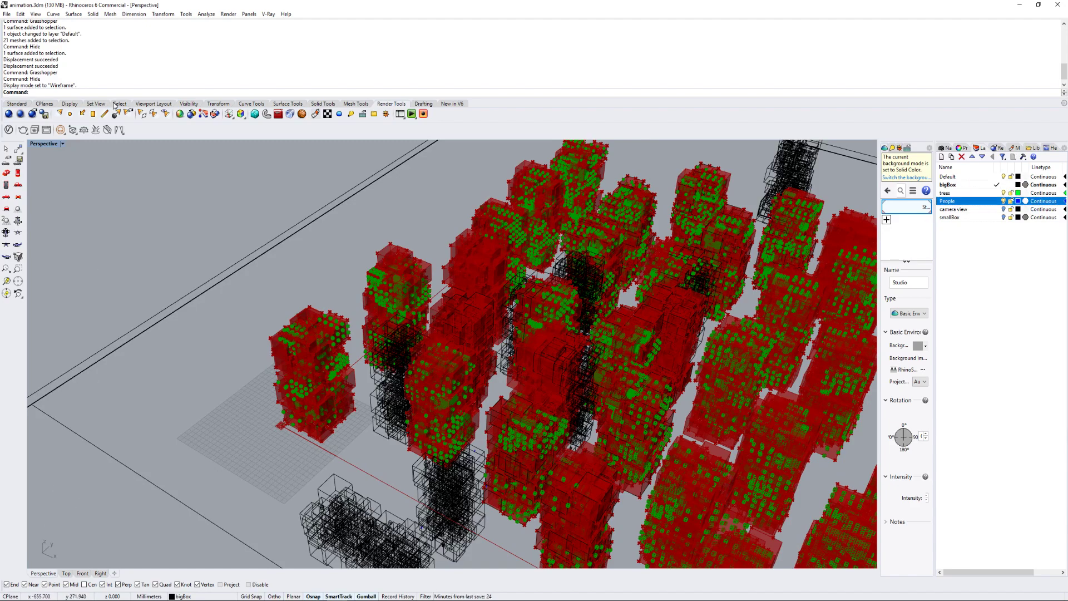
Step: Reopen Grasshopper to disable its geometry preview, and return to the full Rhino viewport
{"action": "type", "text": "gr"}
{"action": "key", "text": "Return"}
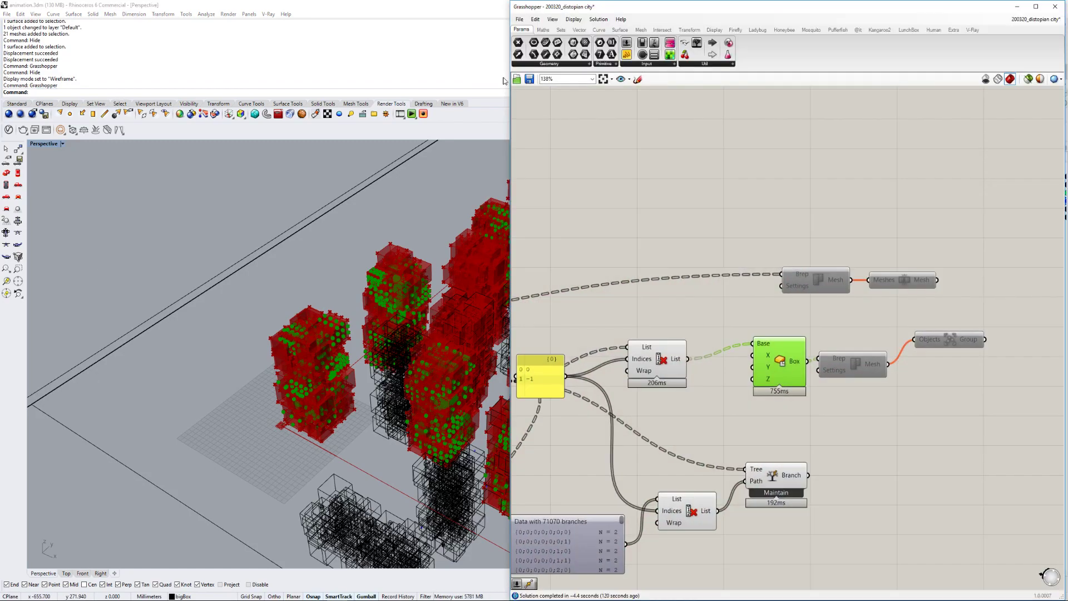
{"action": "left_click", "coordinate": [573, 19]}
{"action": "left_click", "coordinate": [584, 77]}
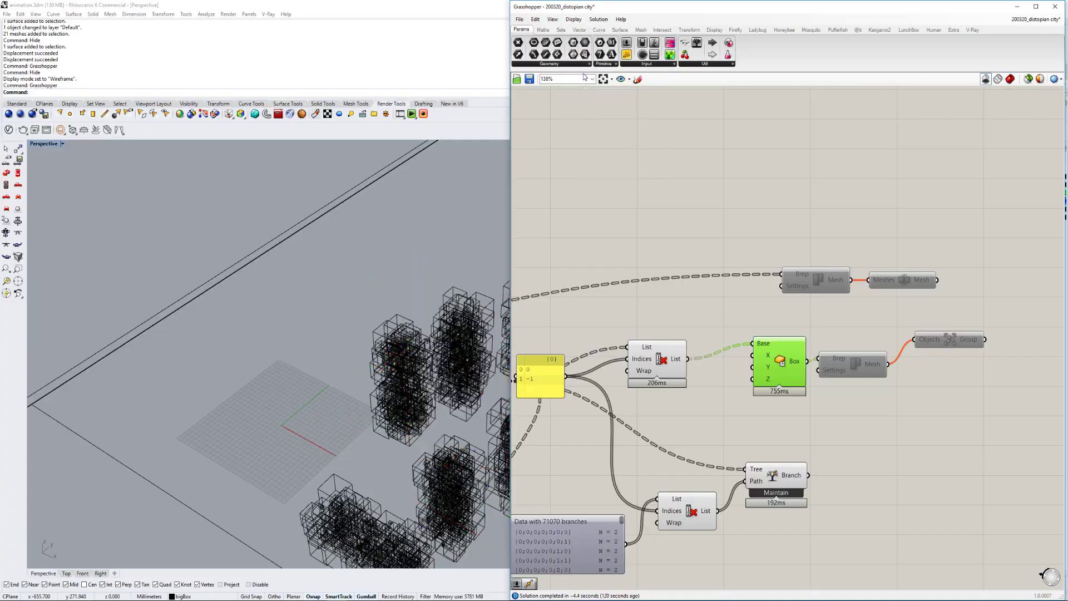
{"action": "left_click", "coordinate": [1016, 6]}
Step: Turn on the camera view and smallBox layers to show the camera curves and the small facade boxes
{"action": "scroll", "coordinate": [596, 254], "scroll_direction": "up", "scroll_amount": 5}
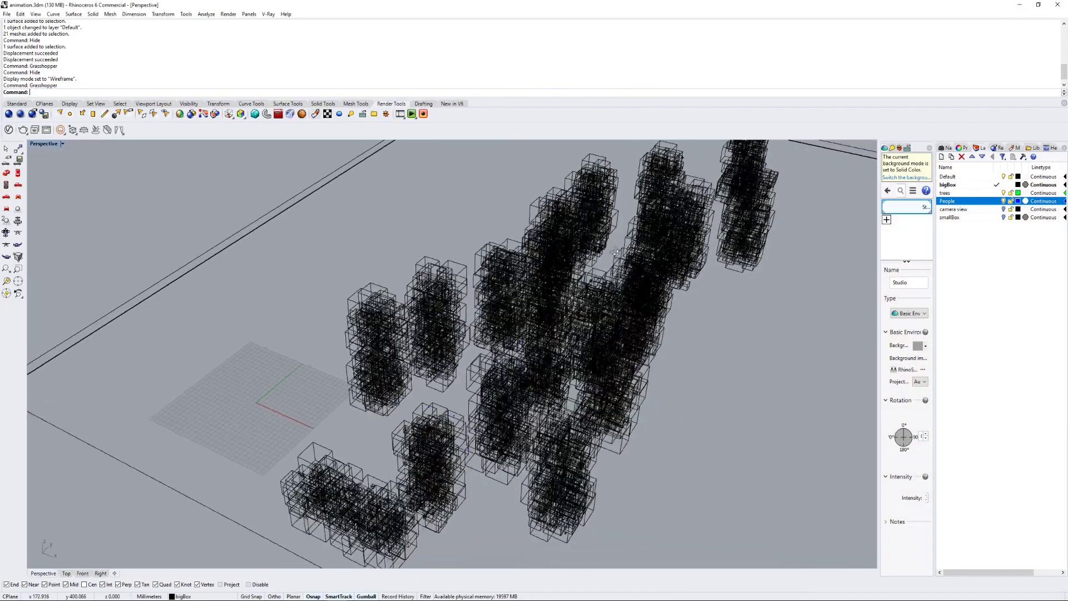
{"action": "scroll", "coordinate": [597, 255], "scroll_direction": "down", "scroll_amount": 5}
{"action": "right_click_drag", "start_coordinate": [597, 255], "coordinate": [591, 295]}
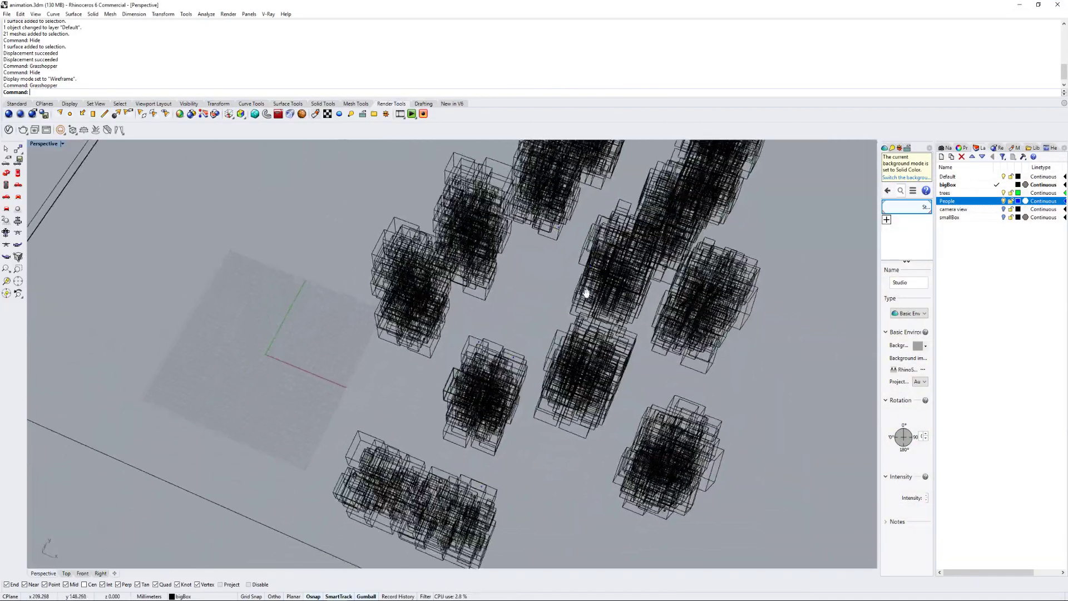
{"action": "left_click", "coordinate": [1003, 209]}
{"action": "left_click", "coordinate": [1003, 217]}
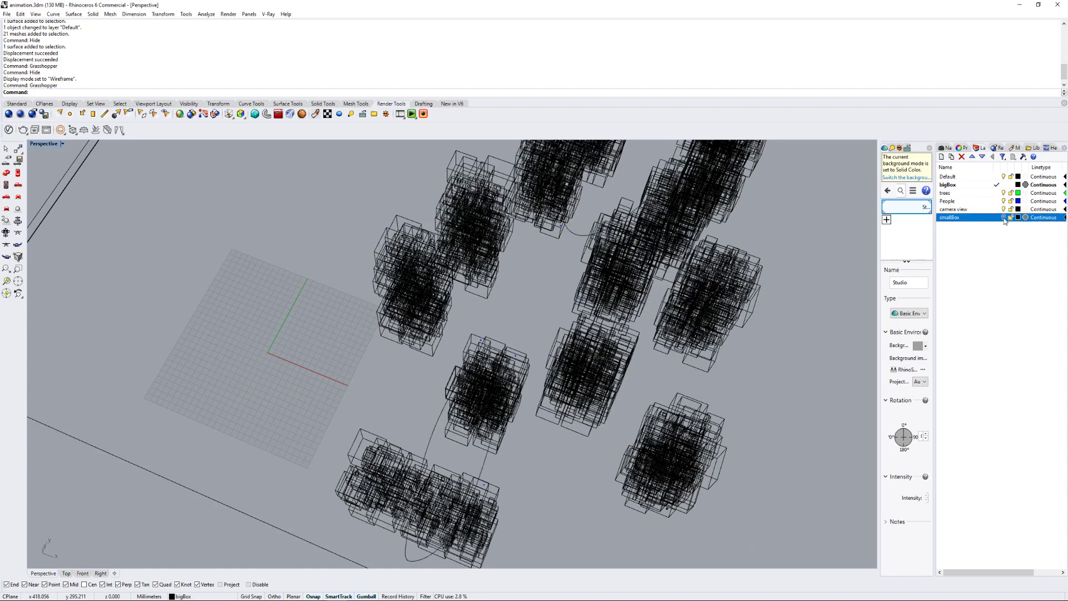
{"action": "right_click_drag", "start_coordinate": [671, 336], "coordinate": [558, 396]}
{"action": "scroll", "coordinate": [625, 435], "scroll_direction": "up", "scroll_amount": 4}
{"action": "right_click_drag", "start_coordinate": [449, 467], "coordinate": [419, 471]}
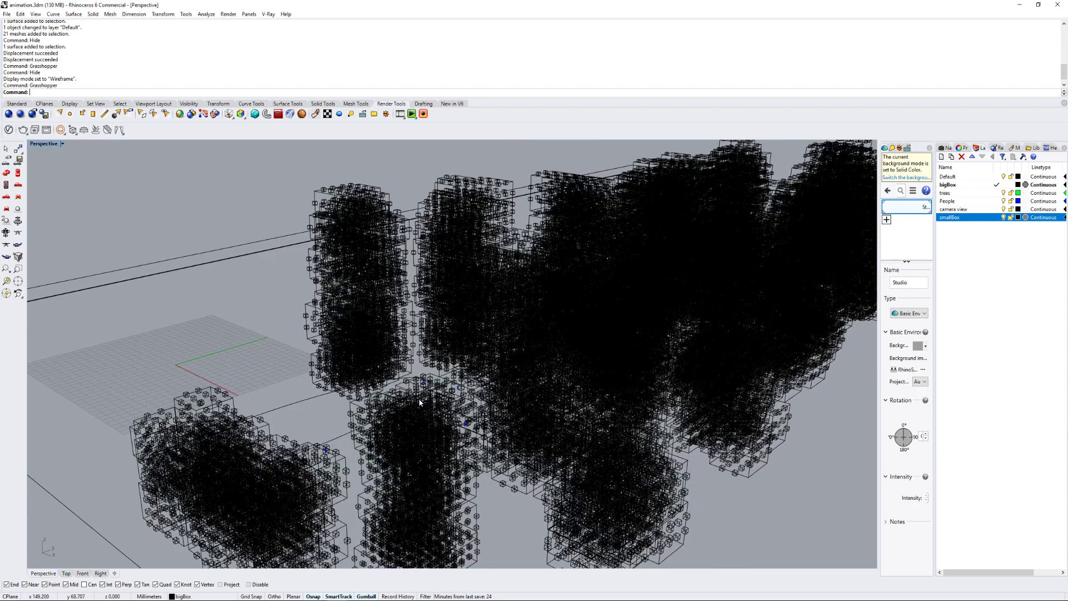
{"action": "right_click_drag", "start_coordinate": [420, 402], "coordinate": [347, 457]}
{"action": "scroll", "coordinate": [505, 465], "scroll_direction": "up", "scroll_amount": 5}
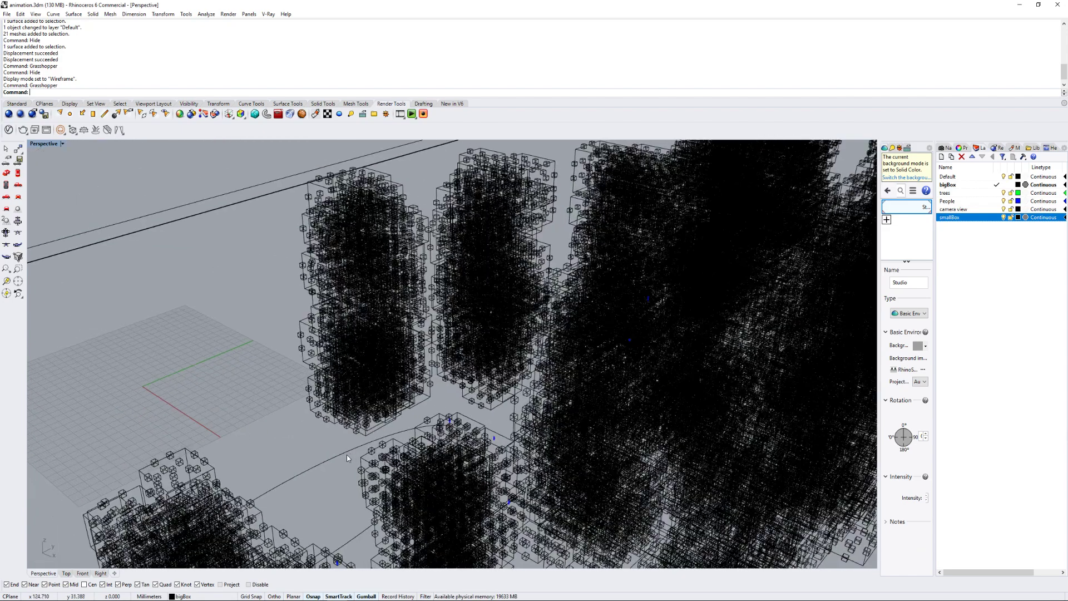
Step: Select the closed curves of the camera view layer one after another to identify the animation paths between the towers
{"action": "left_click", "coordinate": [332, 461]}
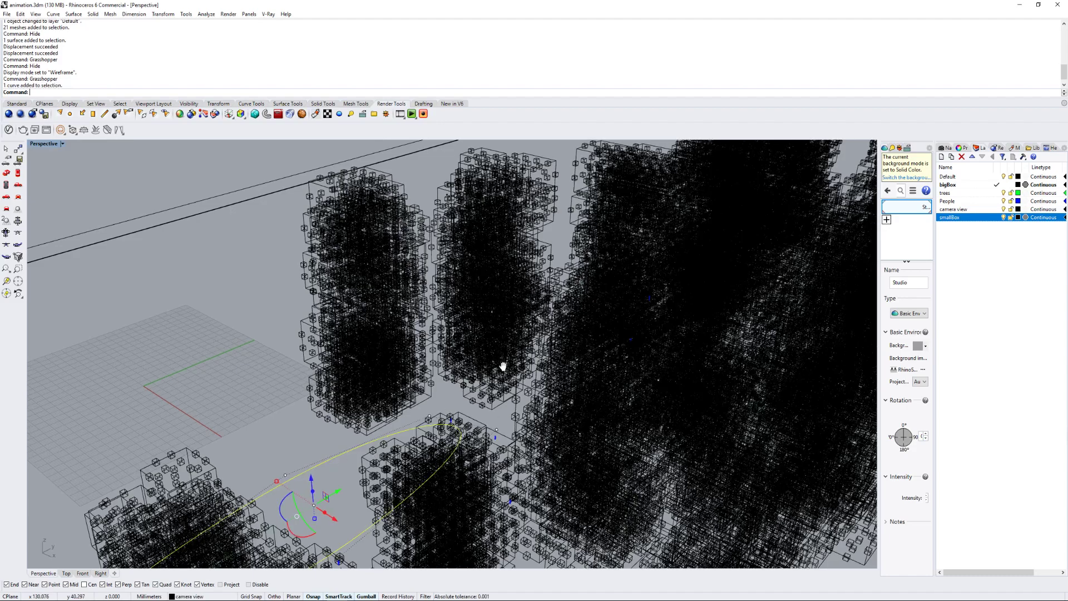
{"action": "right_click_drag", "start_coordinate": [503, 366], "coordinate": [567, 300]}
{"action": "left_click", "coordinate": [573, 262]}
{"action": "left_click", "coordinate": [588, 370]}
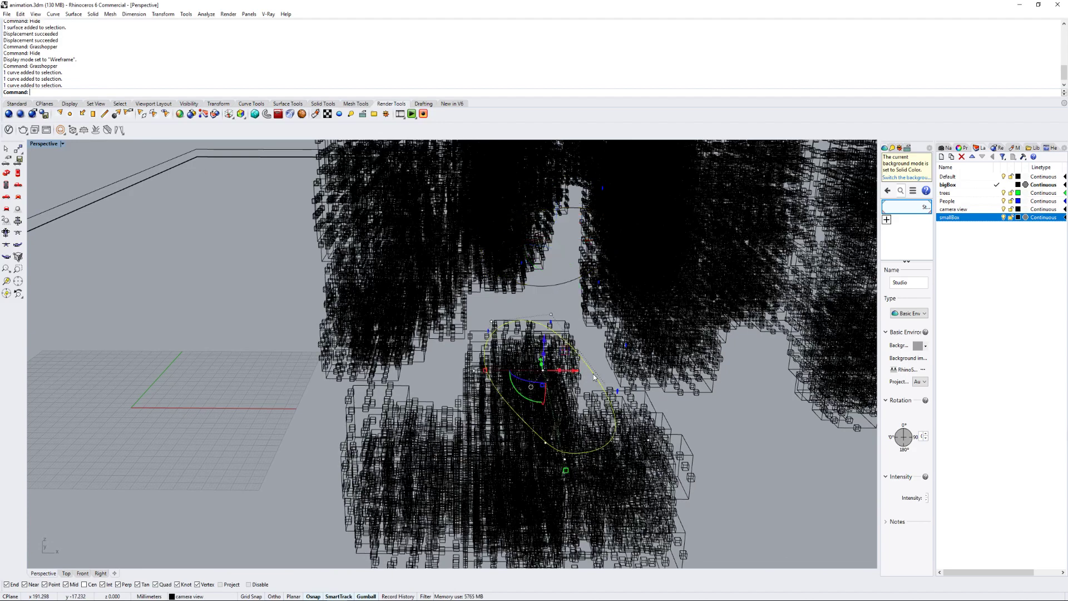
{"action": "left_click", "coordinate": [555, 287]}
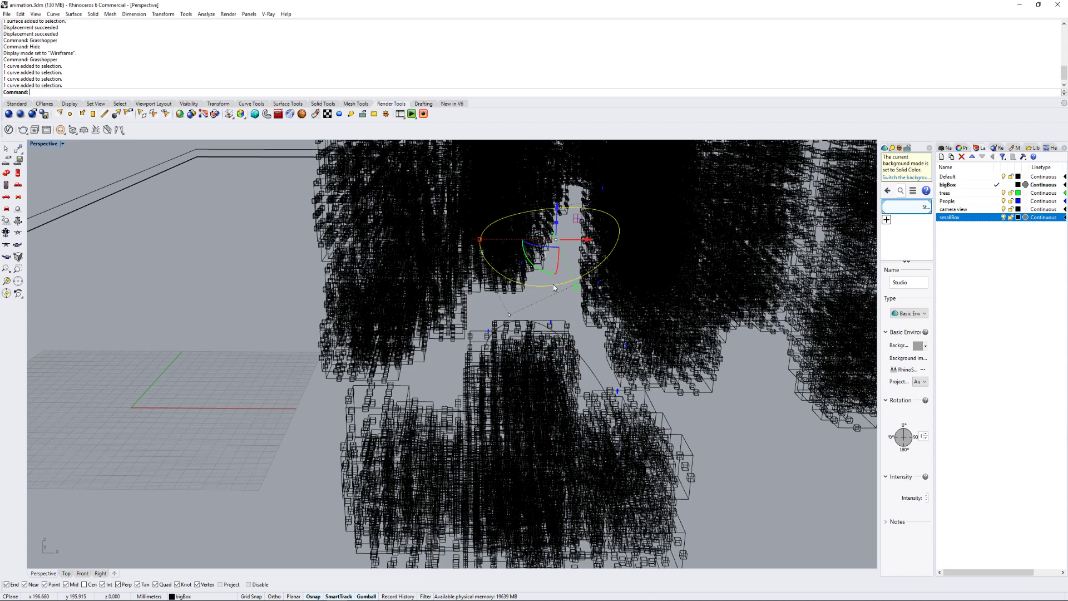
Step: Inspect the animation setup tools, reselect the two camera view curves in turn, and clear the selection
{"action": "left_click", "coordinate": [401, 115]}
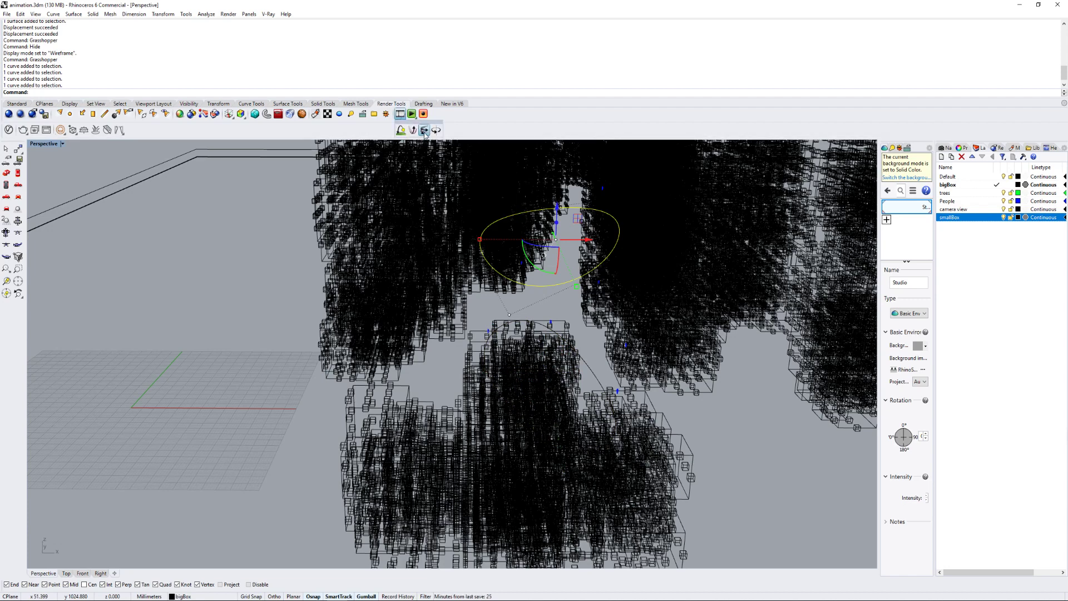
{"action": "right_click_drag", "start_coordinate": [565, 273], "coordinate": [599, 382]}
{"action": "left_click", "coordinate": [588, 395]}
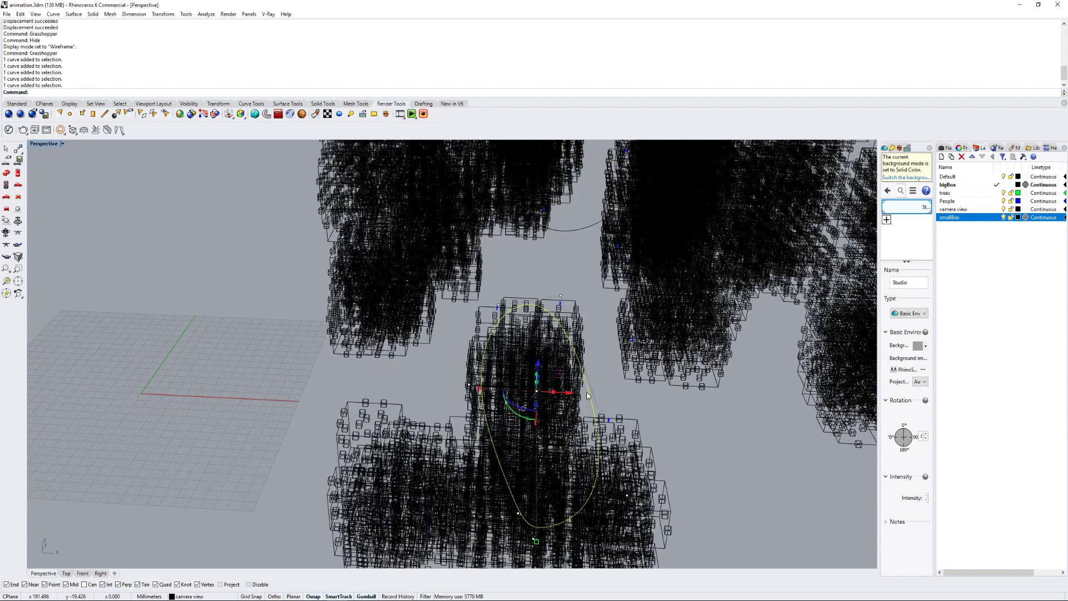
{"action": "left_click", "coordinate": [574, 230]}
{"action": "key", "text": "Escape"}
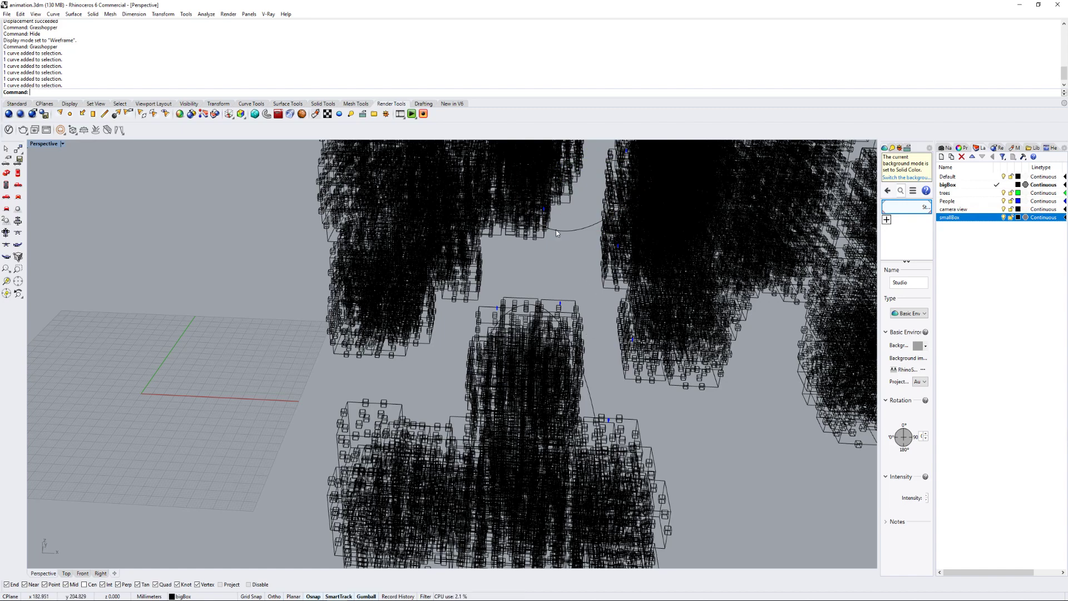
Step: Hide the rear group of towers together with the camera view curve running between them
{"action": "right_click_drag", "start_coordinate": [564, 266], "coordinate": [593, 306]}
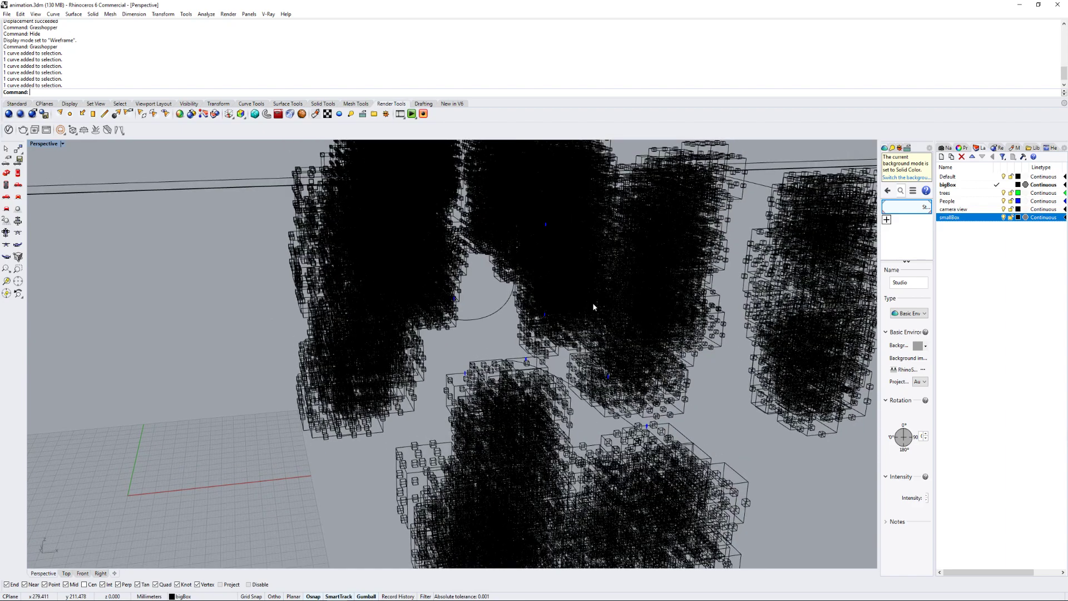
{"action": "scroll", "coordinate": [592, 306], "scroll_direction": "up", "scroll_amount": 5}
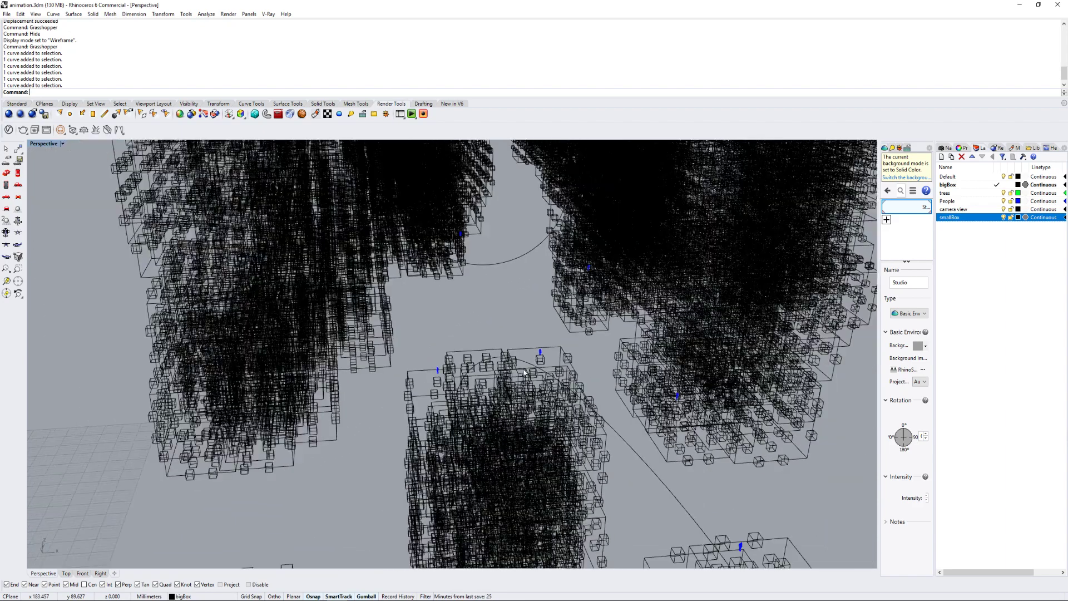
{"action": "scroll", "coordinate": [523, 368], "scroll_direction": "down", "scroll_amount": 3}
{"action": "left_click", "coordinate": [644, 364]}
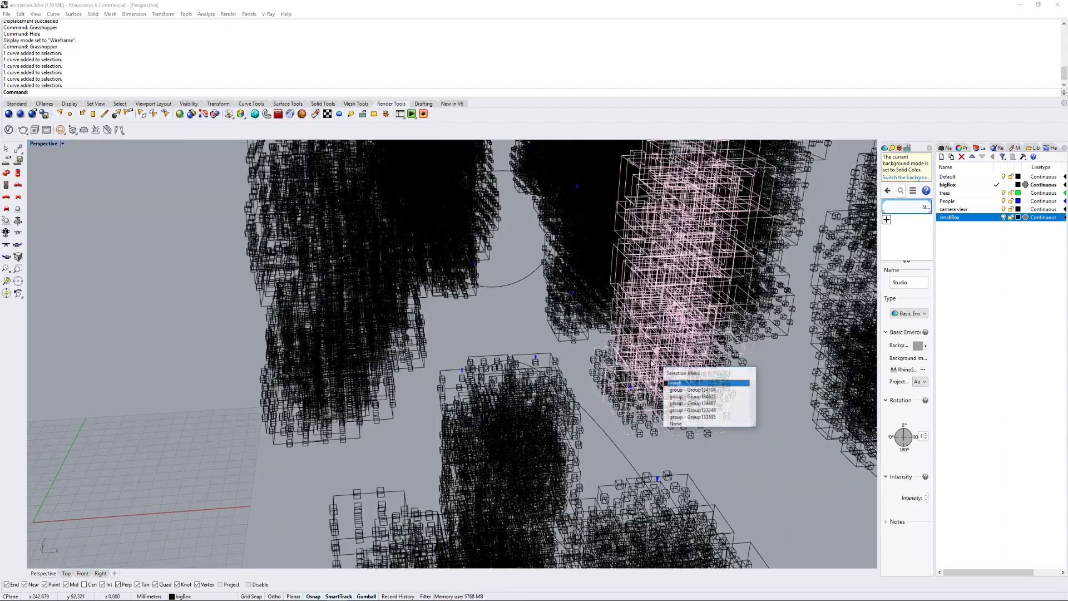
{"action": "left_click", "coordinate": [644, 365]}
{"action": "scroll", "coordinate": [644, 364], "scroll_direction": "down", "scroll_amount": 6}
{"action": "scroll", "coordinate": [645, 364], "scroll_direction": "down", "scroll_amount": 3}
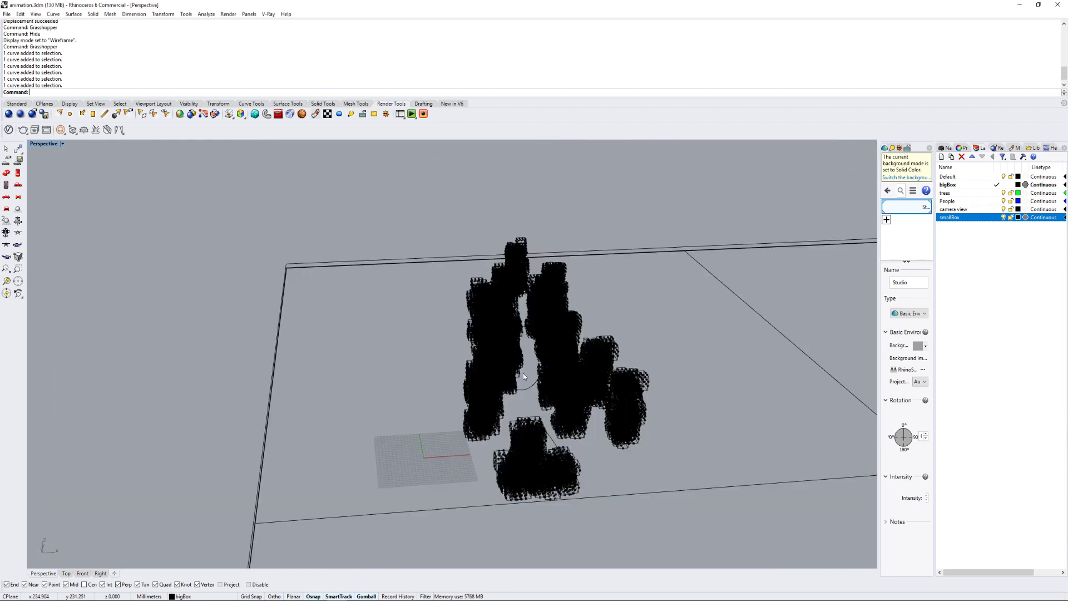
{"action": "right_click_drag", "start_coordinate": [522, 373], "coordinate": [582, 373]}
{"action": "left_click_drag", "start_coordinate": [376, 236], "coordinate": [676, 442]}
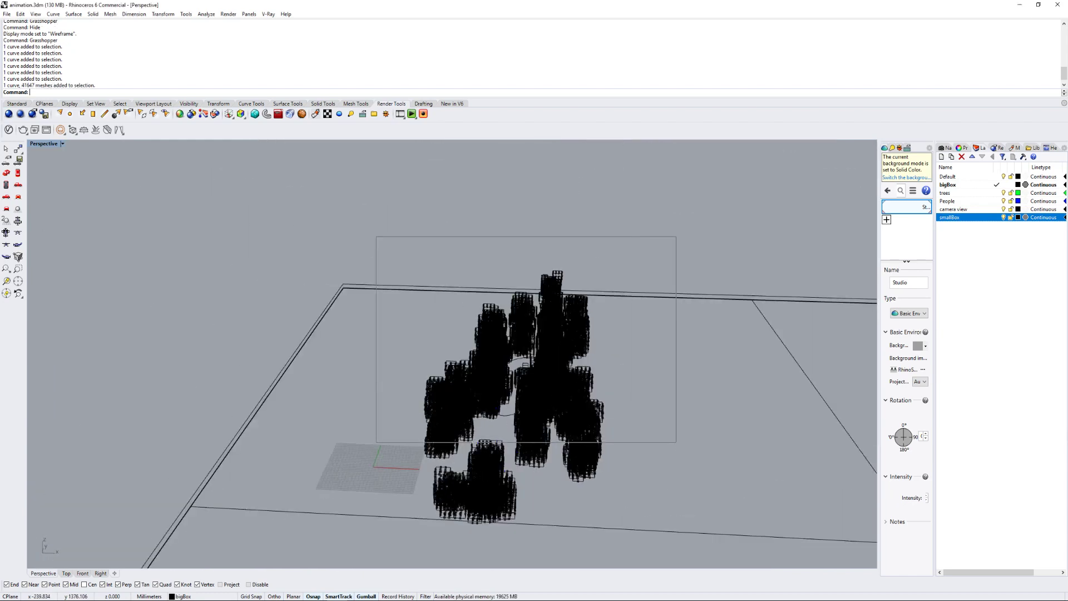
{"action": "key", "text": "Return"}
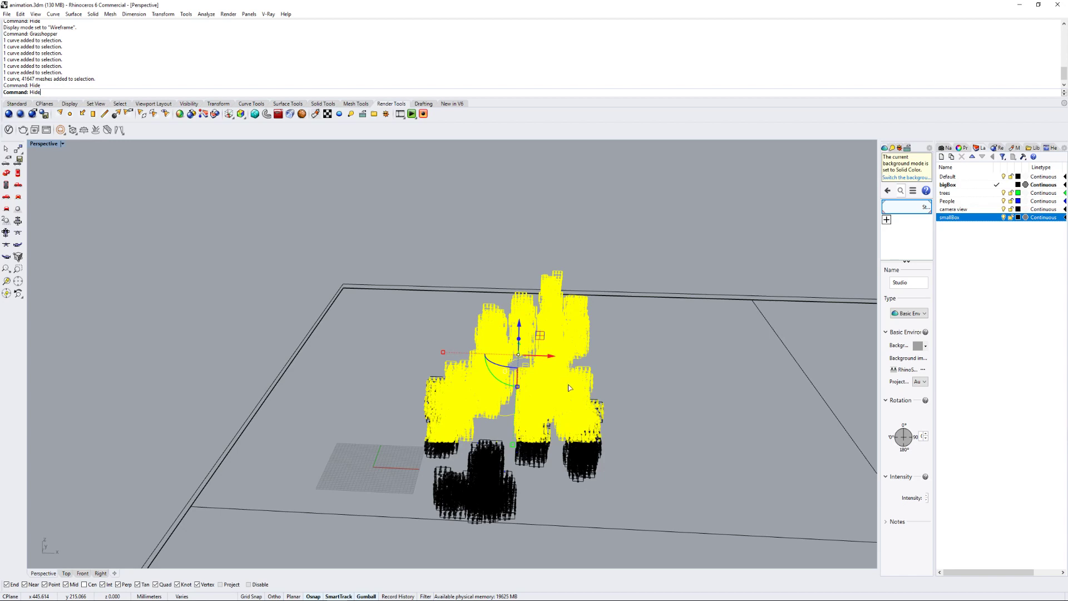
Step: Hide two more batches of tower meshes, leaving only the foreground buildings in the scene
{"action": "right_click_drag", "start_coordinate": [570, 387], "coordinate": [402, 362]}
{"action": "left_click_drag", "start_coordinate": [370, 326], "coordinate": [475, 428]}
{"action": "key", "text": "Return"}
{"action": "left_click_drag", "start_coordinate": [499, 319], "coordinate": [634, 431]}
{"action": "key", "text": "Return"}
Step: Set the Perspective viewport to Rendered display for the remaining foreground buildings
{"action": "right_click_drag", "start_coordinate": [633, 443], "coordinate": [429, 380]}
{"action": "scroll", "coordinate": [541, 382], "scroll_direction": "up", "scroll_amount": 5}
{"action": "scroll", "coordinate": [490, 347], "scroll_direction": "up", "scroll_amount": 4}
{"action": "mouse_move", "coordinate": [476, 363]}
{"action": "right_mouse_down"}
{"action": "mouse_move", "coordinate": [481, 374]}
{"action": "mouse_move", "coordinate": [469, 378]}
{"action": "right_mouse_up"}
{"action": "left_click", "coordinate": [48, 144]}
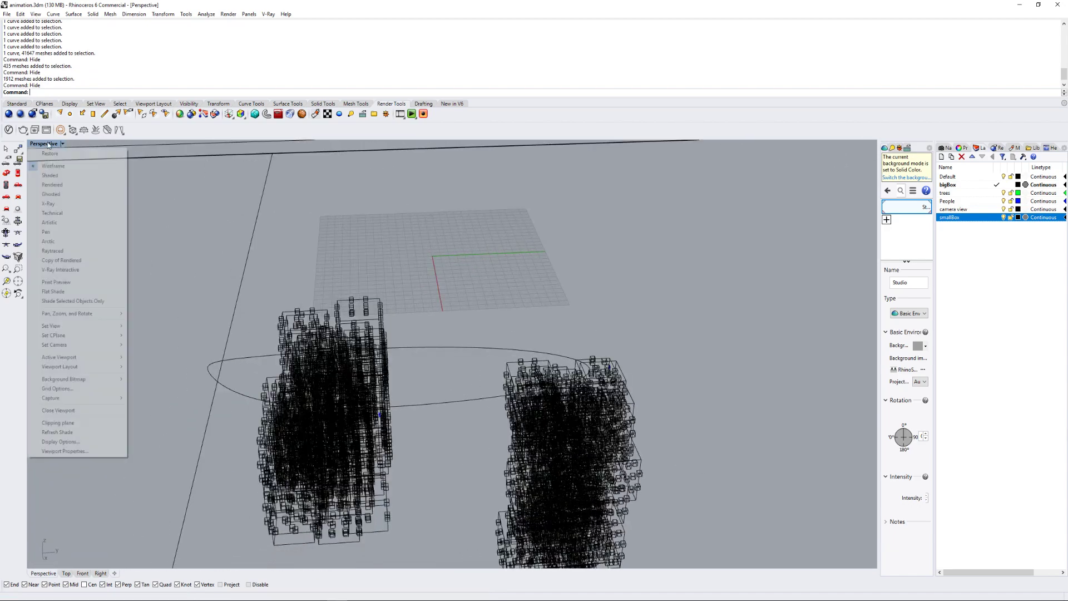
{"action": "left_click", "coordinate": [52, 184]}
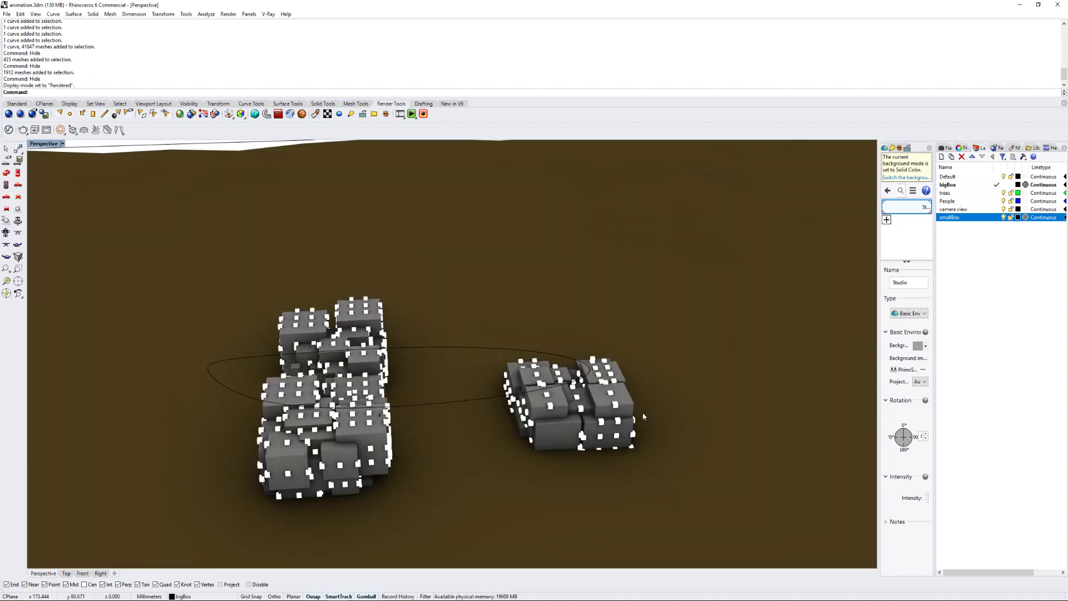
Step: Examine the concrete big boxes and the white small boxes on their faces up close in the rendered view
{"action": "scroll", "coordinate": [641, 412], "scroll_direction": "up", "scroll_amount": 10}
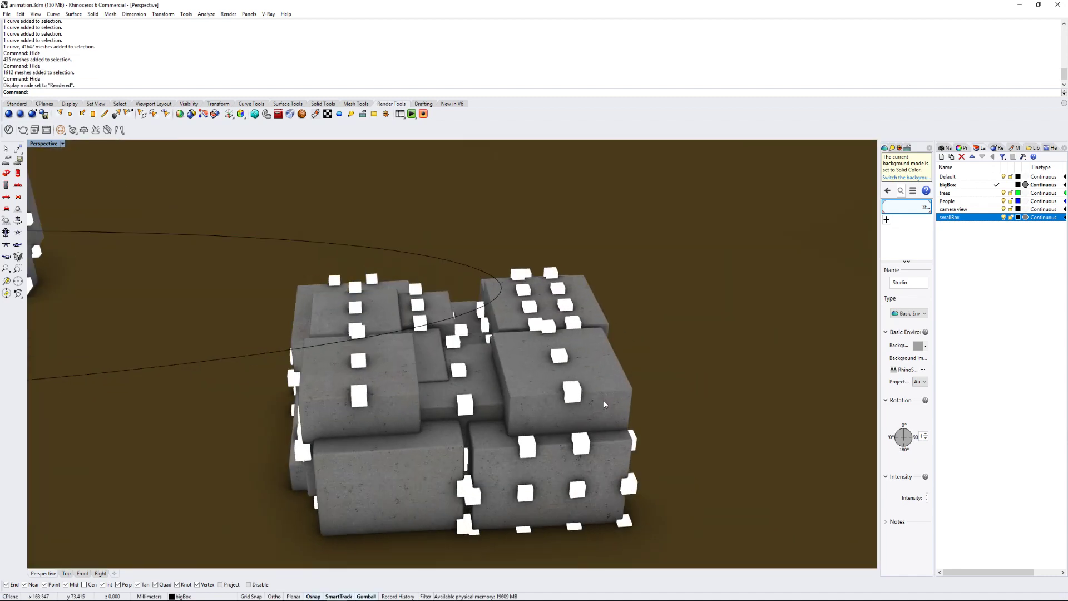
{"action": "scroll", "coordinate": [555, 405], "scroll_direction": "up", "scroll_amount": 10}
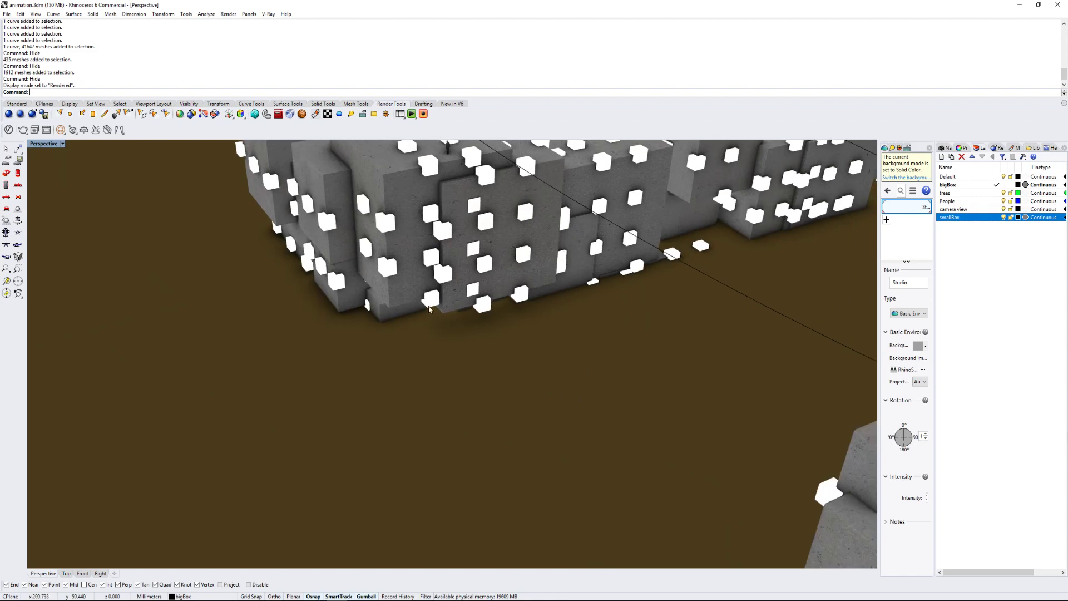
{"action": "right_click_drag", "start_coordinate": [602, 356], "coordinate": [378, 255], "text": "shift"}
{"action": "right_click_drag", "start_coordinate": [723, 365], "coordinate": [399, 236], "text": "shift"}
{"action": "right_click_drag", "start_coordinate": [691, 369], "coordinate": [369, 239], "text": "shift"}
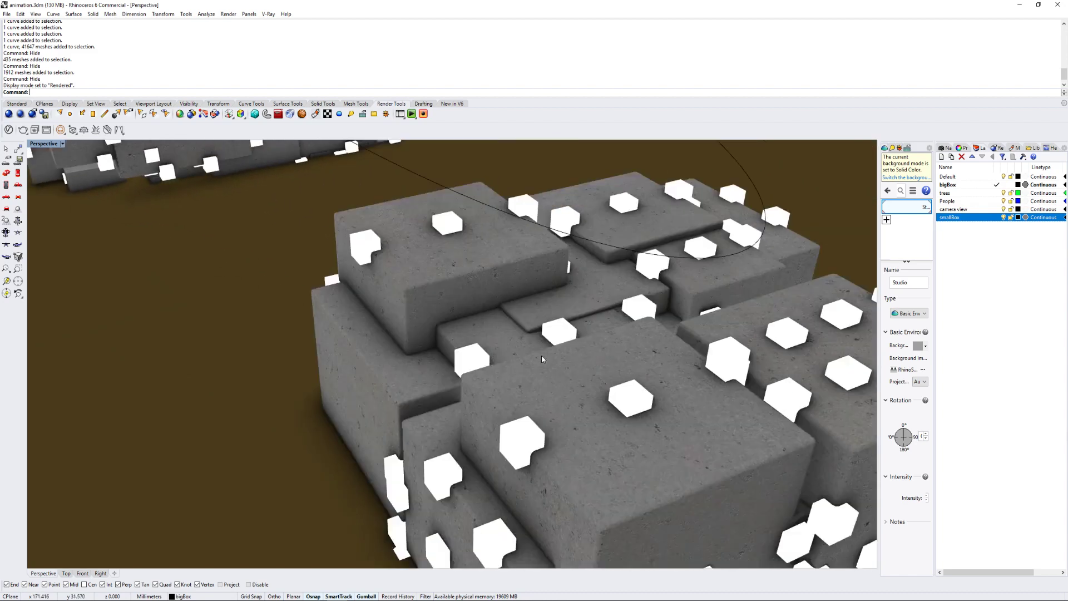
{"action": "right_click_drag", "start_coordinate": [609, 414], "coordinate": [756, 230]}
{"action": "scroll", "coordinate": [618, 410], "scroll_direction": "up", "scroll_amount": 3}
{"action": "right_click_drag", "start_coordinate": [617, 278], "coordinate": [705, 137], "text": "shift"}
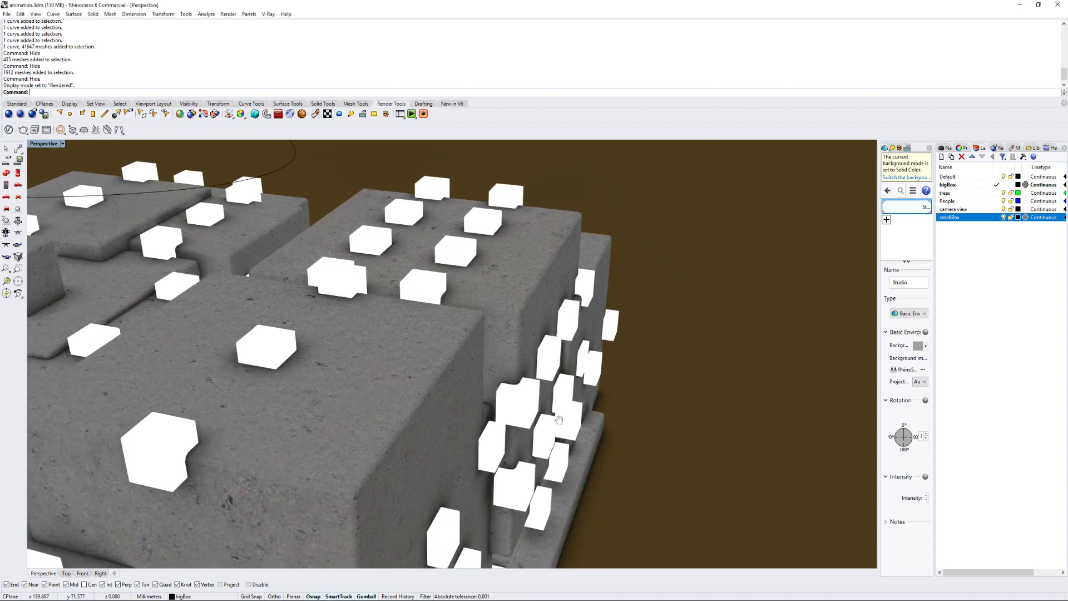
{"action": "mouse_move", "coordinate": [589, 445]}
{"action": "right_mouse_down", "text": "shift"}
{"action": "mouse_move", "coordinate": [622, 263]}
{"action": "mouse_move", "coordinate": [596, 302]}
{"action": "right_mouse_up", "text": "shift"}
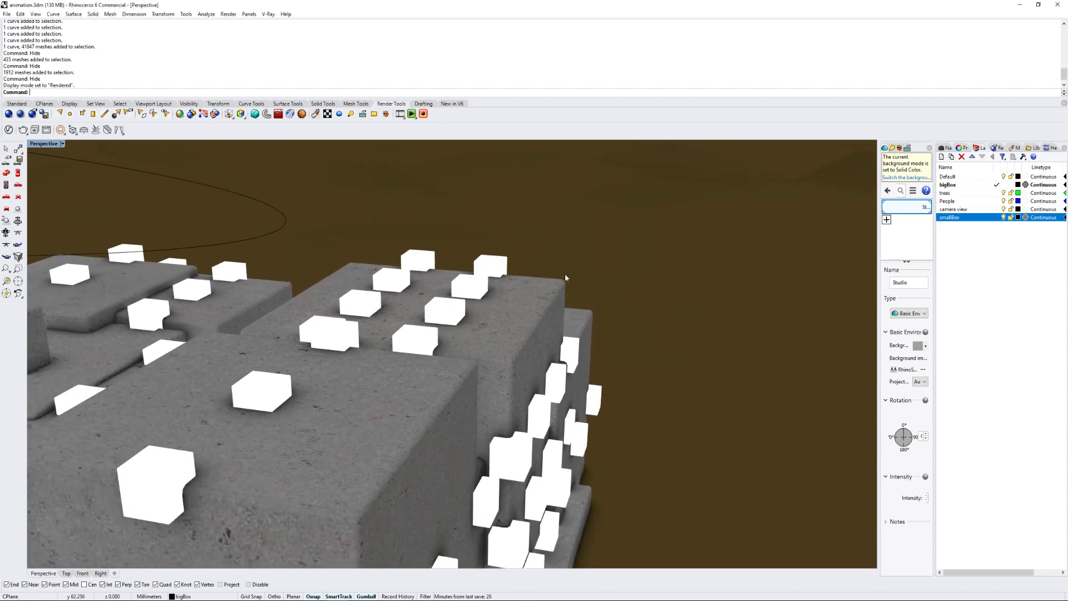
Step: Select the concrete big-box mesh, the brown ground surface, and the big-box mesh again to point out the materials
{"action": "left_click", "coordinate": [528, 349]}
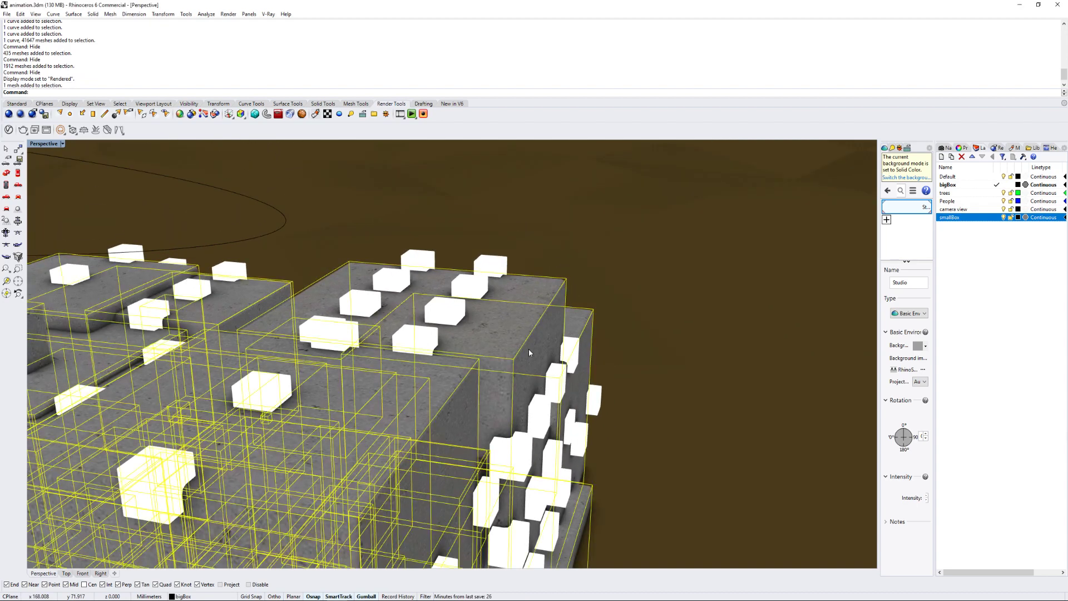
{"action": "left_click", "coordinate": [609, 280]}
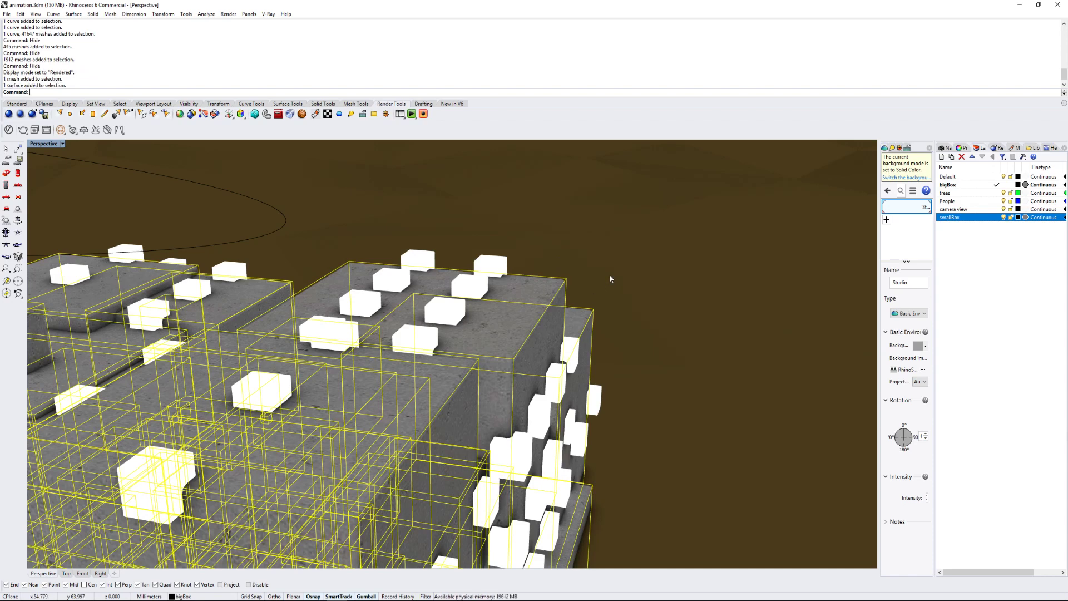
{"action": "left_click", "coordinate": [544, 333]}
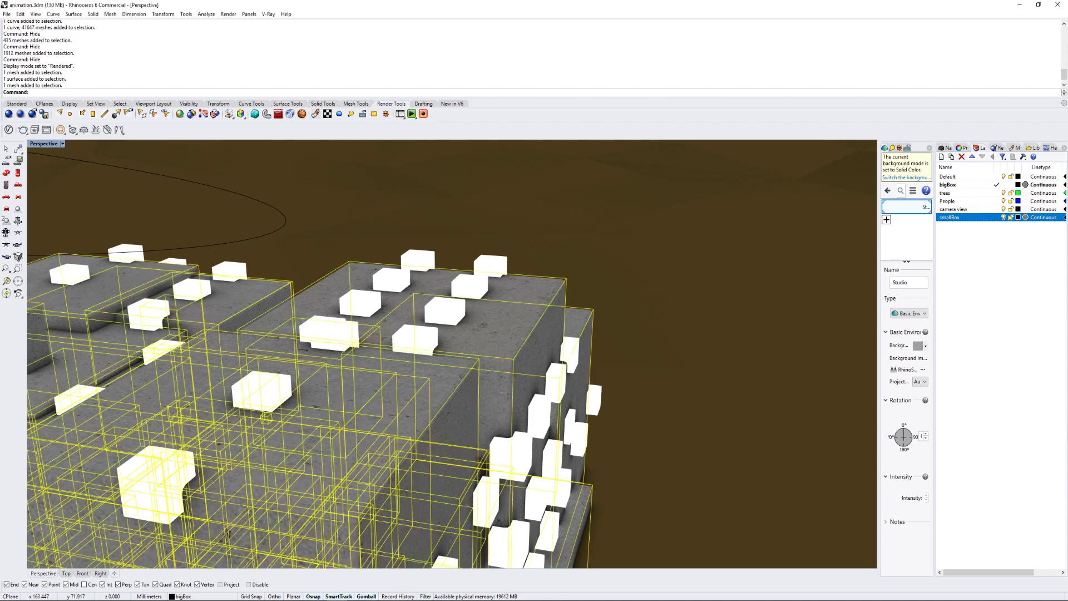
Step: Try edge softening radii of 2 and 1 on the selected concrete big-box mesh
{"action": "left_click", "coordinate": [965, 148]}
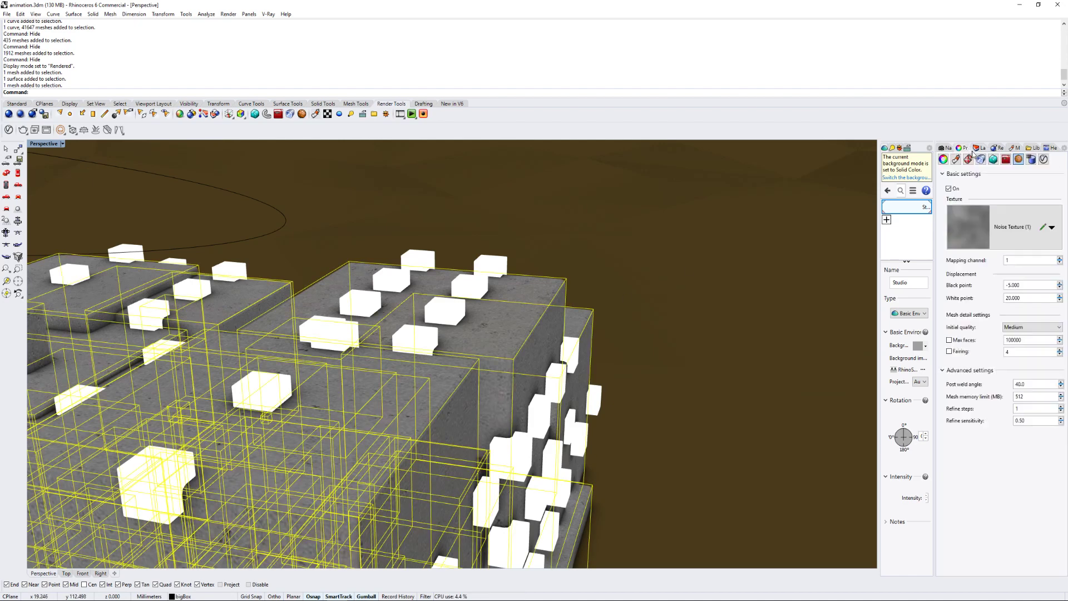
{"action": "left_click", "coordinate": [993, 159]}
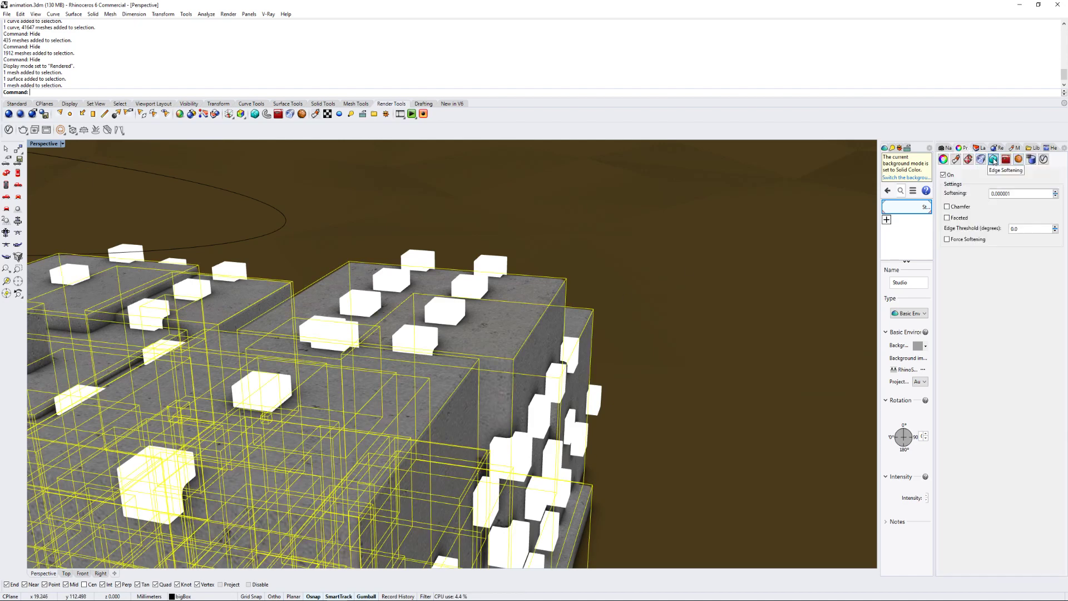
{"action": "double_click", "coordinate": [1001, 194]}
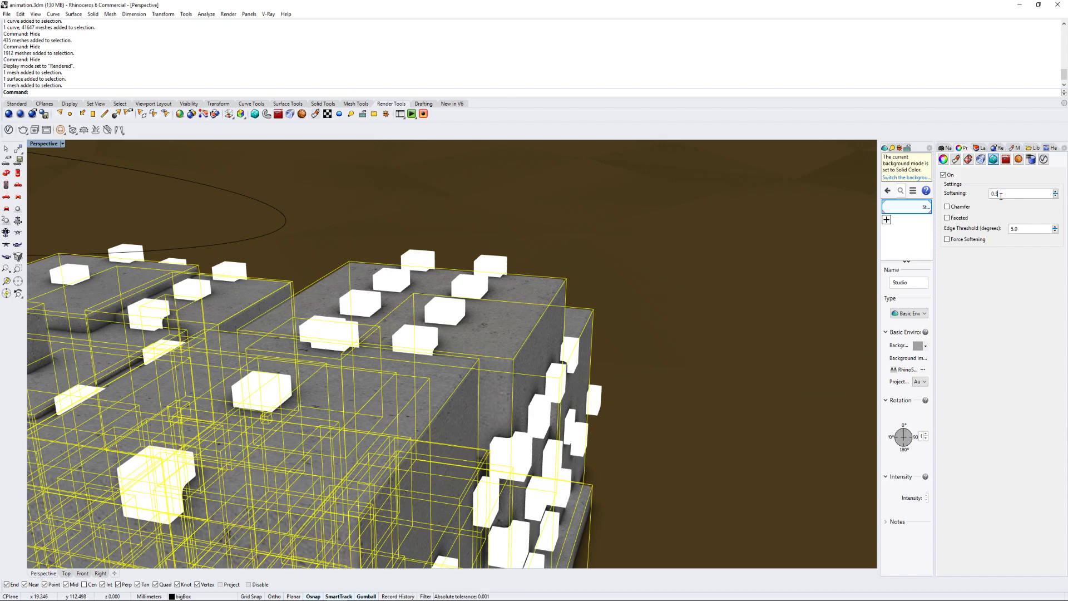
{"action": "type", "text": "2"}
{"action": "key", "text": "Return"}
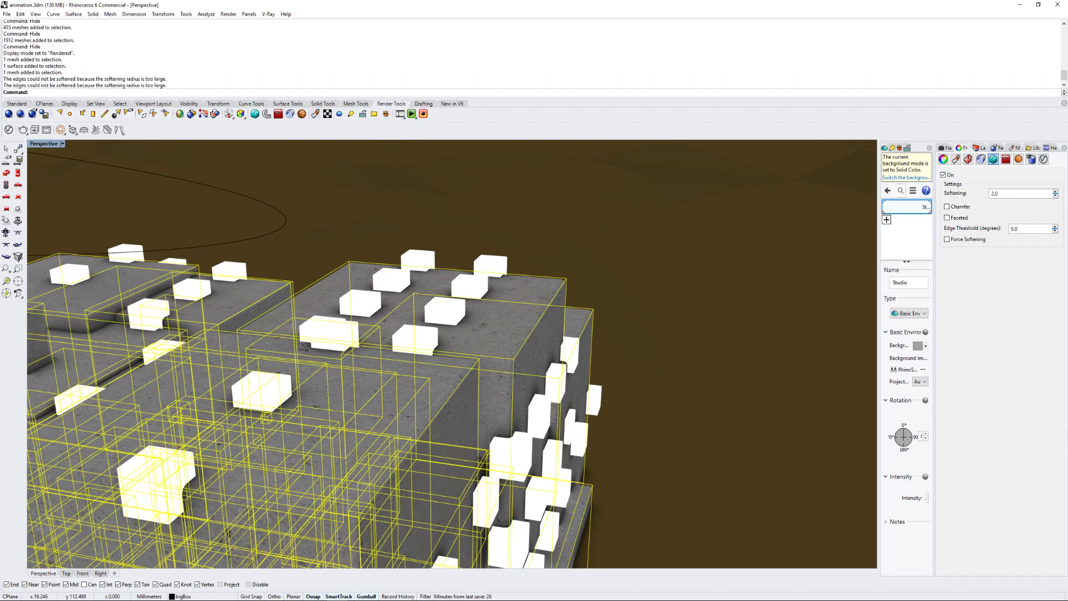
{"action": "double_click", "coordinate": [1010, 193]}
{"action": "type", "text": "1"}
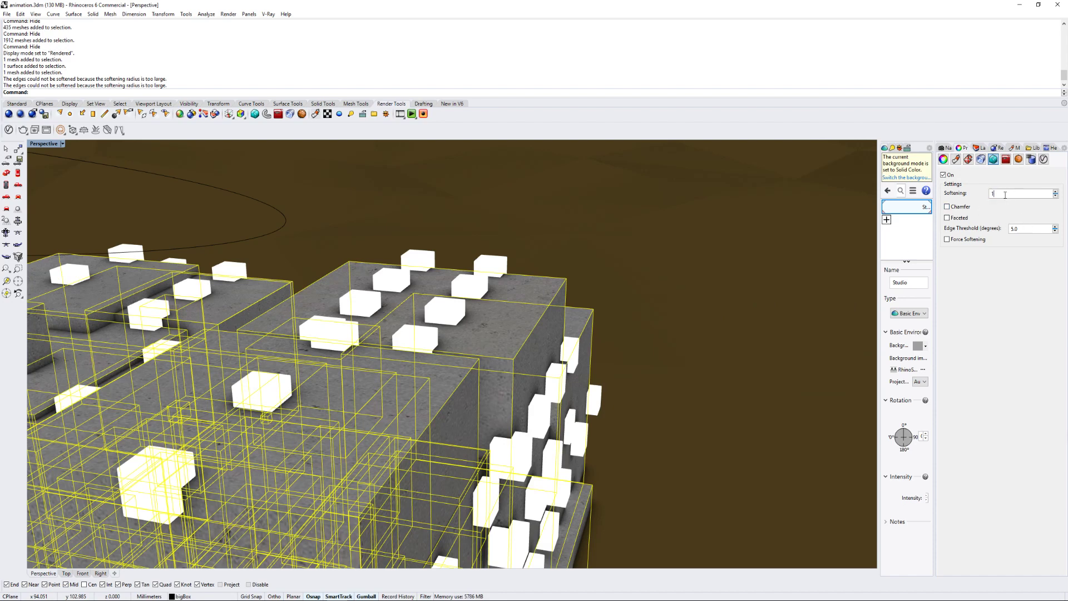
{"action": "key", "text": "Return"}
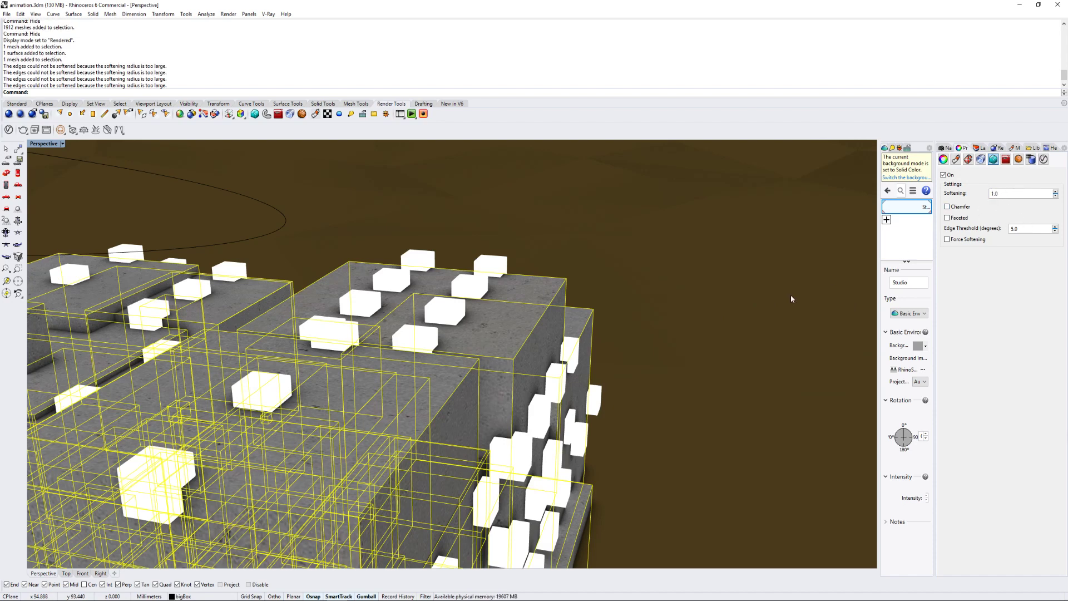
Step: Set the big-box mesh's edge softening to 0.4, deselect it and inspect the rounded concrete edges
{"action": "double_click", "coordinate": [1010, 193]}
{"action": "type", "text": "0.1"}
{"action": "left_click", "coordinate": [737, 288]}
{"action": "right_click_drag", "start_coordinate": [723, 318], "coordinate": [744, 271]}
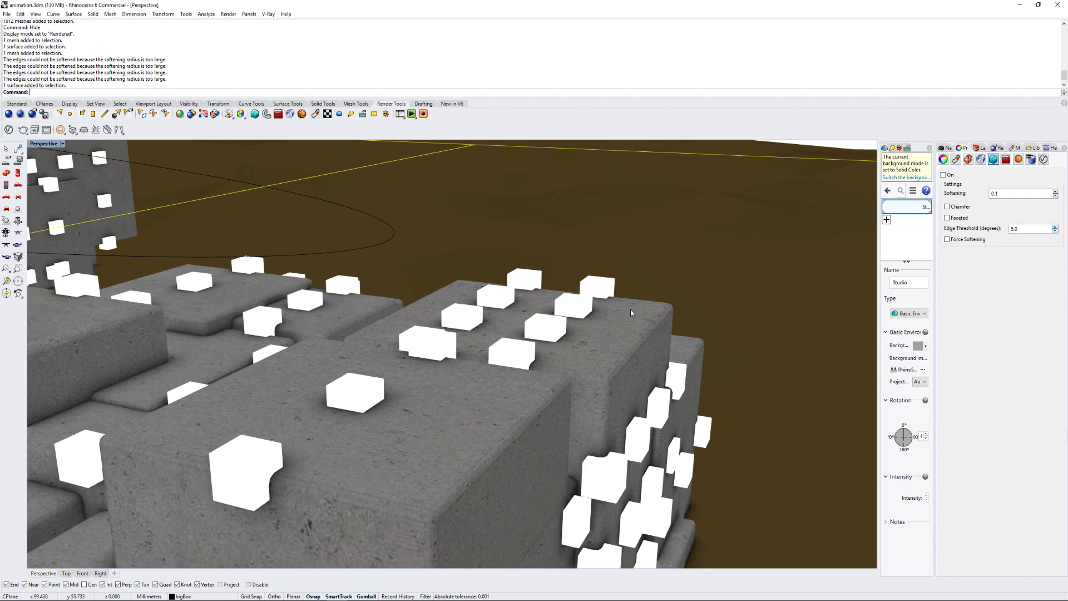
{"action": "right_click_drag", "start_coordinate": [550, 388], "coordinate": [584, 391]}
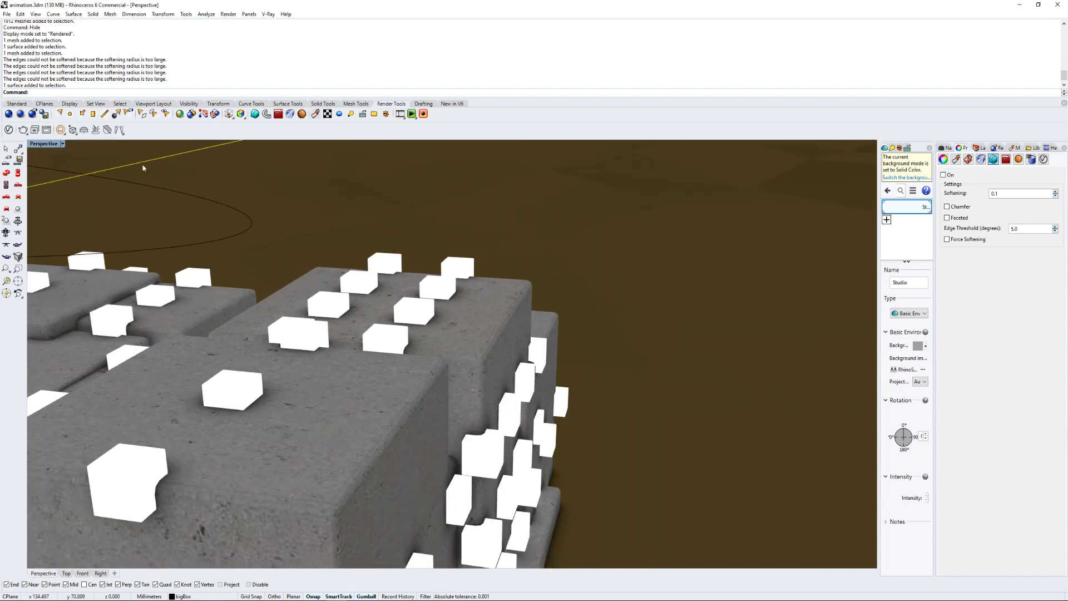
Step: Bring up the V-Ray Asset Editor's materials, expand the material library and browse its Concrete category
{"action": "left_click", "coordinate": [8, 131]}
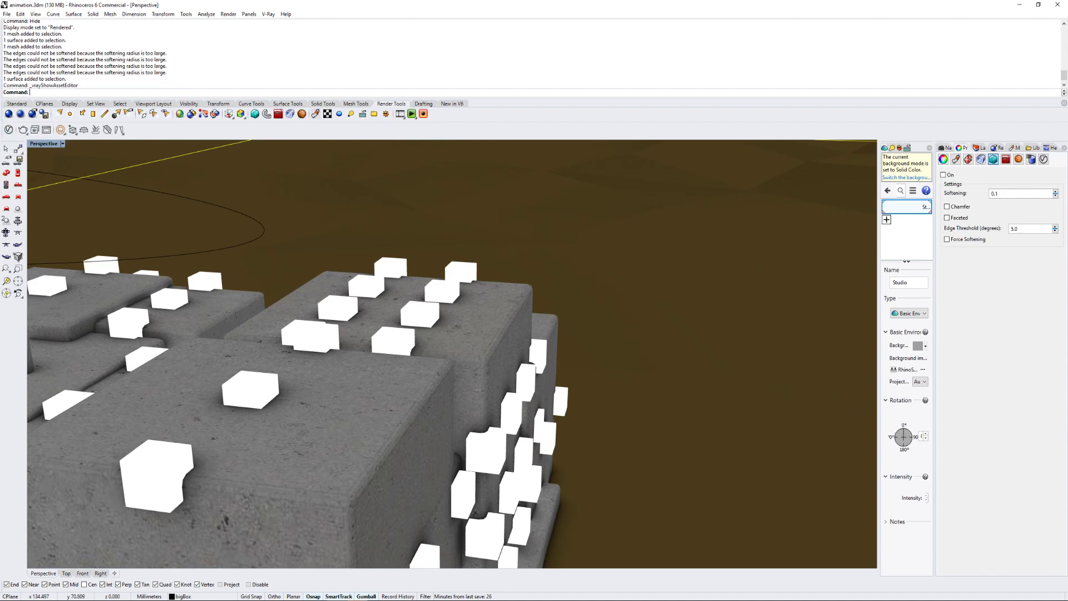
{"action": "left_click", "coordinate": [514, 147]}
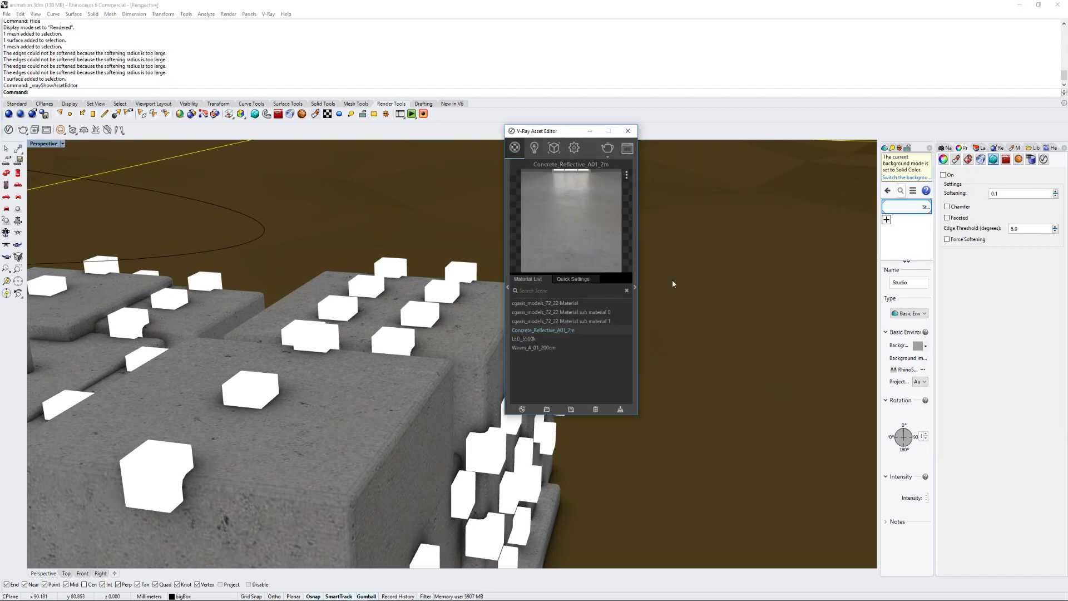
{"action": "left_click", "coordinate": [506, 286]}
{"action": "left_click_drag", "start_coordinate": [524, 133], "coordinate": [613, 128]}
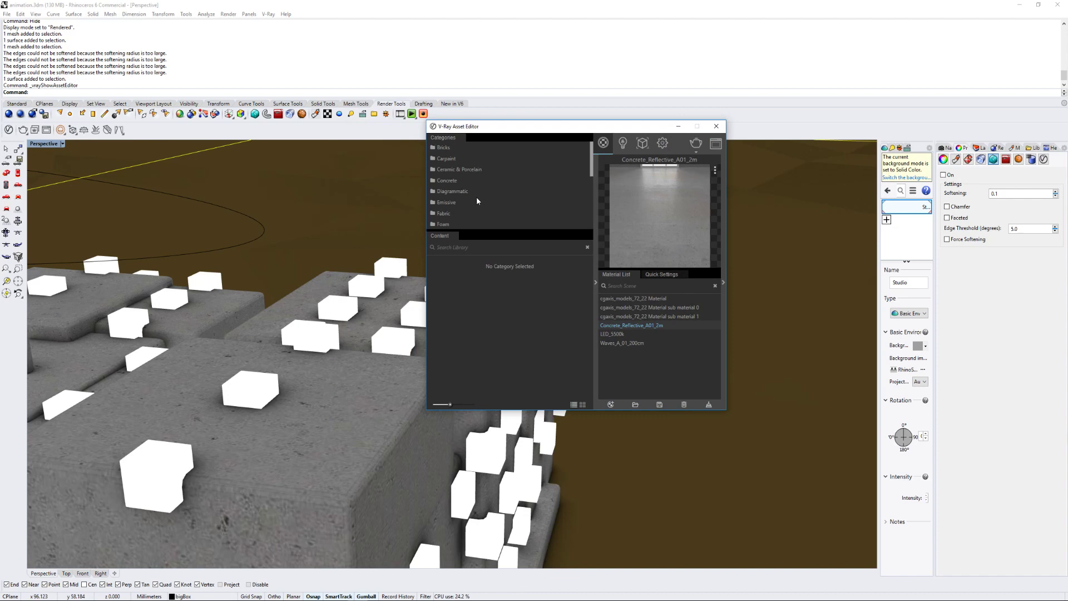
{"action": "left_click", "coordinate": [490, 186]}
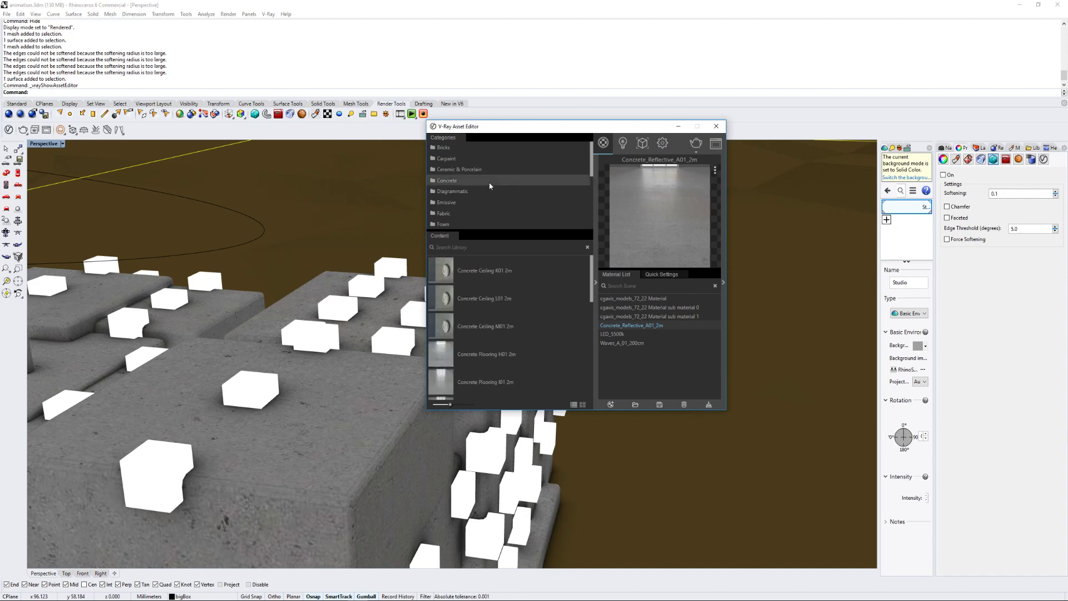
{"action": "scroll", "coordinate": [523, 292], "scroll_direction": "down", "scroll_amount": 3}
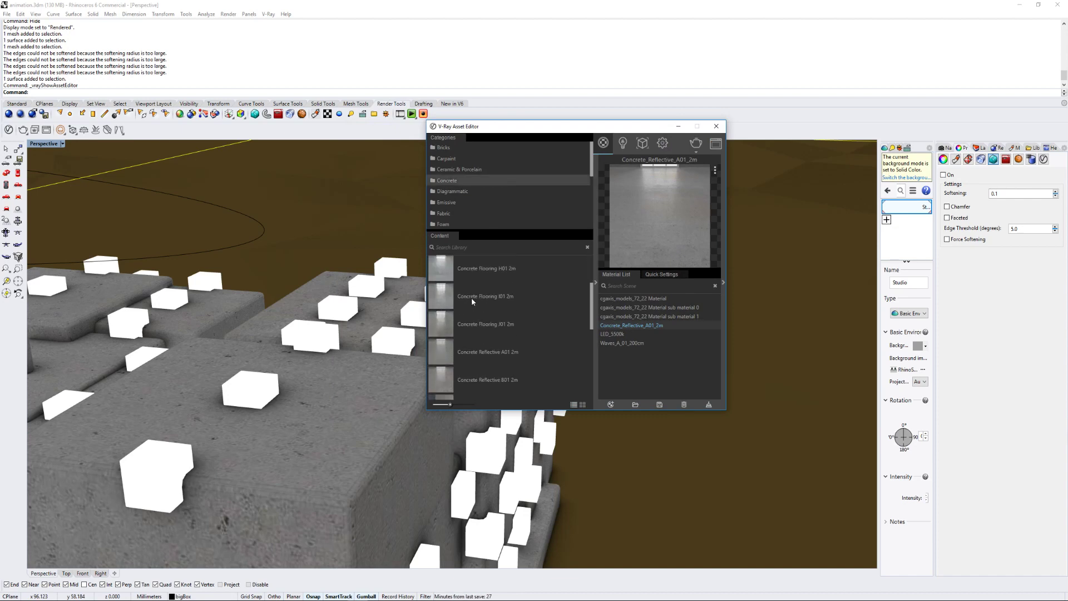
Step: Add the Concrete Flooring I01 2m library material to the scene and bring up its layer assignment choices, including bigBox
{"action": "right_click", "coordinate": [661, 325]}
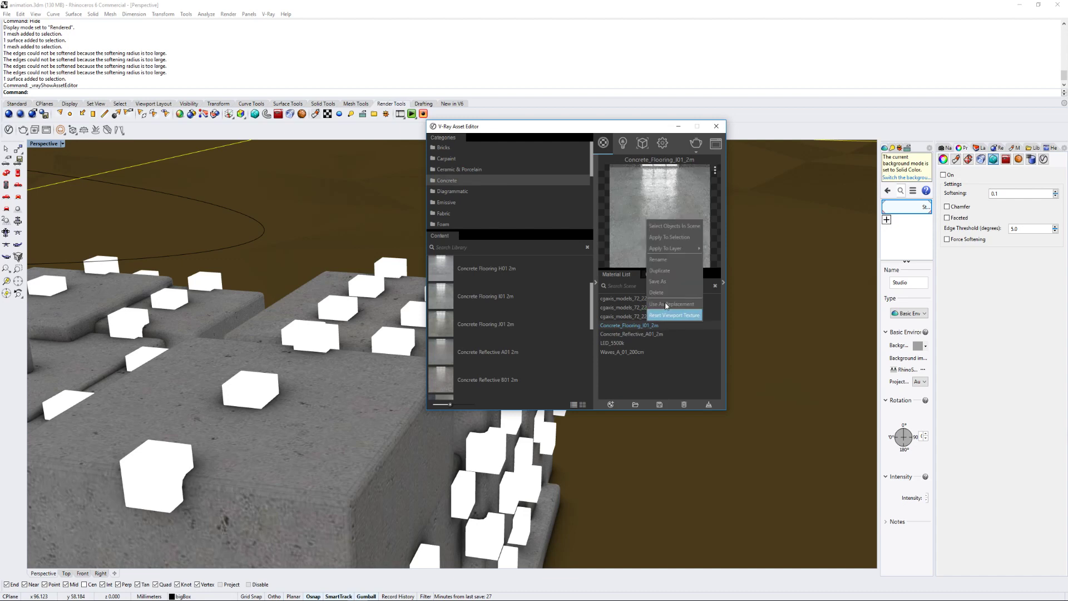
{"action": "mouse_move", "coordinate": [678, 250]}
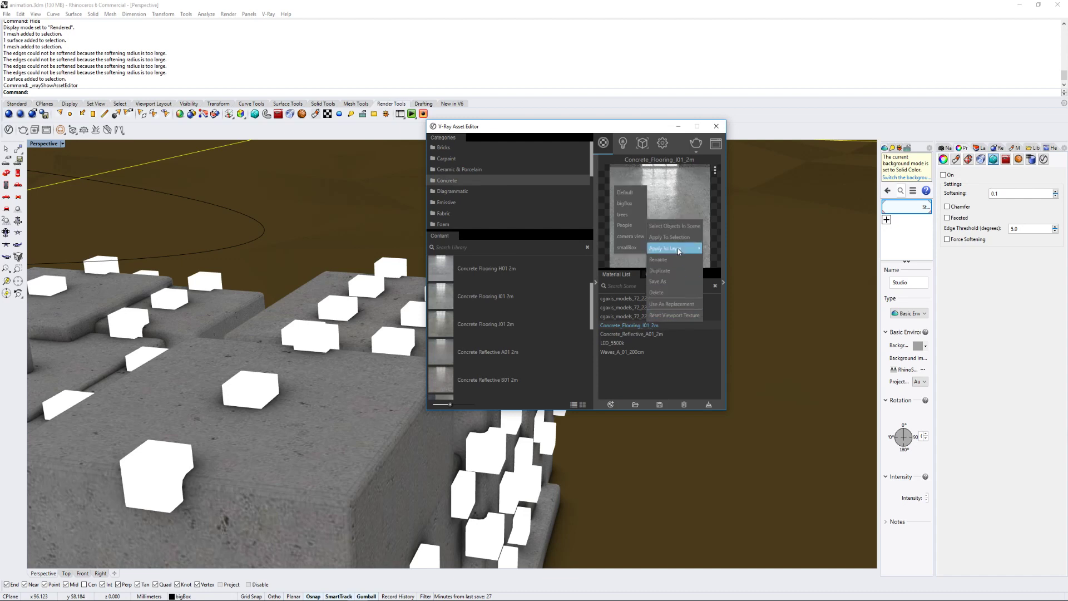
{"action": "left_click", "coordinate": [637, 205]}
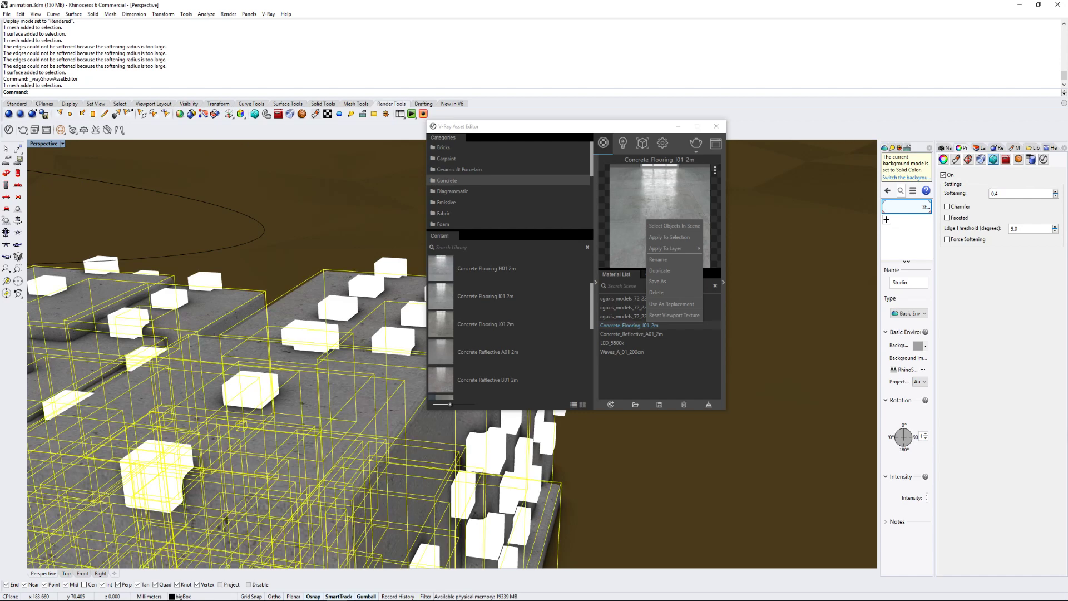
{"action": "left_click", "coordinate": [627, 364]}
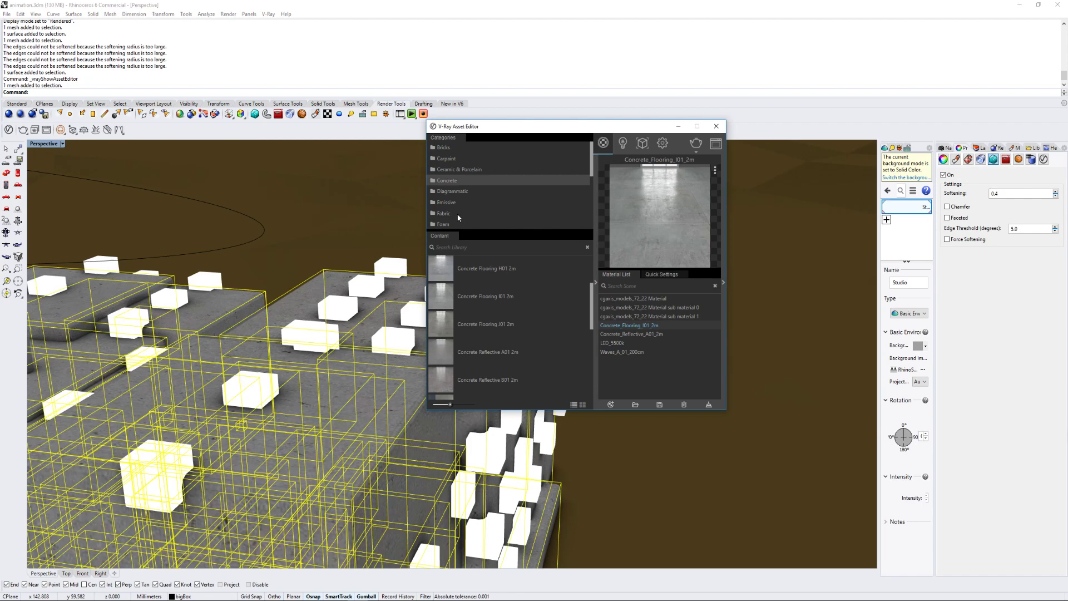
Step: Browse the library's Emissive category for LED materials and select two of the white small boxes on the concrete
{"action": "scroll", "coordinate": [462, 192], "scroll_direction": "down", "scroll_amount": 2}
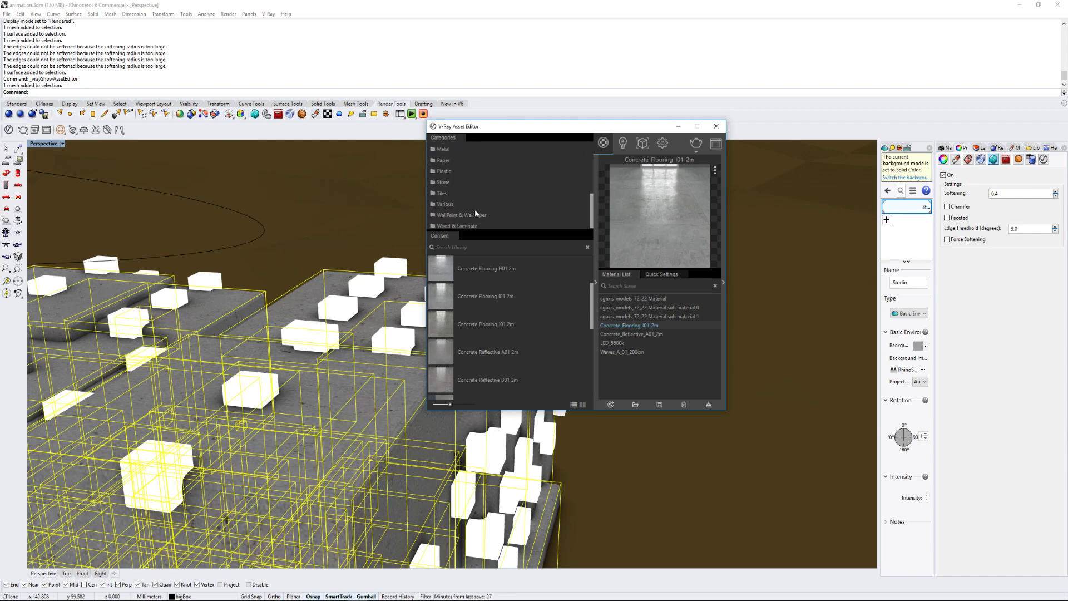
{"action": "scroll", "coordinate": [476, 206], "scroll_direction": "up", "scroll_amount": 2}
{"action": "left_click", "coordinate": [464, 202]}
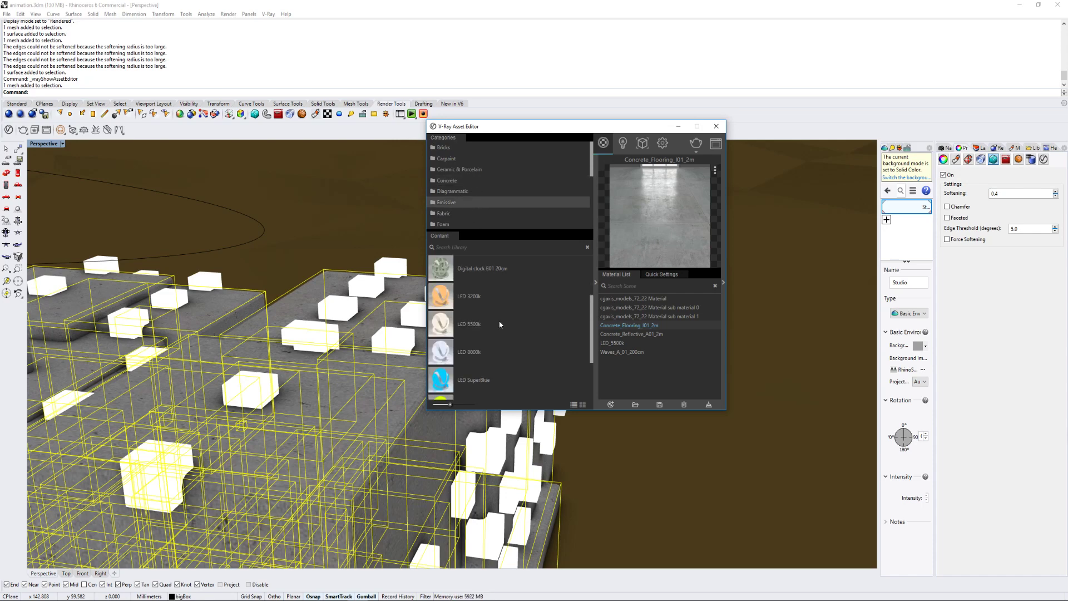
{"action": "left_click", "coordinate": [392, 301]}
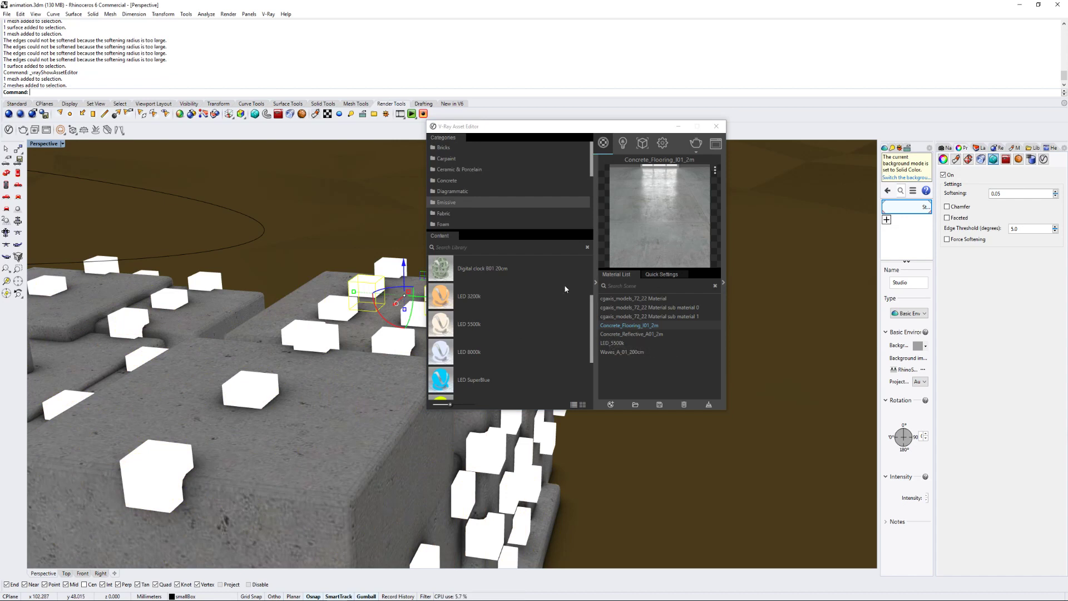
Step: Enable animation in the V-Ray render settings, expand the render output and image saving options, and check the save location
{"action": "left_click", "coordinate": [662, 144]}
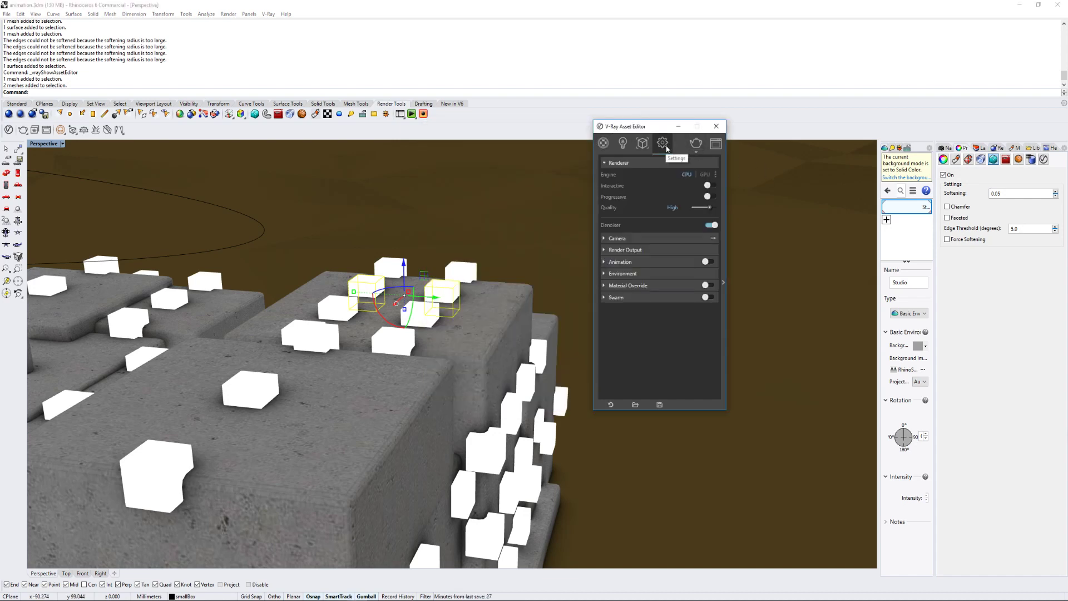
{"action": "left_click", "coordinate": [630, 262]}
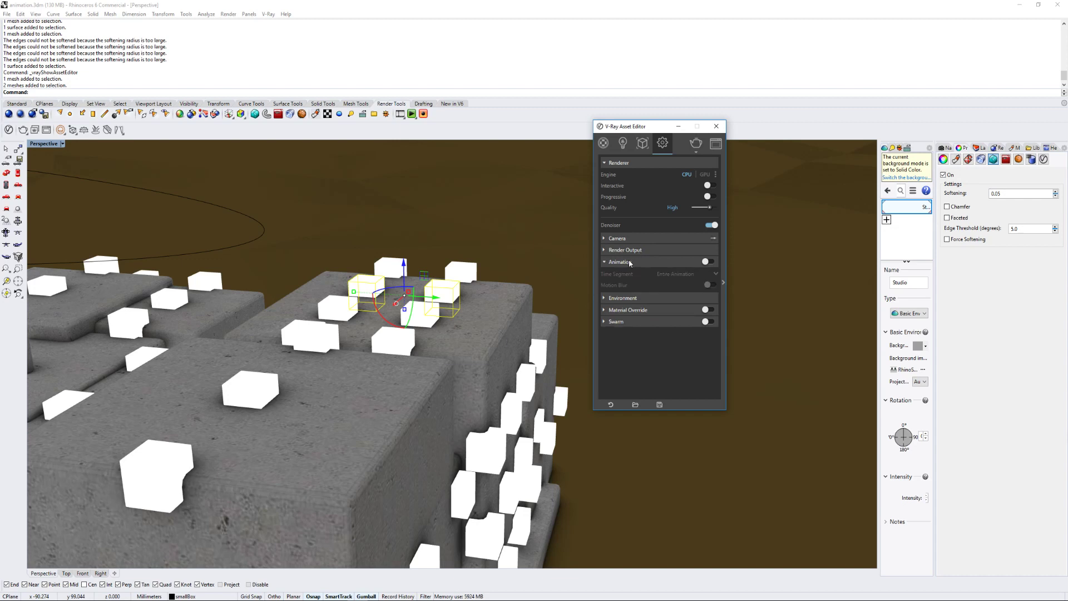
{"action": "left_click", "coordinate": [706, 261]}
{"action": "left_click", "coordinate": [675, 249]}
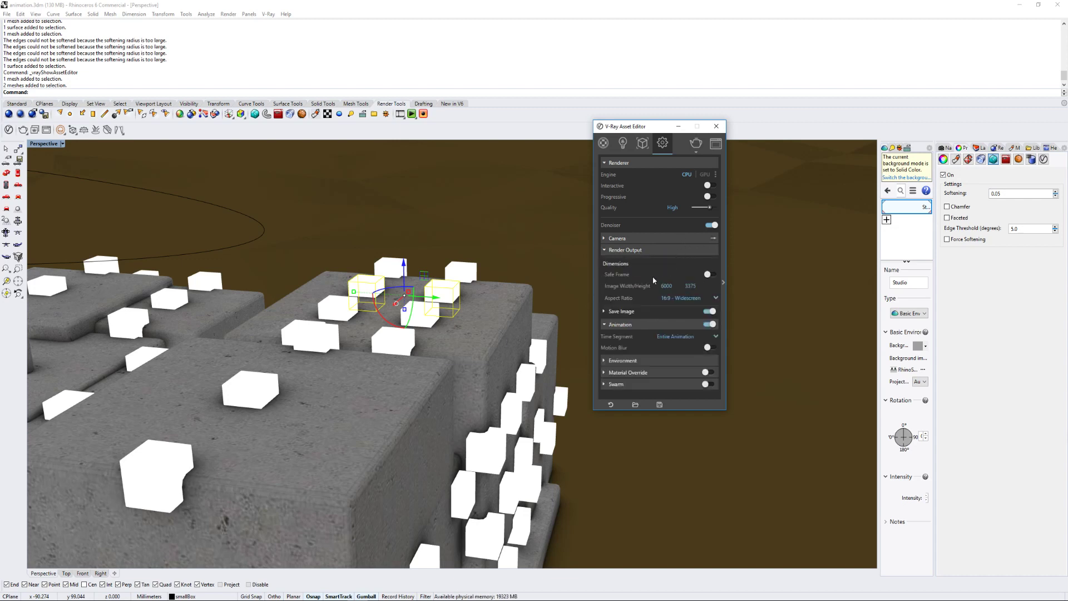
{"action": "left_click", "coordinate": [621, 311]}
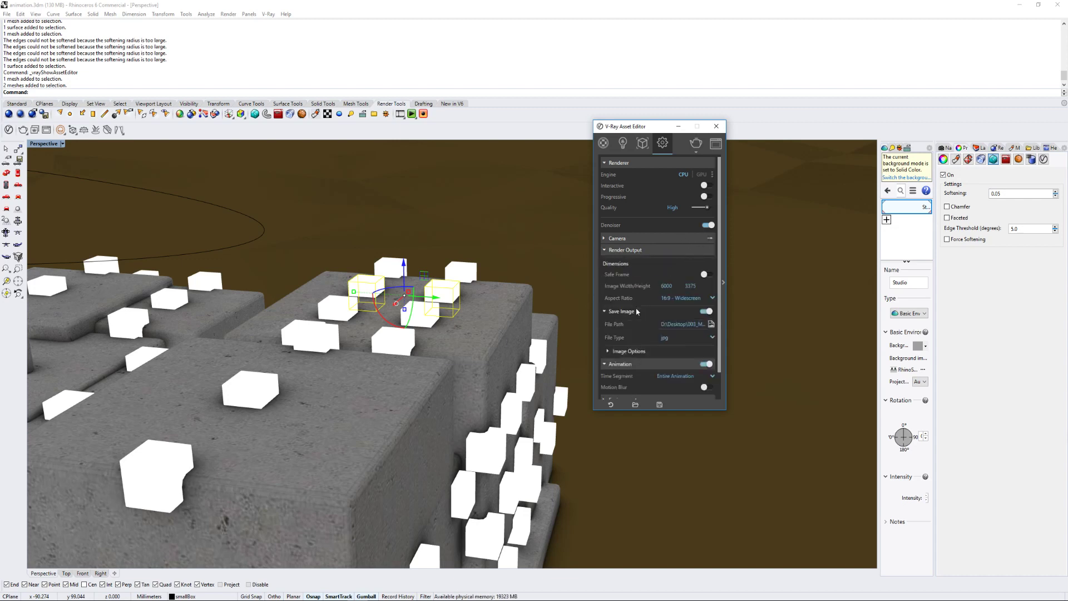
{"action": "left_click", "coordinate": [710, 324]}
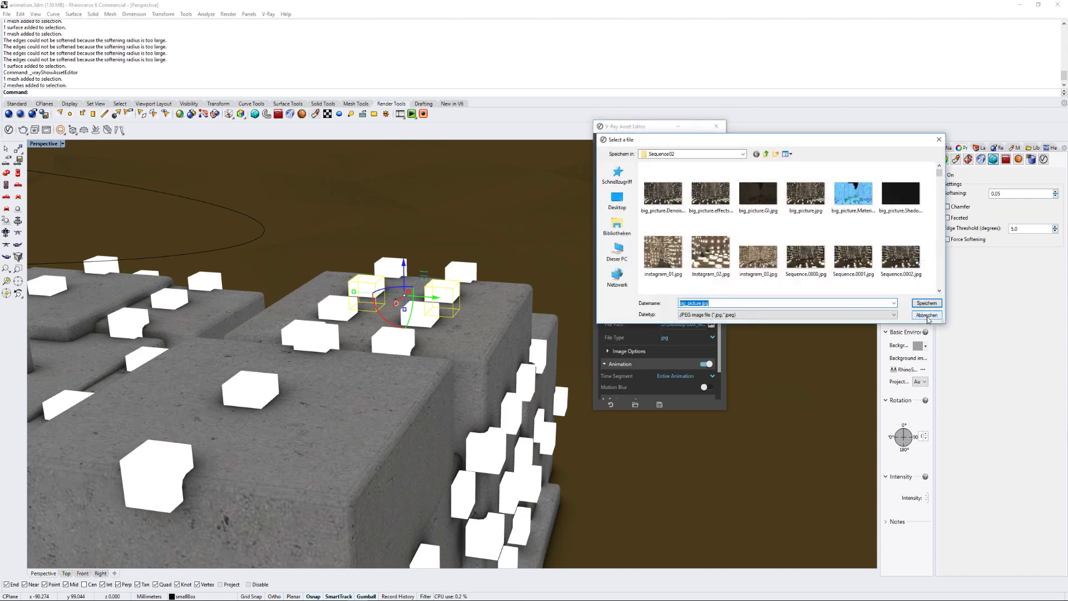
{"action": "left_click", "coordinate": [927, 317]}
Step: Switch to the Sequence02 folder in File Explorer, open instagram_03.jpg and enlarge the photo viewer
{"action": "key", "text": "alt+Tab"}
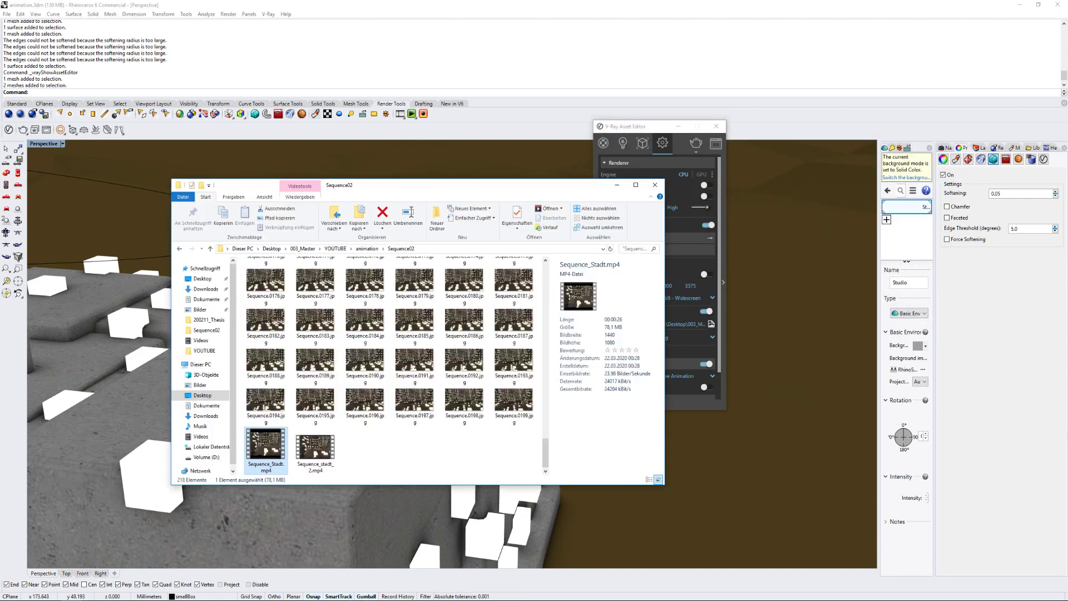
{"action": "scroll", "coordinate": [408, 387], "scroll_direction": "up", "scroll_amount": 15}
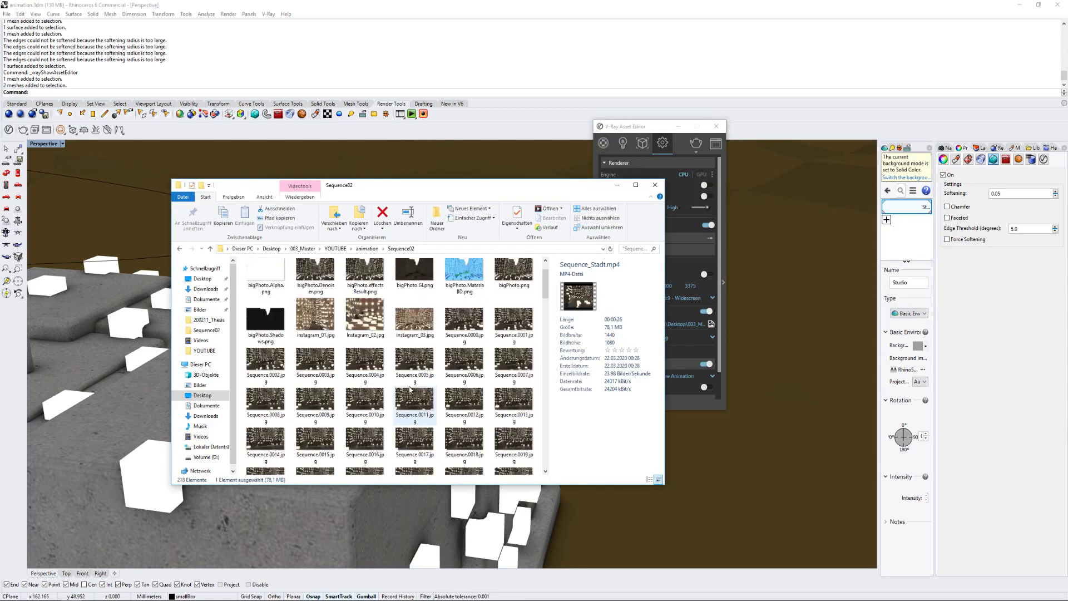
{"action": "left_click", "coordinate": [408, 314]}
{"action": "left_click_drag", "start_coordinate": [1067, 217], "coordinate": [376, 29]}
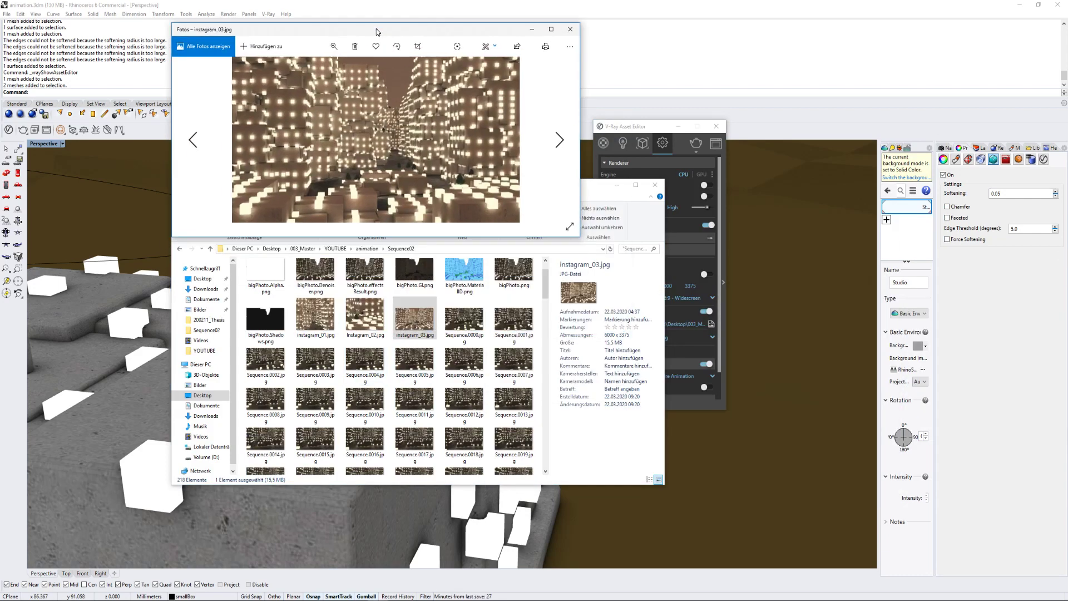
{"action": "left_click_drag", "start_coordinate": [579, 235], "coordinate": [801, 385]}
Step: Step through the rendered animation frames up to Sequence.0029.jpg to examine the camera movement
{"action": "key", "text": "Right"}
{"action": "key", "text": "Right"}
{"action": "key", "text": "Right"}
{"action": "key", "text": "Right"}
{"action": "key", "text": "Right"}
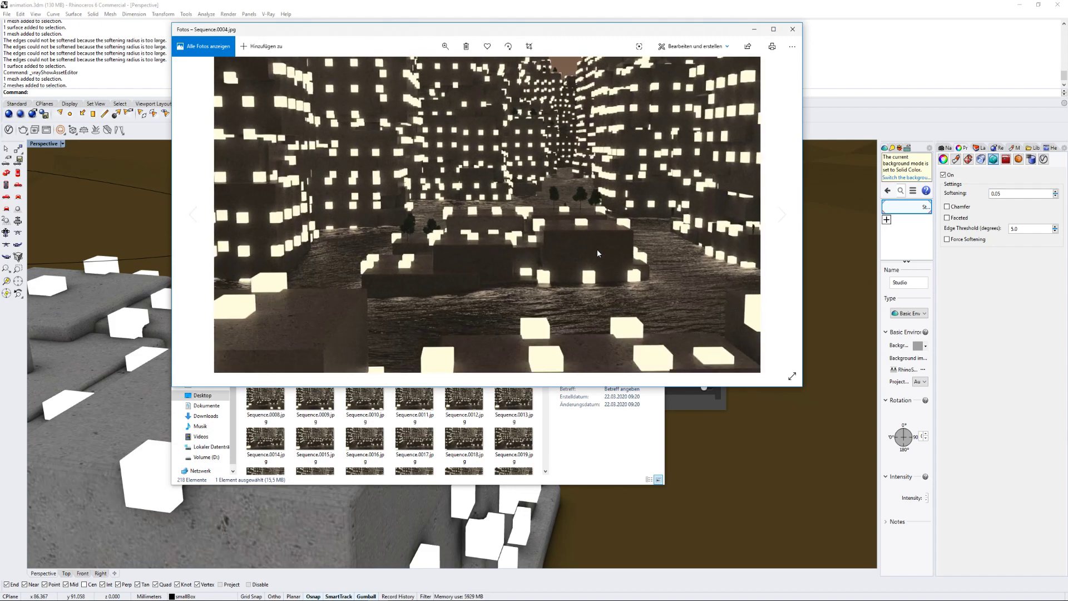
{"action": "left_click", "coordinate": [780, 215]}
{"action": "left_click", "coordinate": [780, 216]}
{"action": "left_click", "coordinate": [781, 215]}
{"action": "left_click", "coordinate": [781, 216]}
{"action": "left_click", "coordinate": [781, 215]}
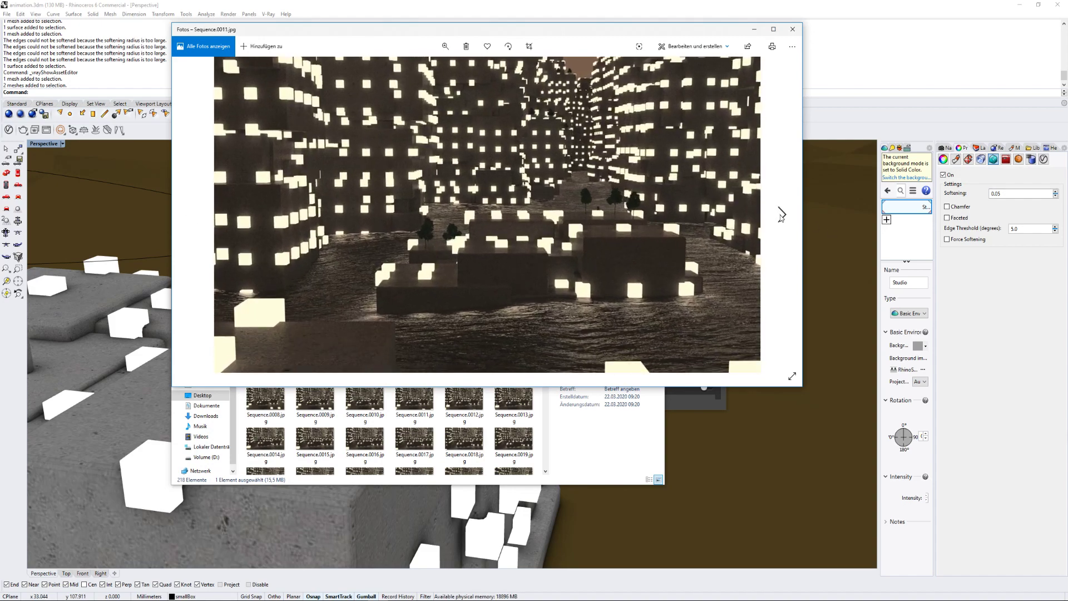
{"action": "left_click", "coordinate": [780, 216]}
{"action": "left_click", "coordinate": [780, 217]}
{"action": "left_click", "coordinate": [781, 218]}
{"action": "left_click", "coordinate": [781, 218]}
{"action": "left_click", "coordinate": [780, 218]}
{"action": "left_click", "coordinate": [781, 217]}
{"action": "left_click", "coordinate": [781, 218]}
{"action": "left_click", "coordinate": [780, 217]}
{"action": "left_click", "coordinate": [781, 218]}
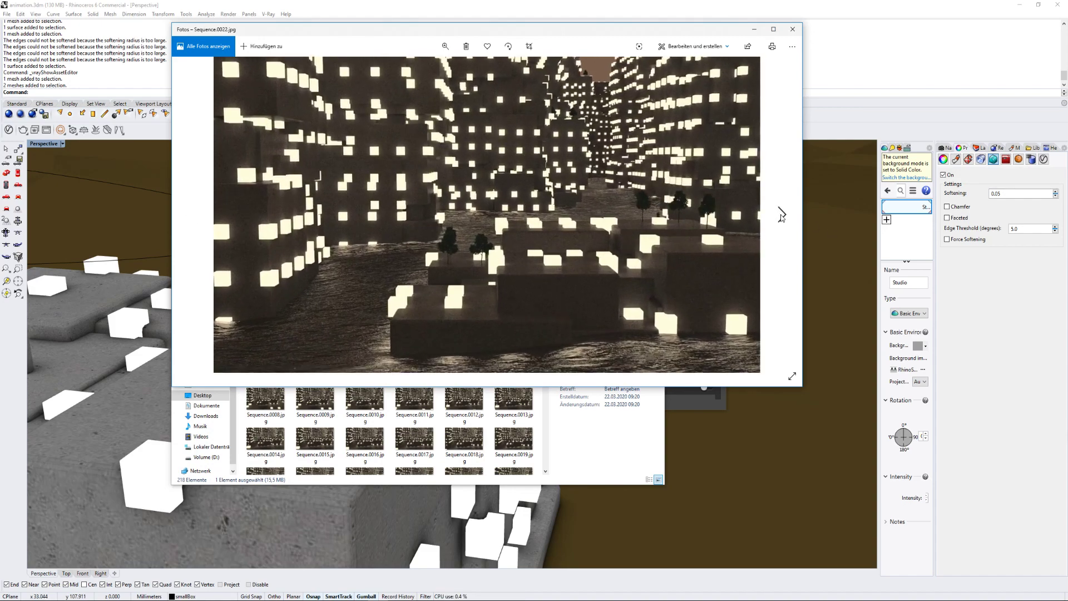
{"action": "left_click", "coordinate": [781, 217]}
{"action": "left_click", "coordinate": [781, 218]}
{"action": "left_click", "coordinate": [780, 218]}
{"action": "left_click", "coordinate": [781, 217]}
{"action": "left_click", "coordinate": [781, 218]}
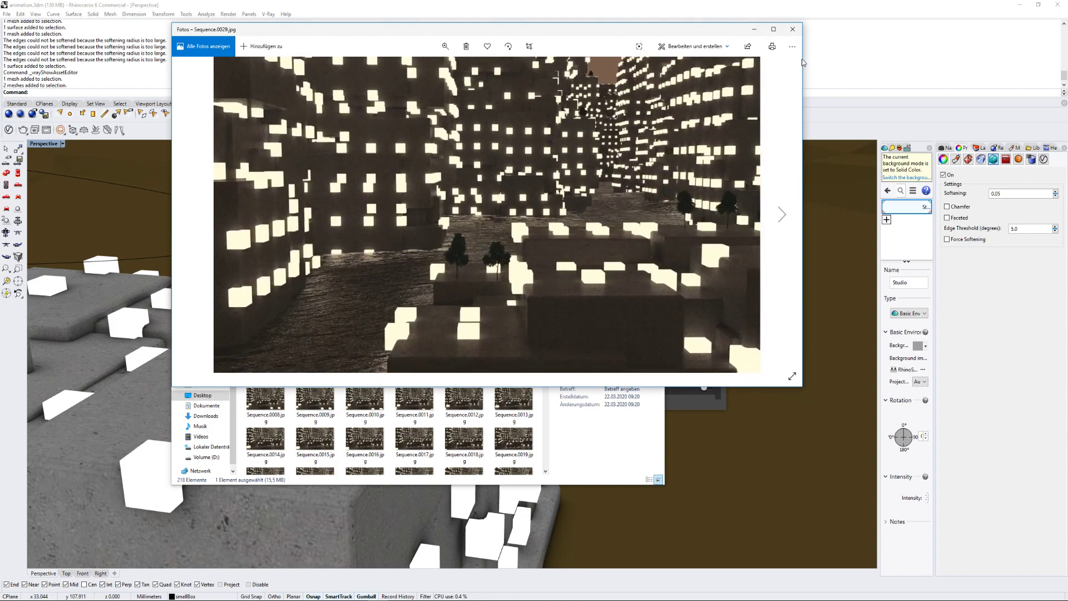
Step: Close the photo viewer, look through the remaining frames down to the sequence videos, and return to the Rhino viewport
{"action": "left_click", "coordinate": [792, 30]}
{"action": "scroll", "coordinate": [461, 412], "scroll_direction": "down", "scroll_amount": 7}
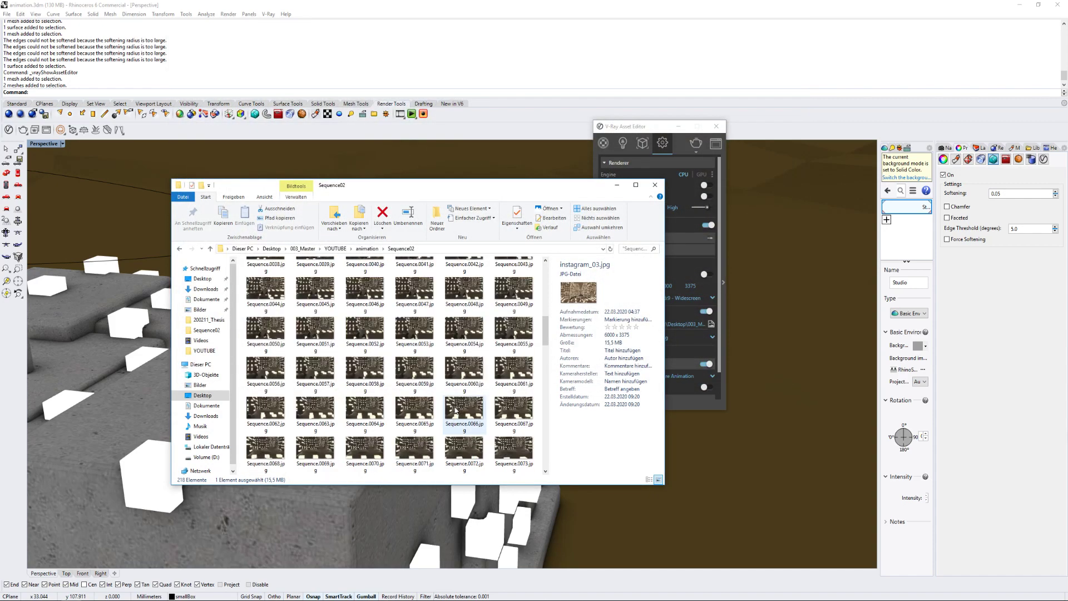
{"action": "scroll", "coordinate": [455, 410], "scroll_direction": "down", "scroll_amount": 15}
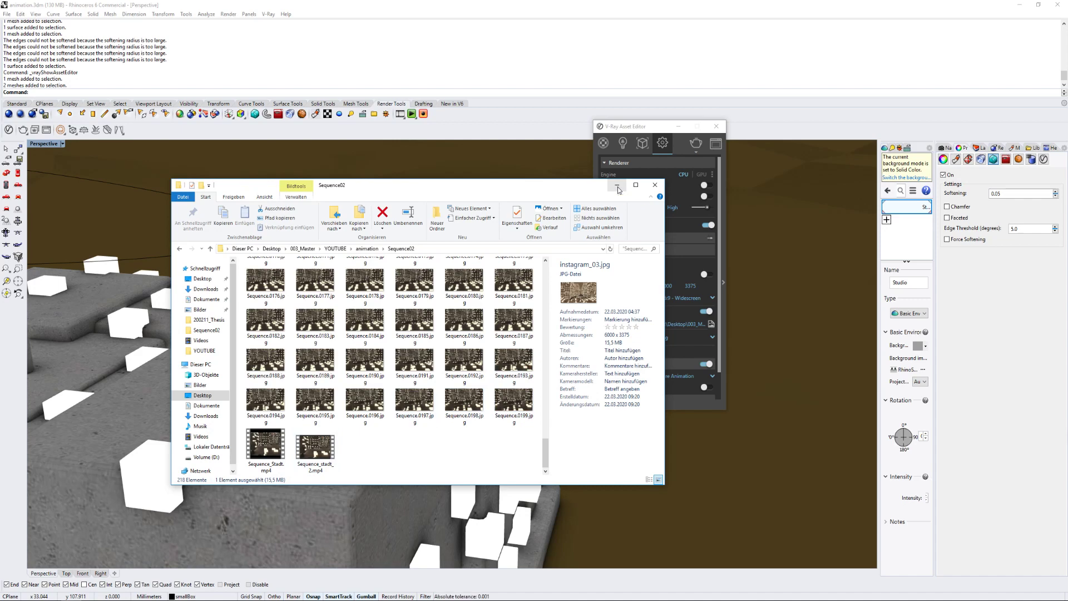
{"action": "left_click", "coordinate": [617, 189]}
{"action": "right_click_drag", "start_coordinate": [451, 339], "coordinate": [523, 374]}
{"action": "scroll", "coordinate": [522, 377], "scroll_direction": "down", "scroll_amount": 8}
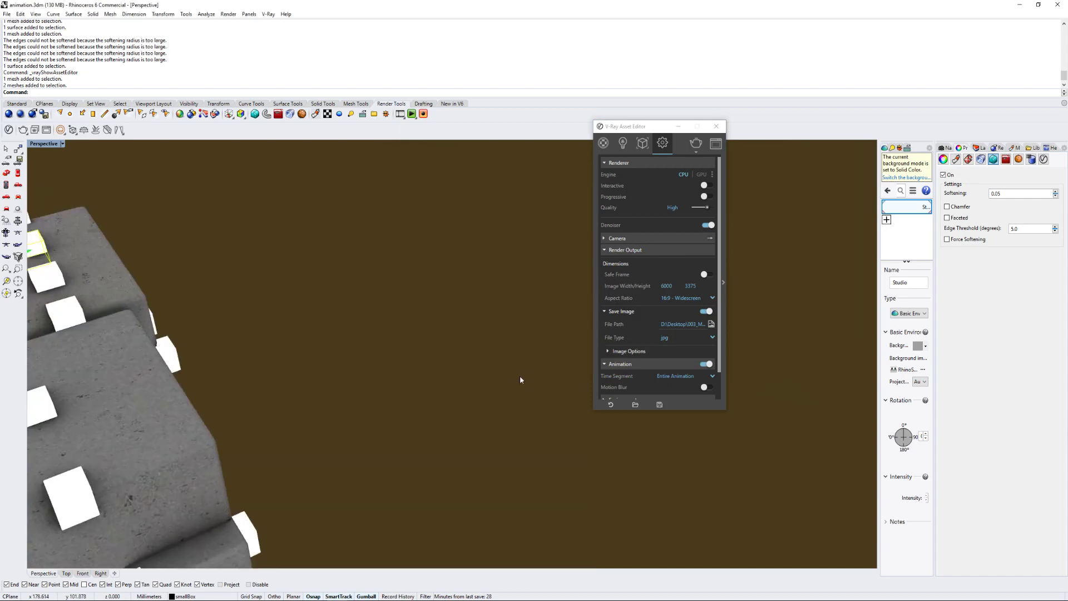
Step: Bring up the layer list, select the human figure among the block towers and zoom to it
{"action": "scroll", "coordinate": [520, 379], "scroll_direction": "down", "scroll_amount": 5}
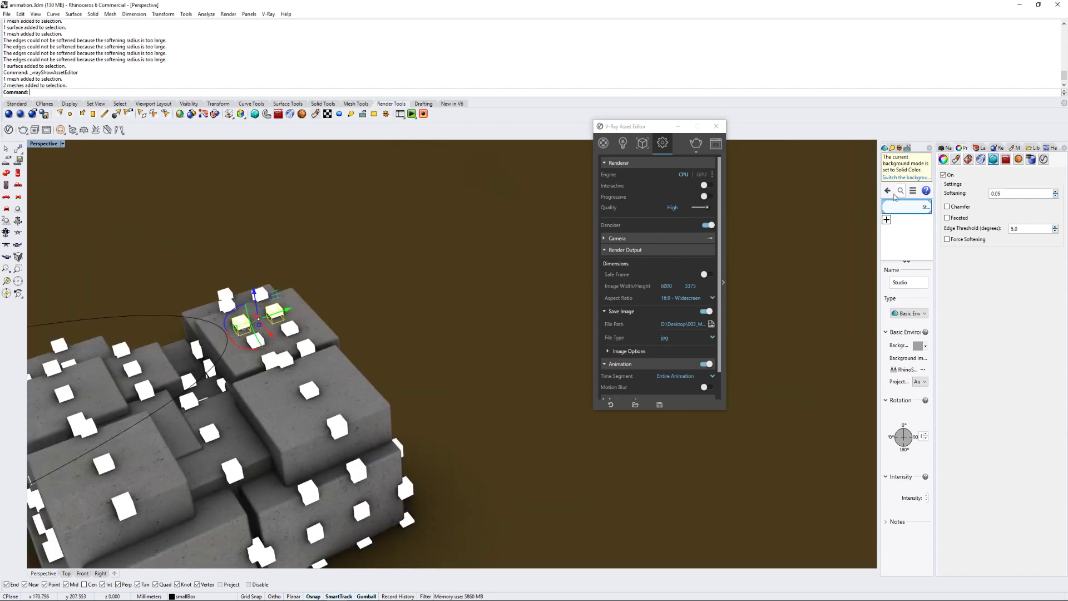
{"action": "left_click", "coordinate": [979, 148]}
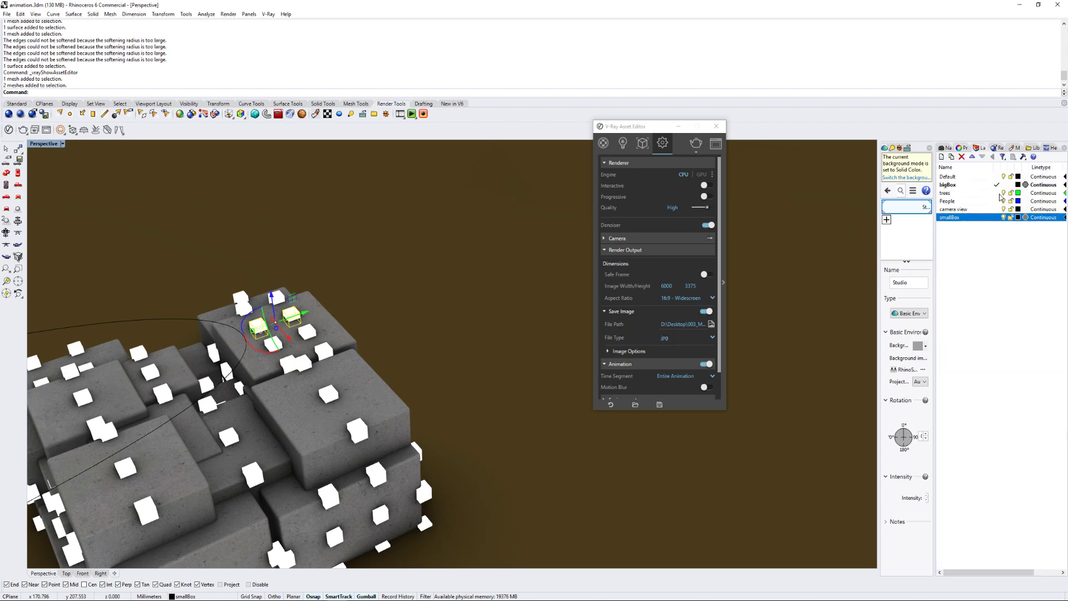
{"action": "scroll", "coordinate": [529, 380], "scroll_direction": "down", "scroll_amount": 5}
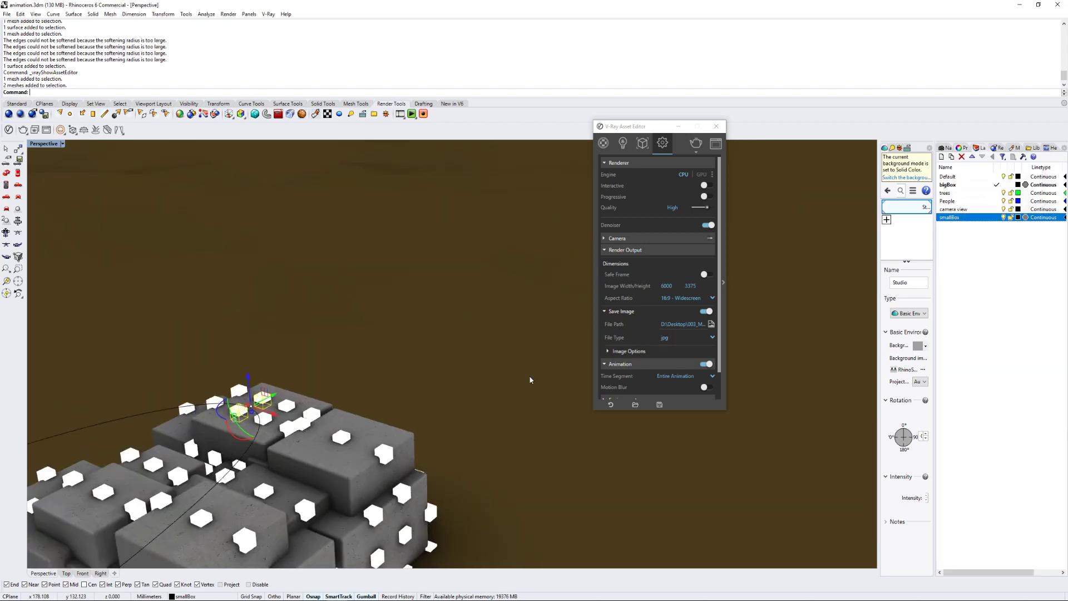
{"action": "scroll", "coordinate": [530, 380], "scroll_direction": "down", "scroll_amount": 6}
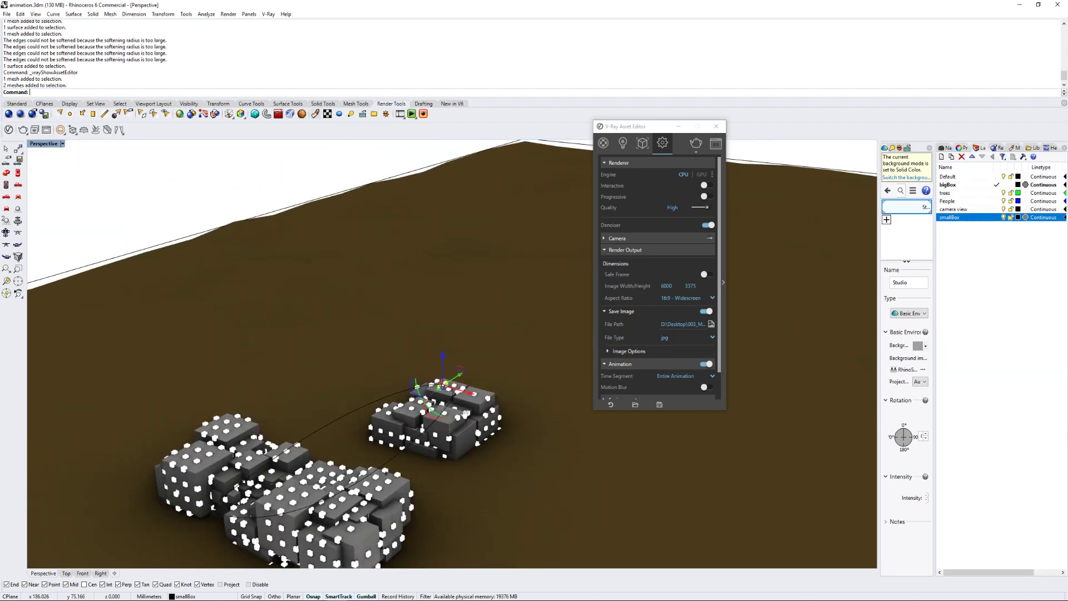
{"action": "left_click", "coordinate": [409, 430]}
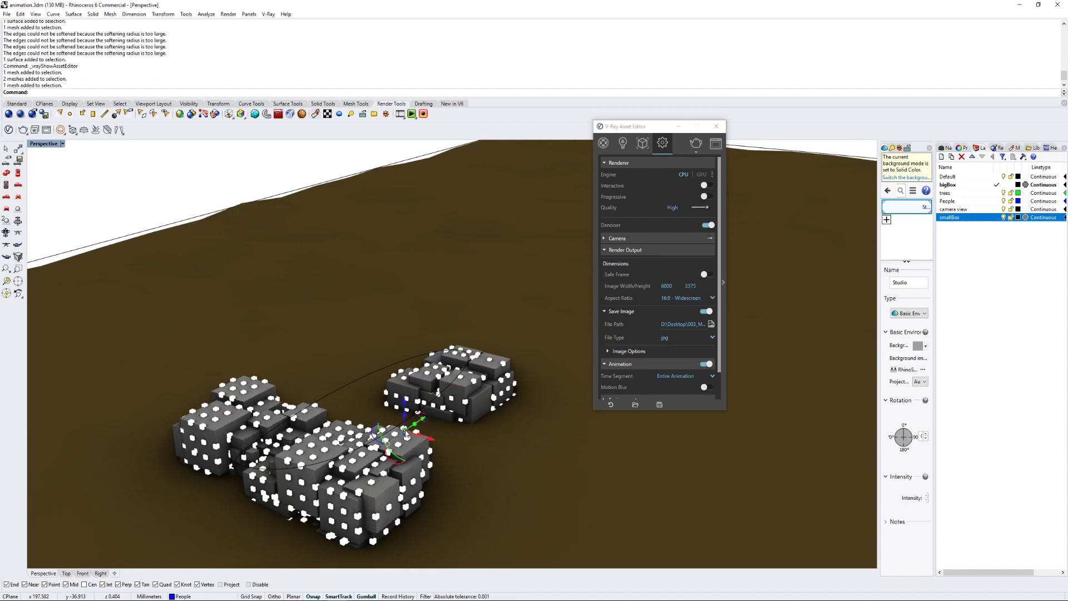
{"action": "left_click", "coordinate": [17, 104]}
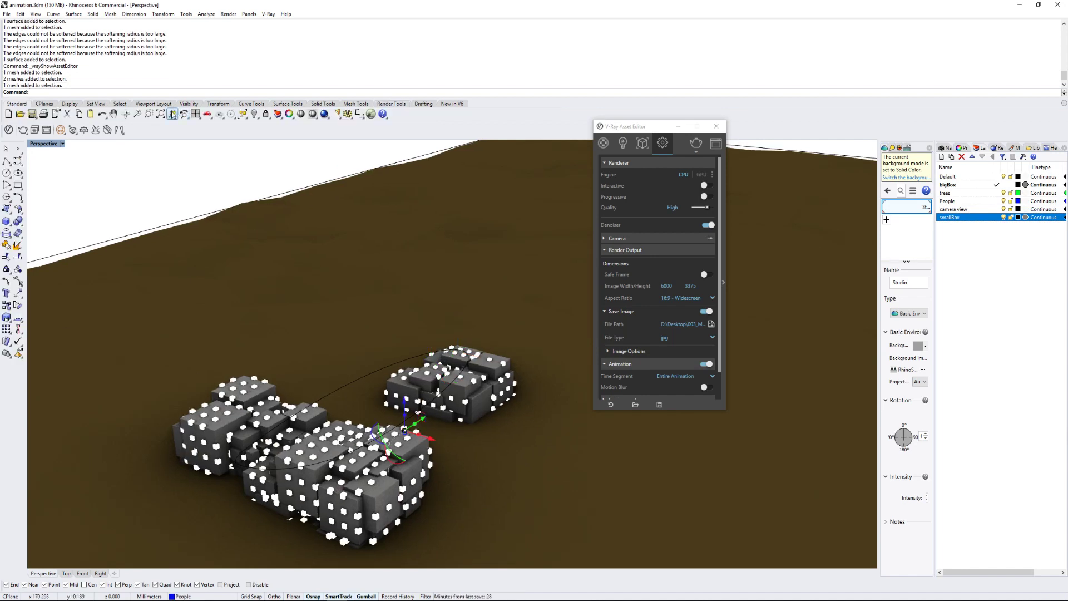
{"action": "left_click", "coordinate": [173, 114]}
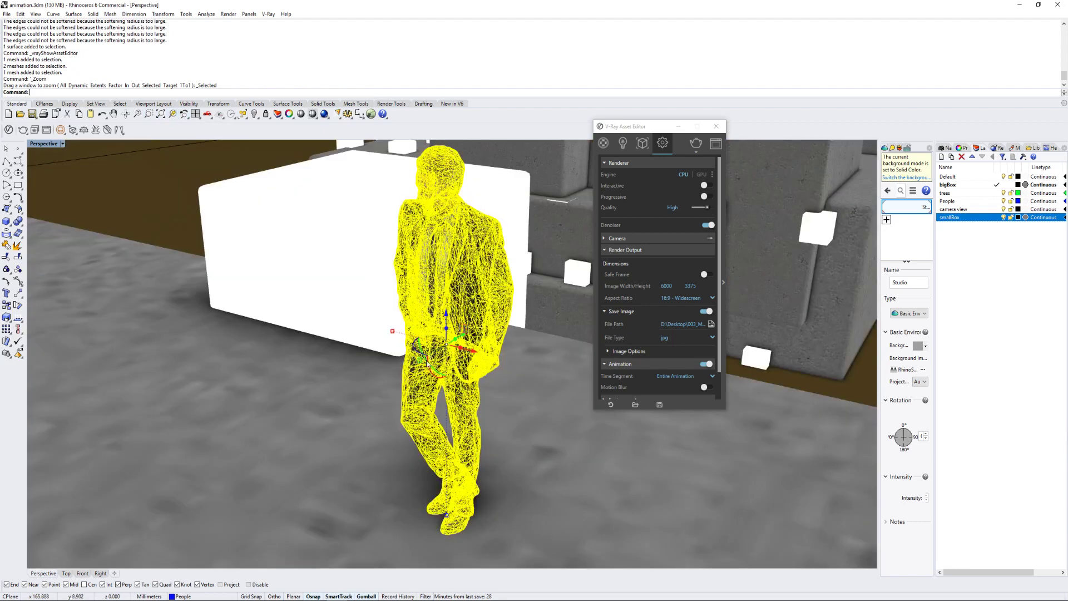
Step: Deselect the human figure and examine it on the concrete block from several angles
{"action": "left_click", "coordinate": [263, 423]}
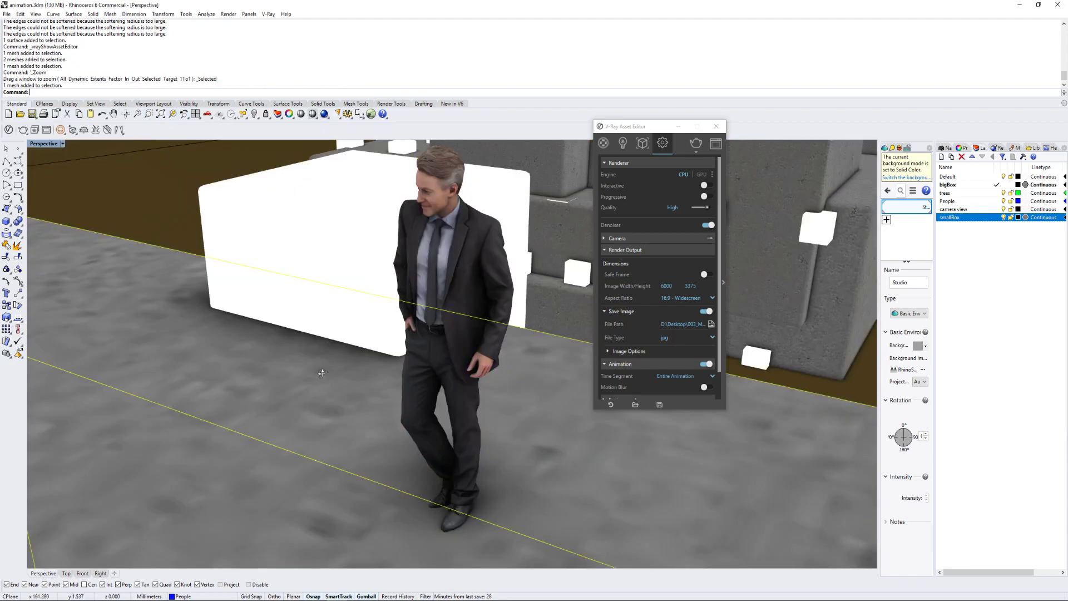
{"action": "right_click_drag", "start_coordinate": [322, 371], "coordinate": [351, 322]}
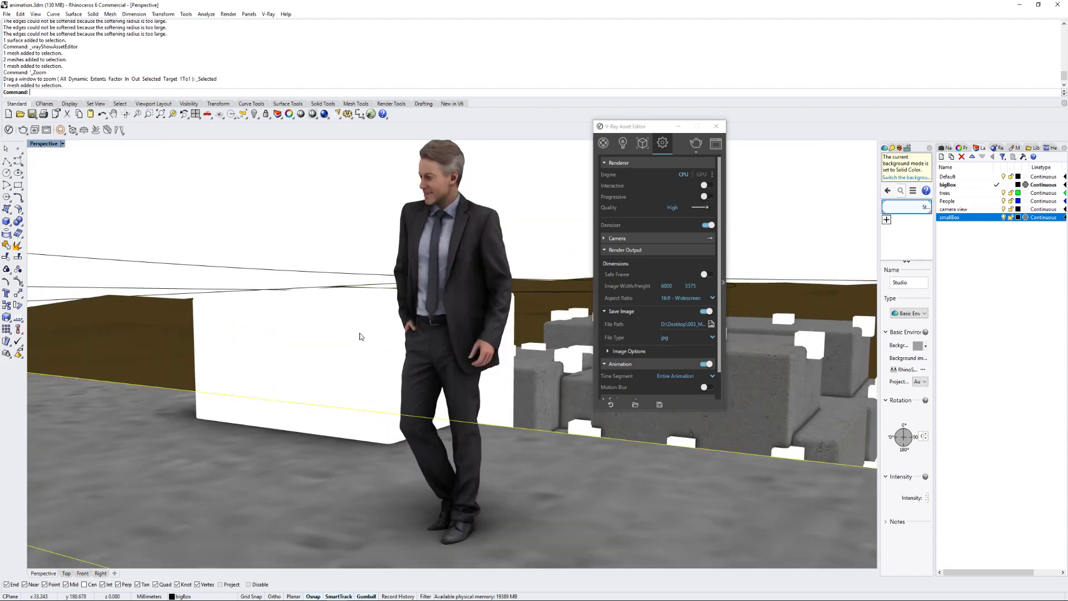
{"action": "right_click_drag", "start_coordinate": [443, 322], "coordinate": [455, 302]}
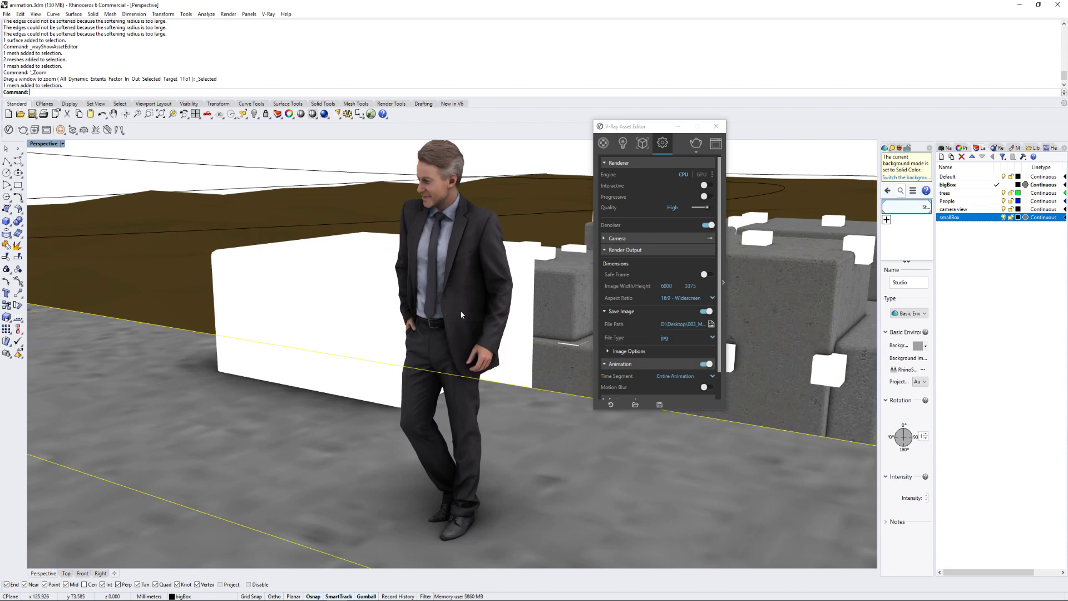
{"action": "right_click_drag", "start_coordinate": [467, 314], "coordinate": [430, 339]}
{"action": "scroll", "coordinate": [429, 340], "scroll_direction": "down", "scroll_amount": 1}
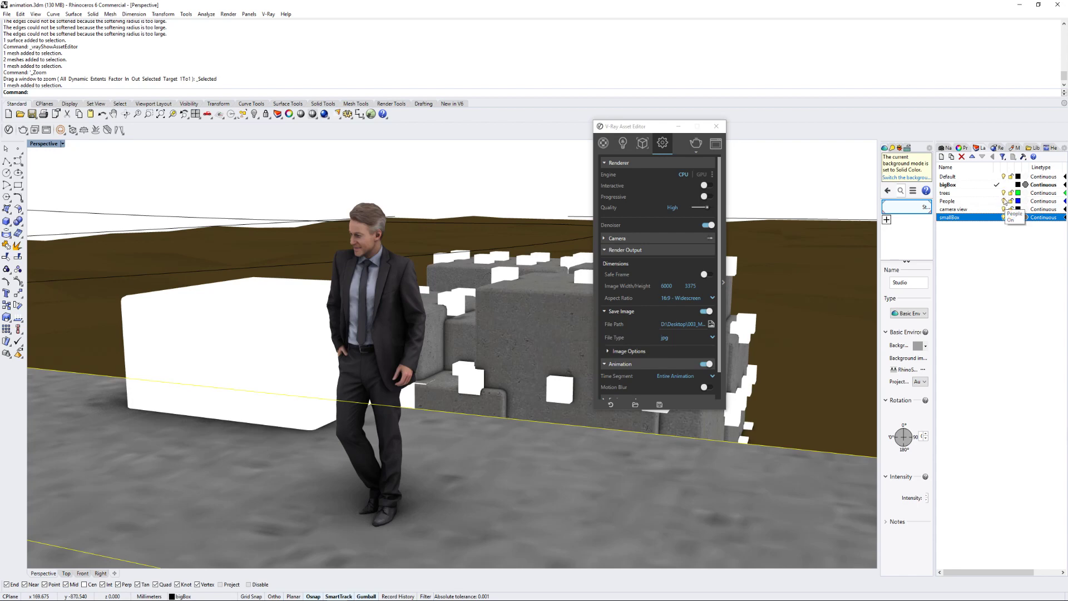
{"action": "right_click_drag", "start_coordinate": [460, 376], "coordinate": [460, 377]}
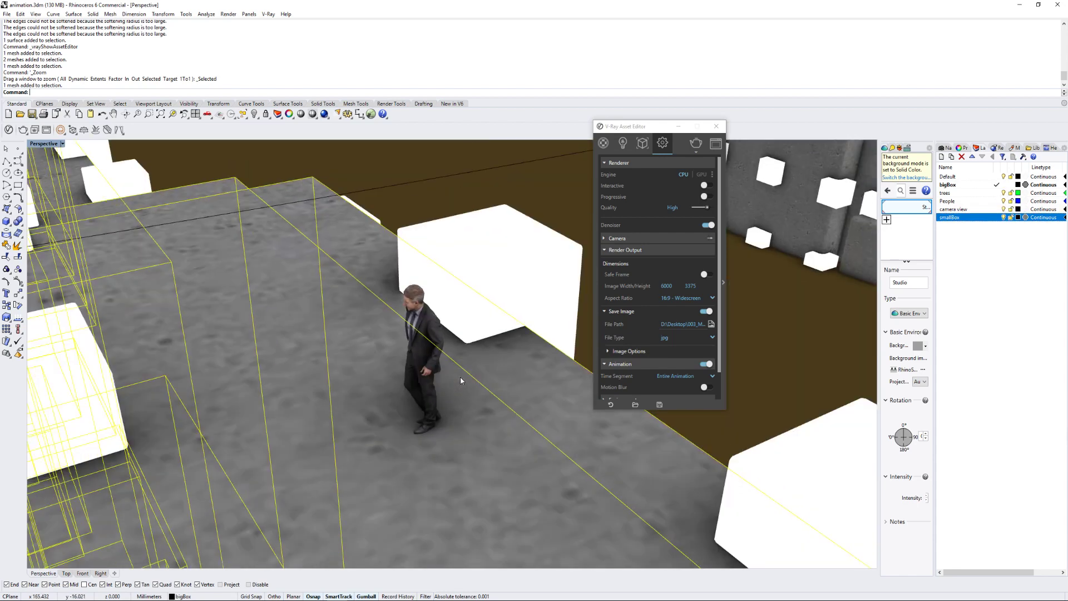
Step: Turn off the Default, camera view and smallBox layers and show the hidden objects
{"action": "left_click", "coordinate": [998, 176]}
{"action": "left_click", "coordinate": [1003, 210]}
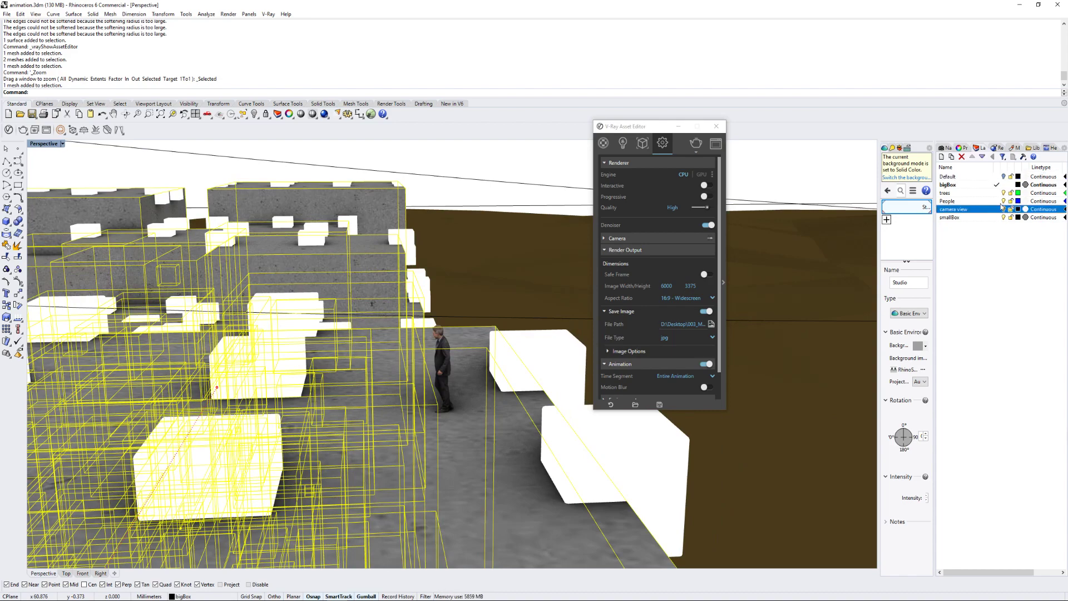
{"action": "left_click", "coordinate": [1003, 217]}
{"action": "type", "text": "Show"}
{"action": "key", "text": "Return"}
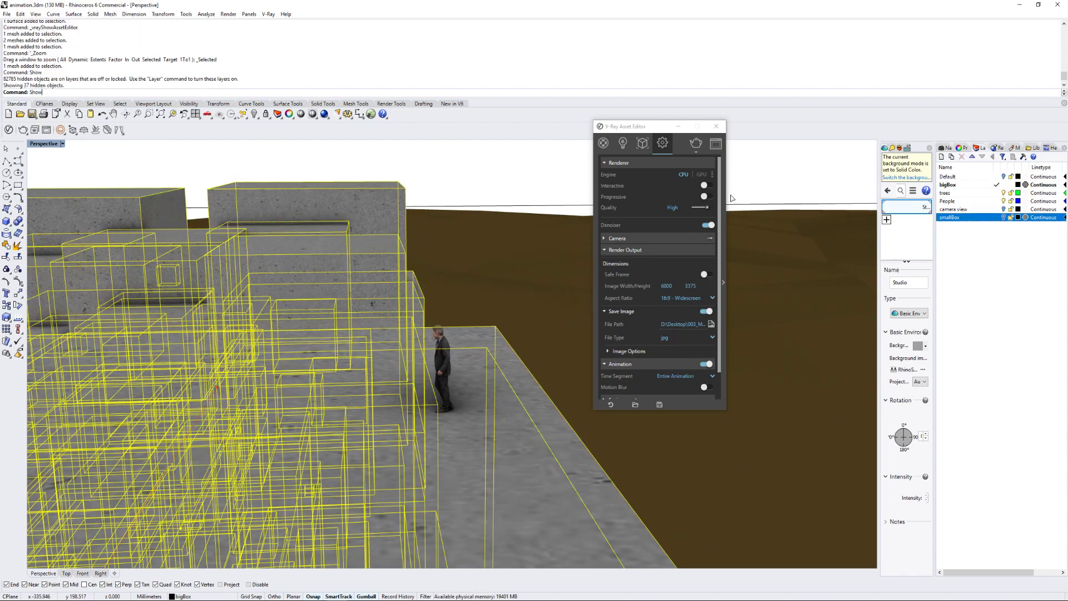
Step: Turn the Default layer back on and show its hidden objects in the scene
{"action": "right_click_drag", "start_coordinate": [327, 270], "coordinate": [403, 340]}
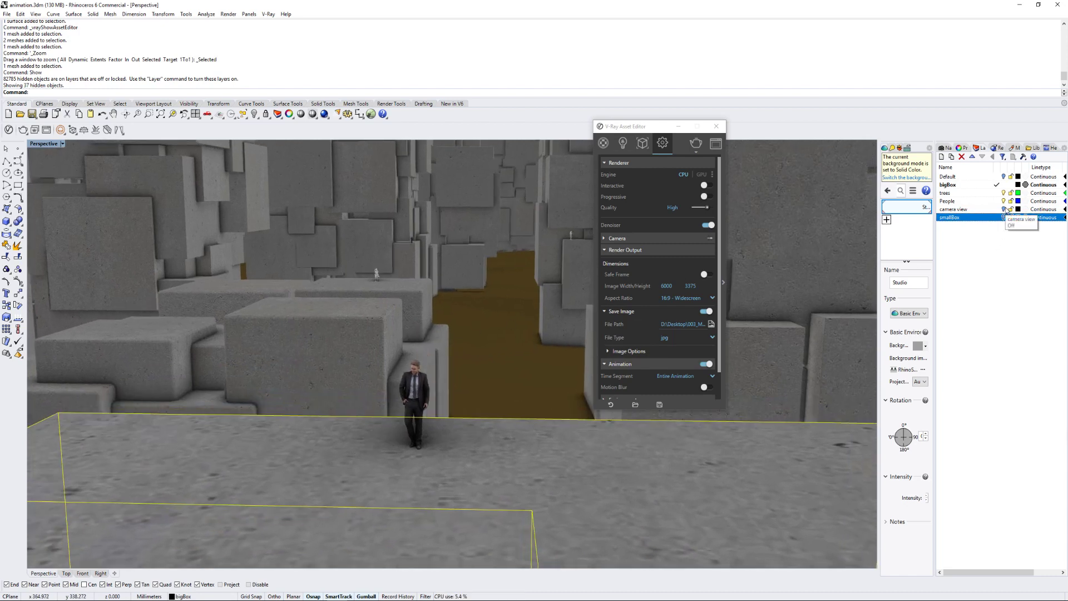
{"action": "left_click", "coordinate": [1007, 178]}
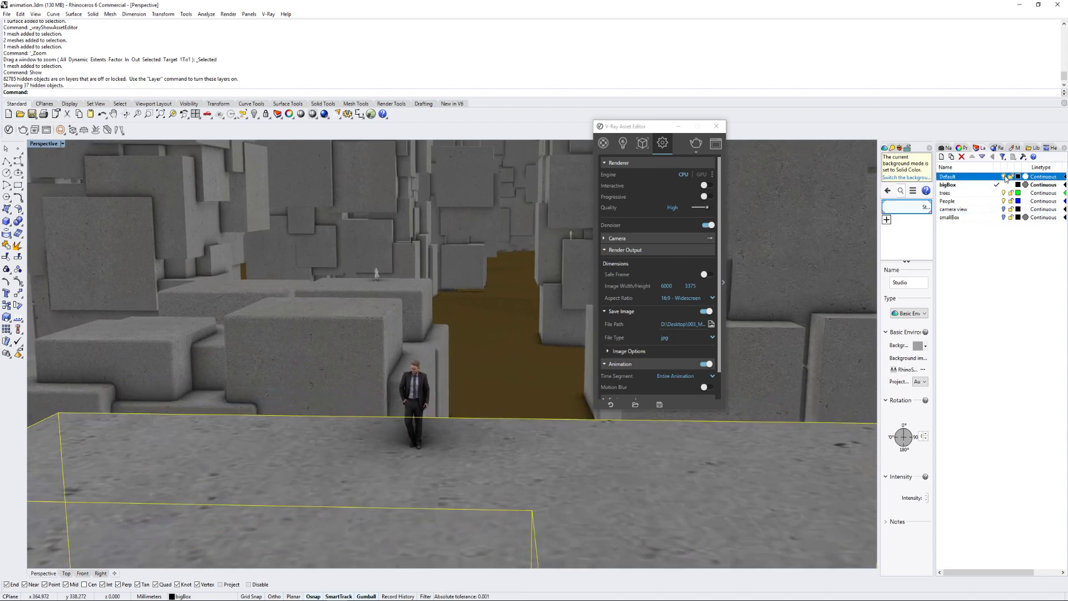
{"action": "type", "text": "how"}
{"action": "key", "text": "Return"}
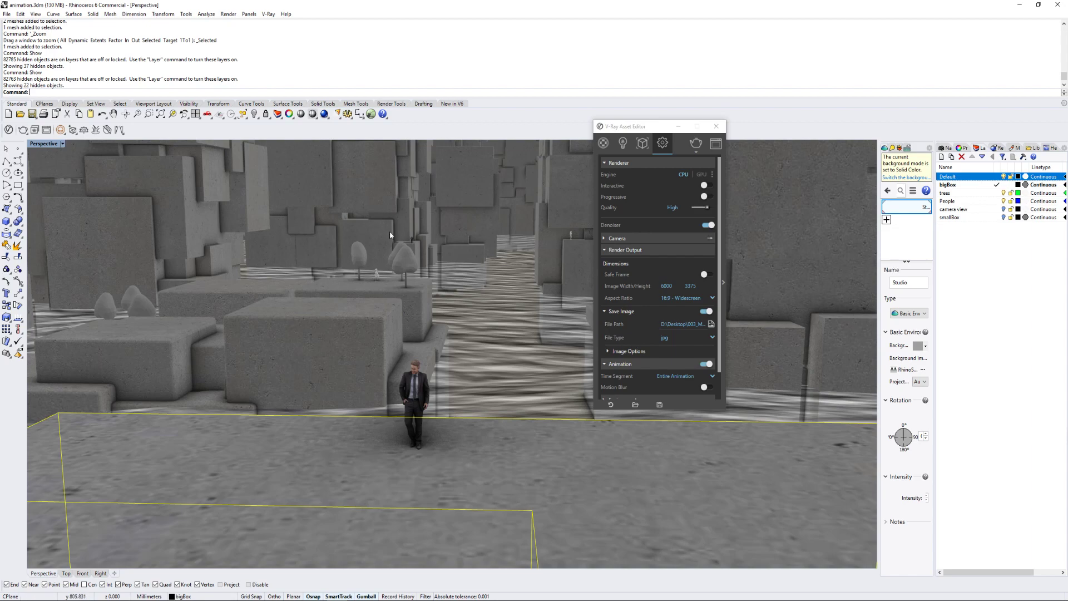
Step: Zoom to one of the trees on the blocks, inspect its proxy mesh and check the V-Ray geometry list
{"action": "left_click", "coordinate": [404, 257]}
{"action": "left_click", "coordinate": [172, 114]}
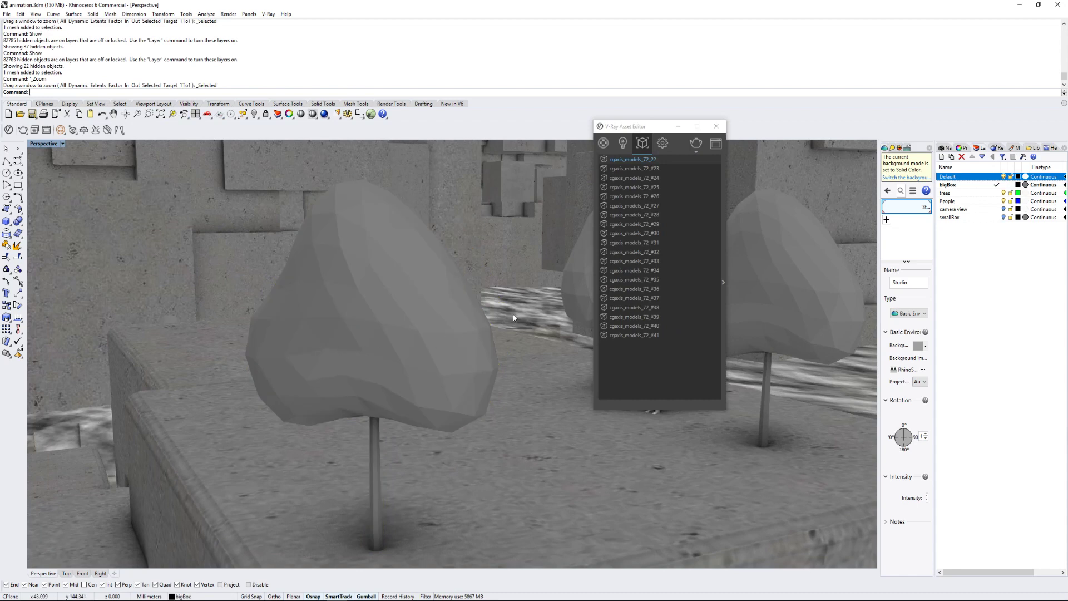
{"action": "left_click", "coordinate": [380, 334]}
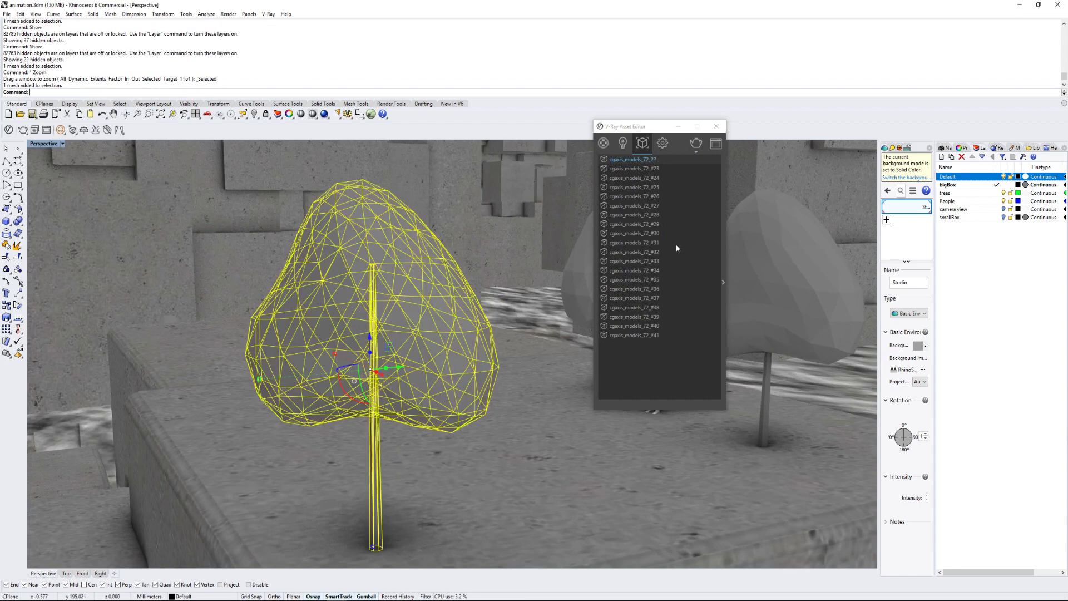
{"action": "right_click_drag", "start_coordinate": [536, 311], "coordinate": [477, 367]}
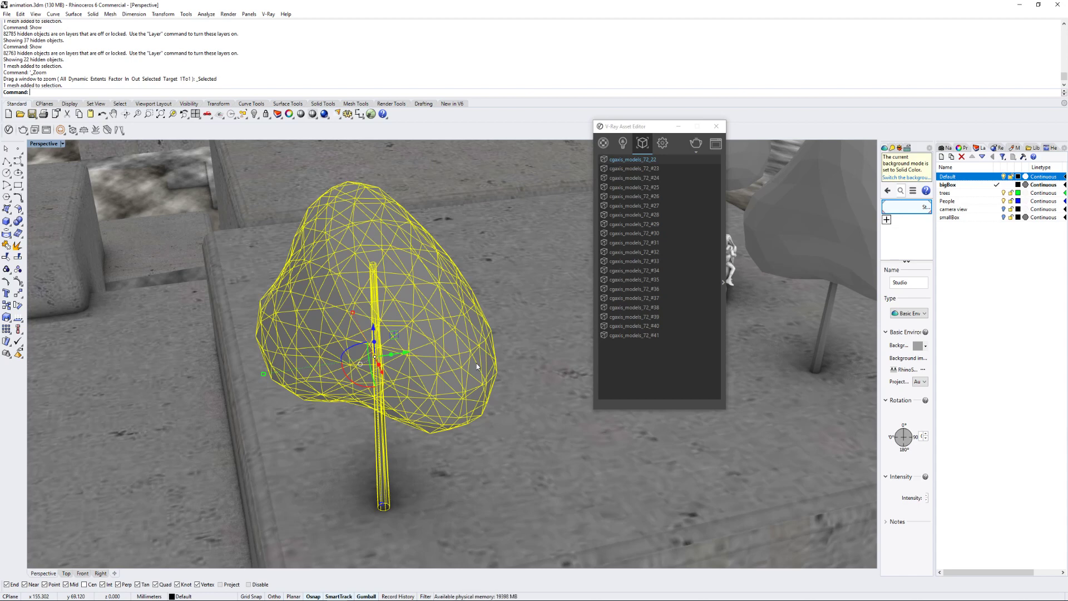
{"action": "scroll", "coordinate": [488, 410], "scroll_direction": "down", "scroll_amount": 4}
{"action": "left_click", "coordinate": [481, 421]}
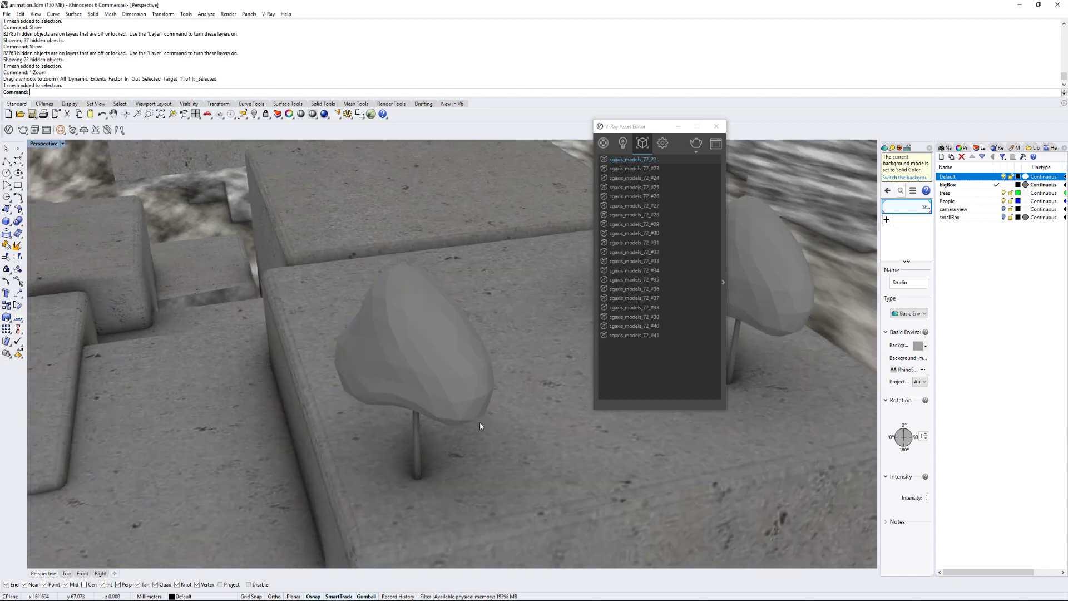
Step: Frame a single tree proxy close up, seen slightly from above, and select it
{"action": "right_click_drag", "start_coordinate": [480, 421], "coordinate": [533, 395]}
{"action": "right_click_drag", "start_coordinate": [452, 398], "coordinate": [475, 396]}
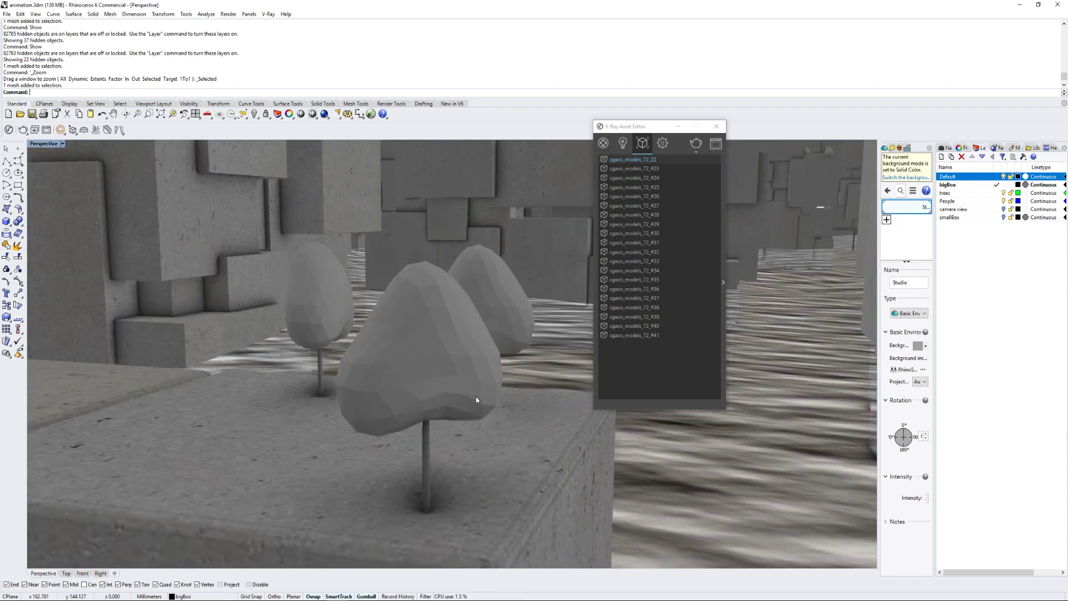
{"action": "scroll", "coordinate": [475, 396], "scroll_direction": "up", "scroll_amount": 4}
{"action": "right_click_drag", "start_coordinate": [435, 294], "coordinate": [445, 354]}
{"action": "left_click", "coordinate": [445, 354]}
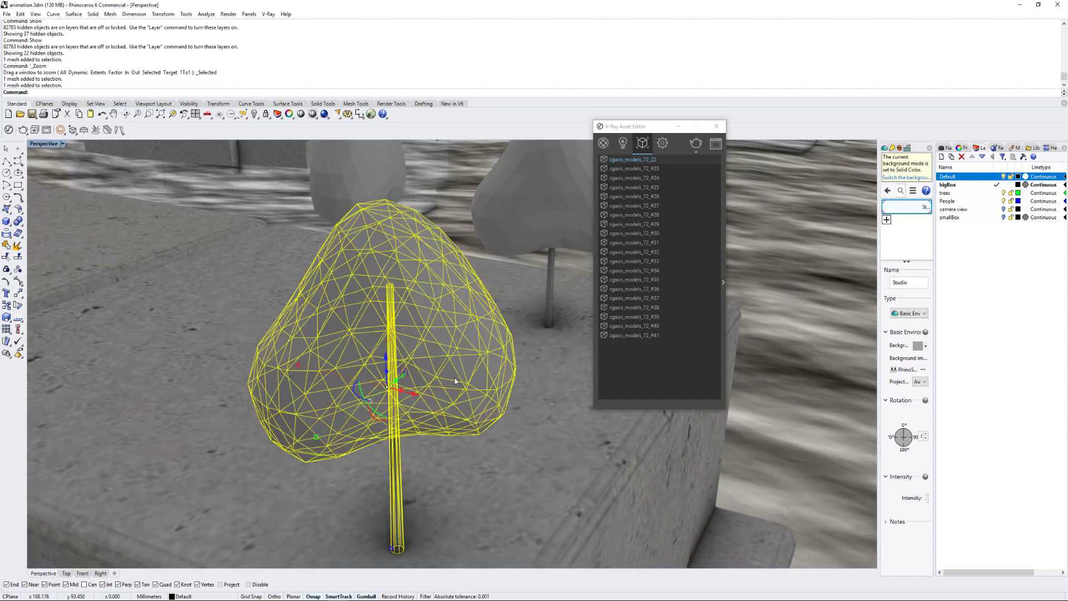
Step: Set the V-Ray render quality to Draft and turn off animation
{"action": "left_click", "coordinate": [665, 144]}
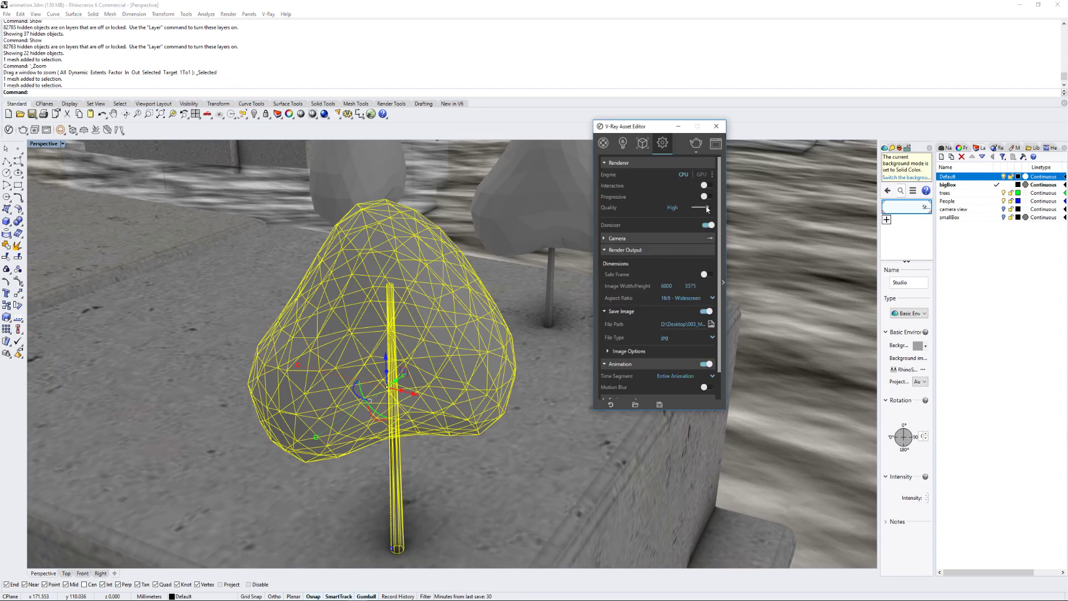
{"action": "left_click_drag", "start_coordinate": [701, 210], "coordinate": [694, 209]}
{"action": "scroll", "coordinate": [701, 278], "scroll_direction": "down", "scroll_amount": 2}
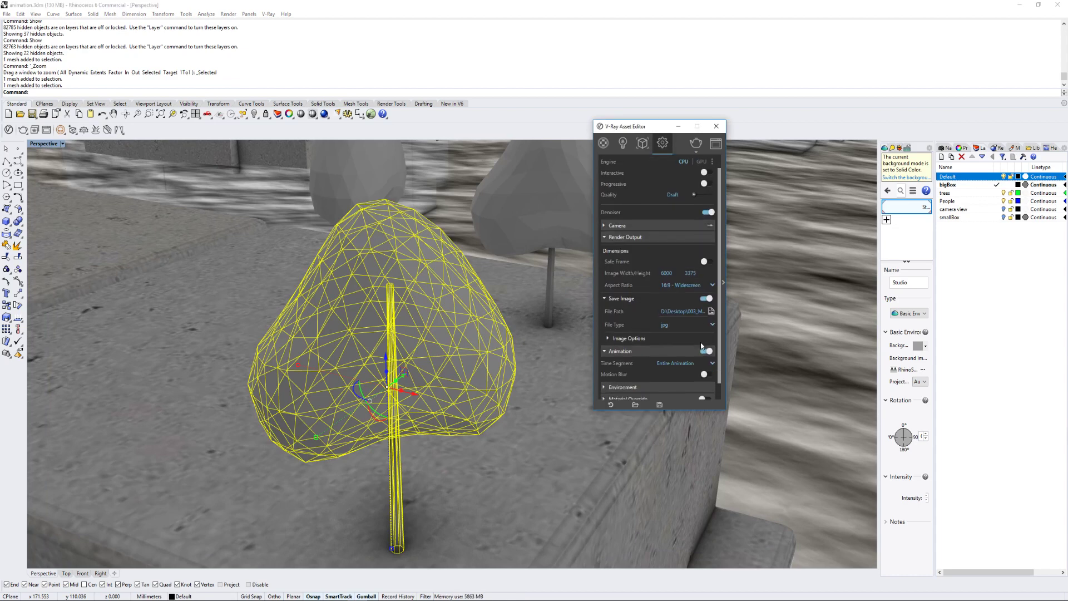
{"action": "left_click", "coordinate": [708, 334]}
Step: Set the render output image width to 600 at the 16:9 aspect ratio
{"action": "left_click", "coordinate": [676, 255]}
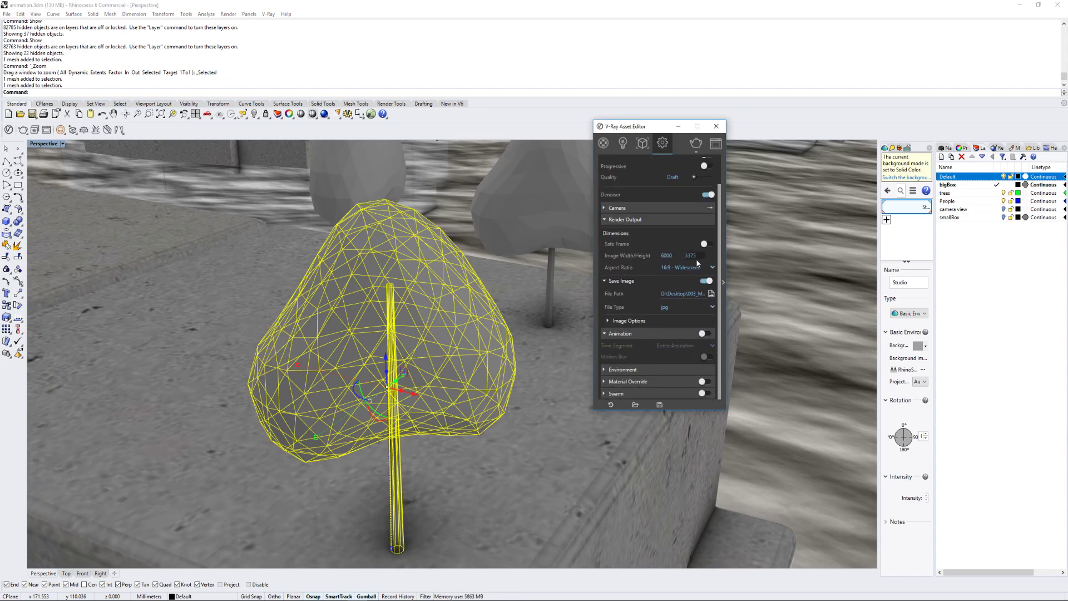
{"action": "key", "text": "BackSpace"}
{"action": "key", "text": "Tab"}
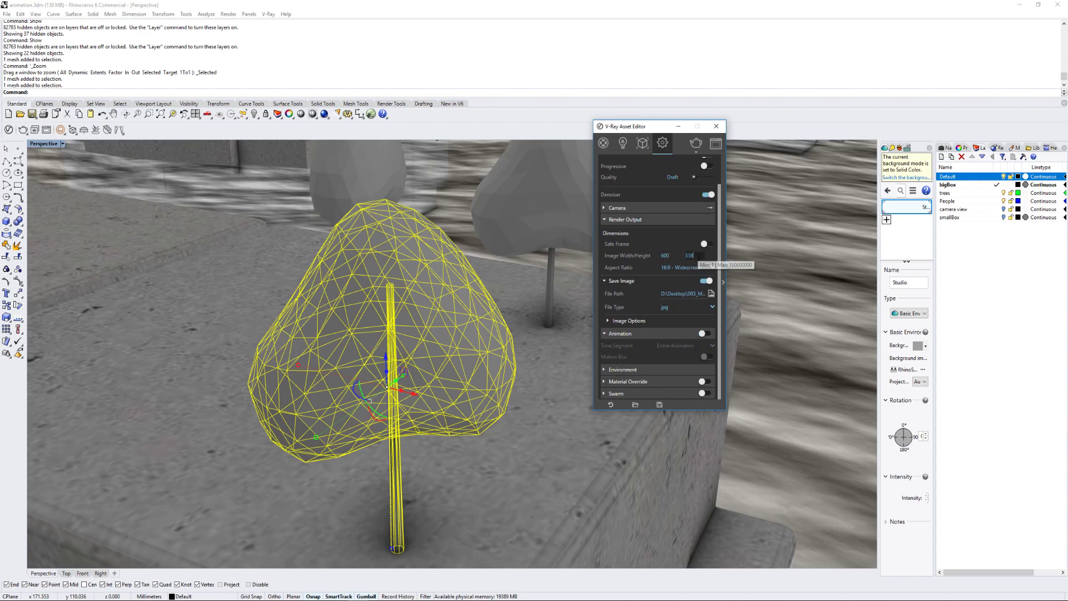
{"action": "scroll", "coordinate": [710, 196], "scroll_direction": "up", "scroll_amount": 2}
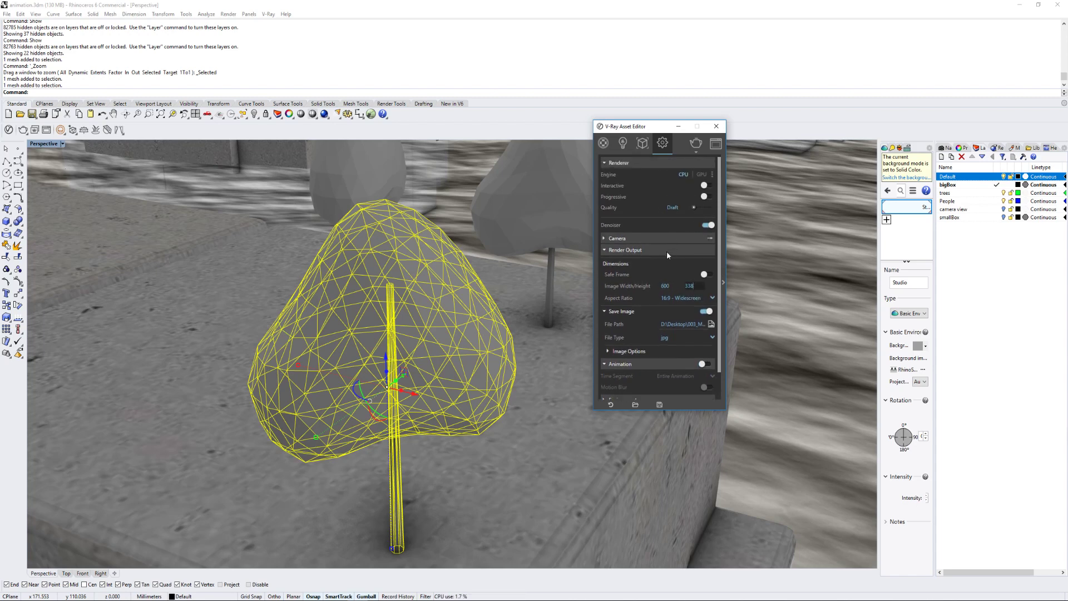
Step: Render the tree view, then enlarge the frame buffer window and move it clear of the render settings
{"action": "left_click", "coordinate": [696, 144]}
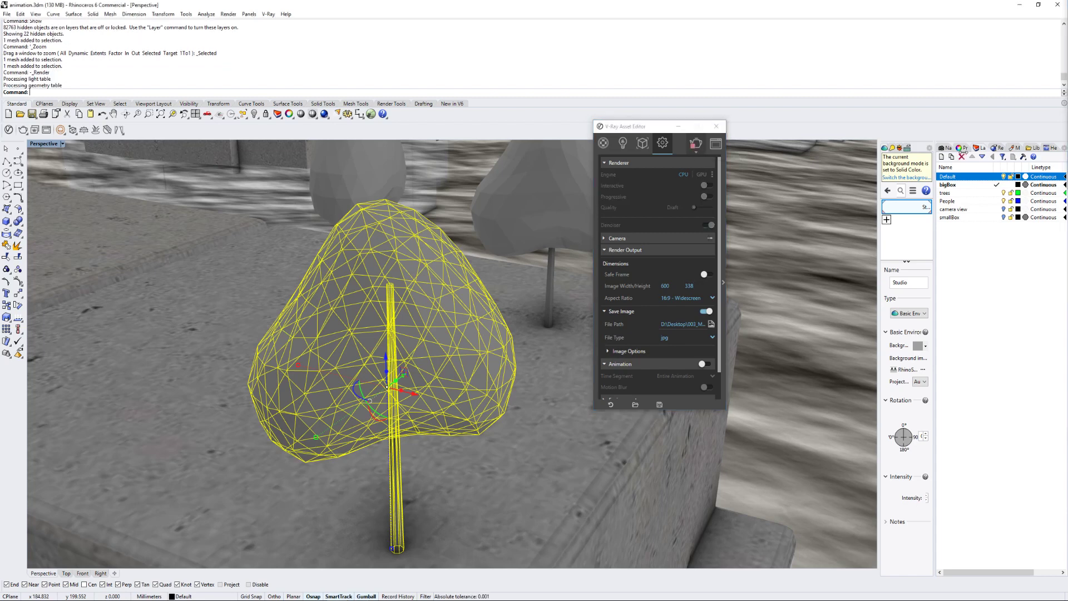
{"action": "left_click_drag", "start_coordinate": [895, 234], "coordinate": [553, 157]}
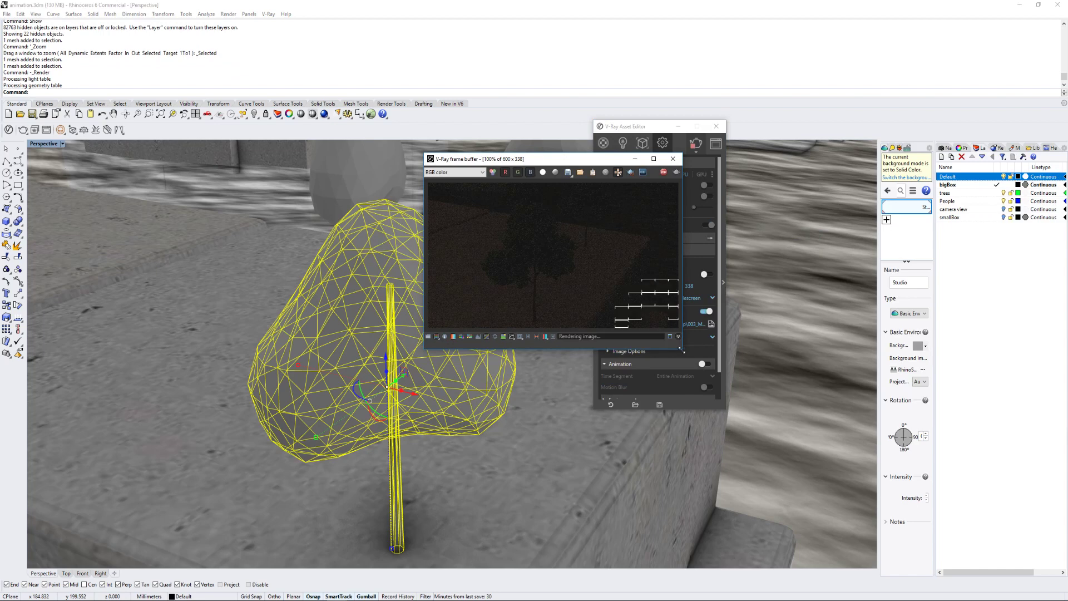
{"action": "left_click_drag", "start_coordinate": [682, 347], "coordinate": [763, 434]}
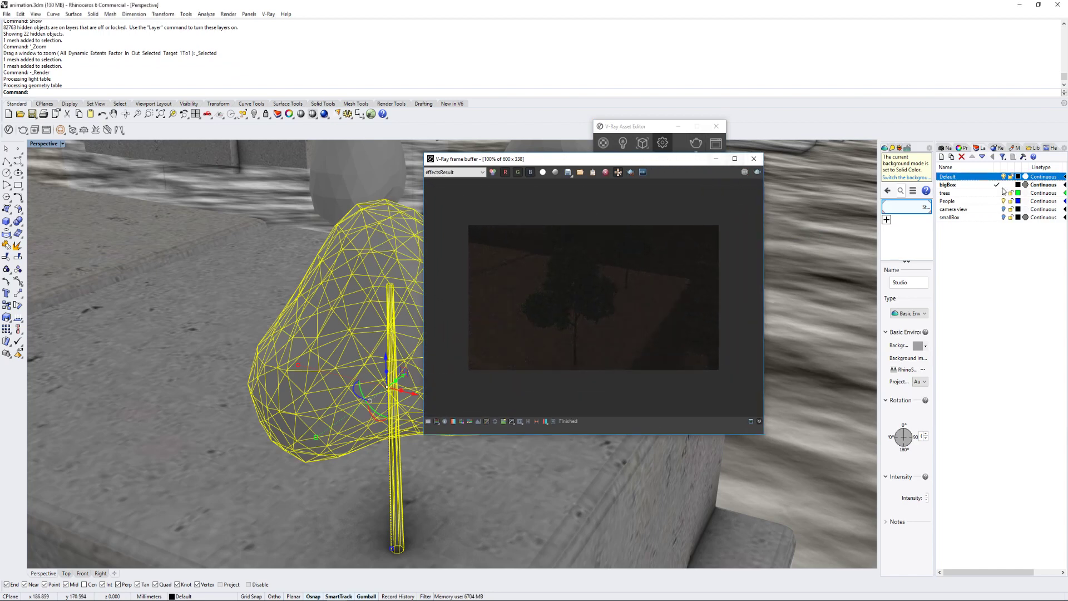
{"action": "left_click_drag", "start_coordinate": [695, 158], "coordinate": [773, 261]}
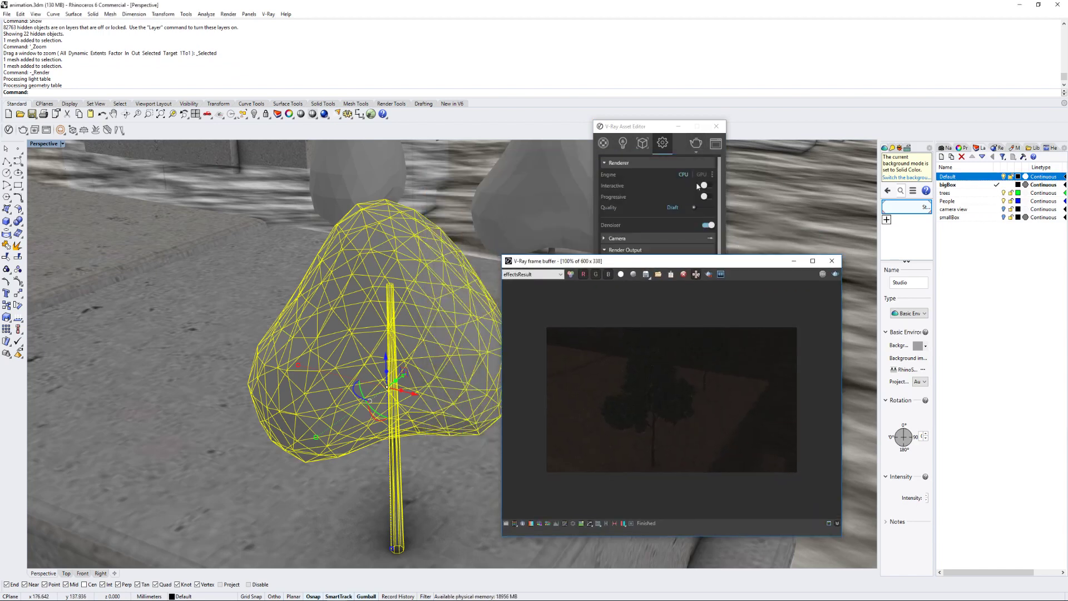
Step: Turn on the Rhino Document Sun in the V-Ray lights and render the tree view again
{"action": "left_click", "coordinate": [623, 143]}
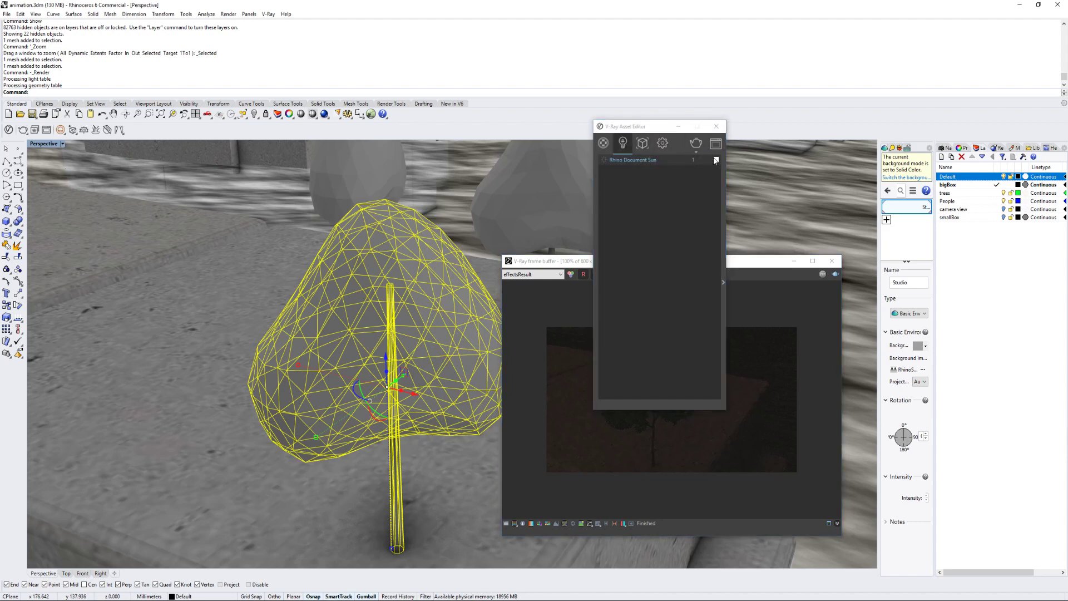
{"action": "left_click", "coordinate": [723, 282]}
{"action": "left_click", "coordinate": [878, 141]}
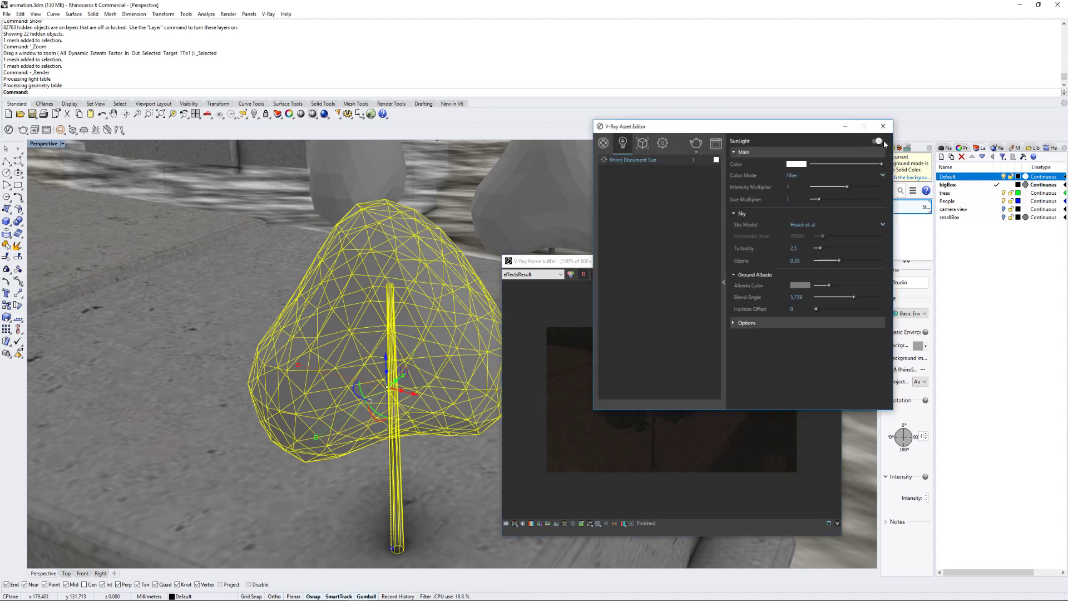
{"action": "left_click", "coordinate": [584, 307]}
{"action": "left_click", "coordinate": [835, 273]}
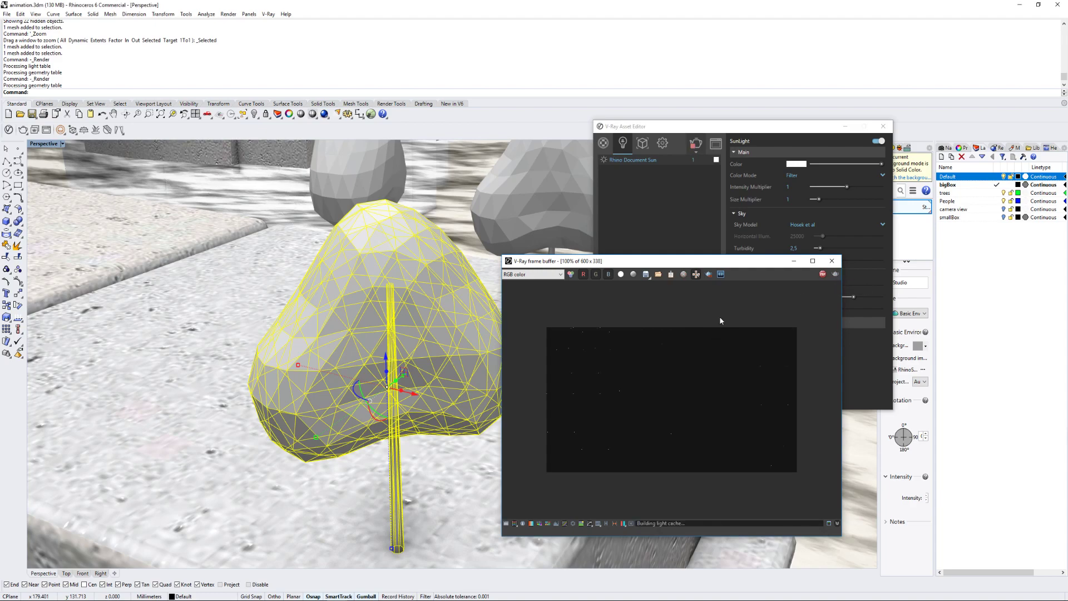
Step: Move the frame buffer window higher over the asset editor and inspect the sunlit render of the trees
{"action": "left_click_drag", "start_coordinate": [717, 261], "coordinate": [693, 182]}
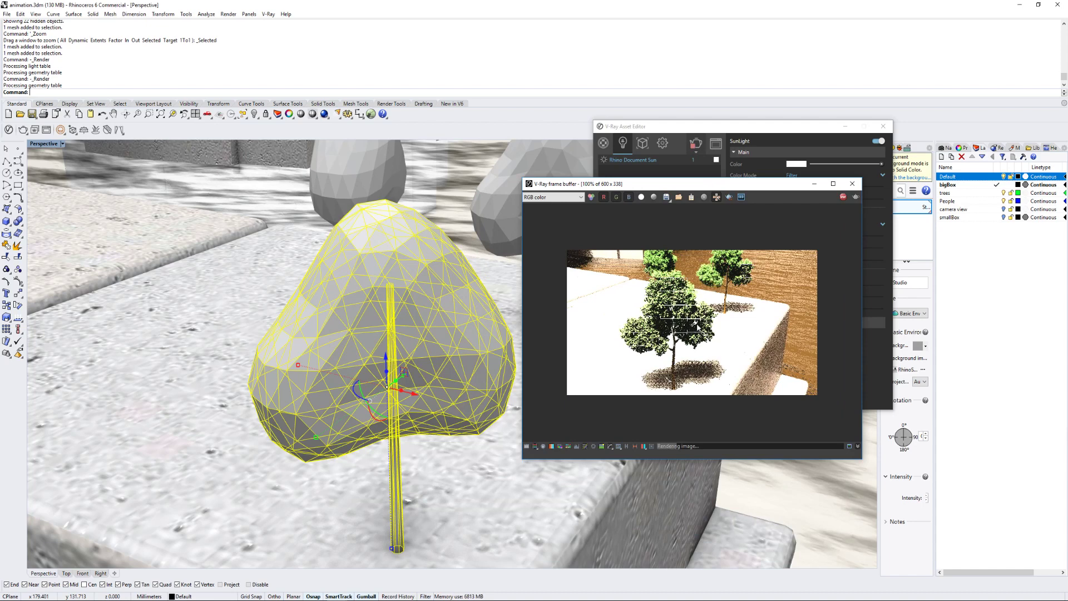
{"action": "scroll", "coordinate": [695, 309], "scroll_direction": "up", "scroll_amount": 1}
{"action": "scroll", "coordinate": [696, 309], "scroll_direction": "down", "scroll_amount": 1}
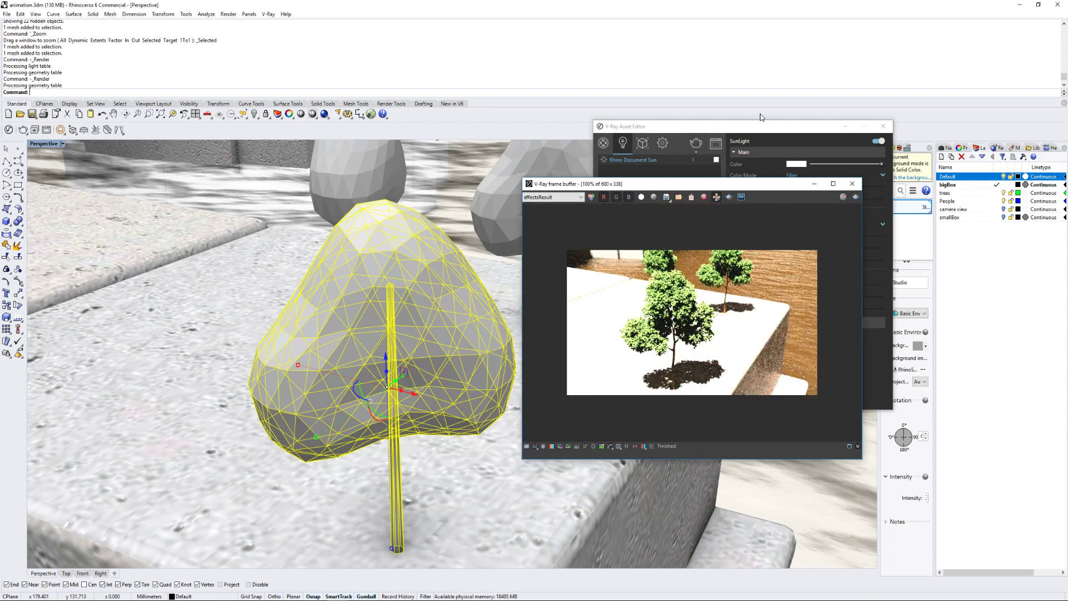
Step: Set the V-Ray render quality to Medium and render the tree view again
{"action": "left_click", "coordinate": [663, 143]}
{"action": "left_click", "coordinate": [703, 208]}
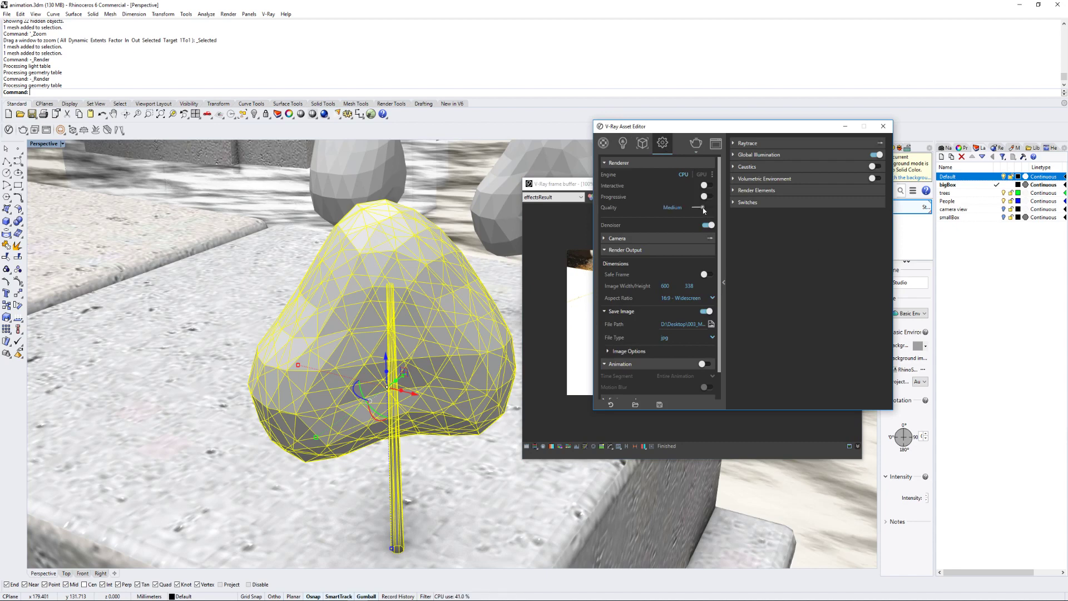
{"action": "left_click", "coordinate": [579, 186]}
{"action": "left_click", "coordinate": [856, 197]}
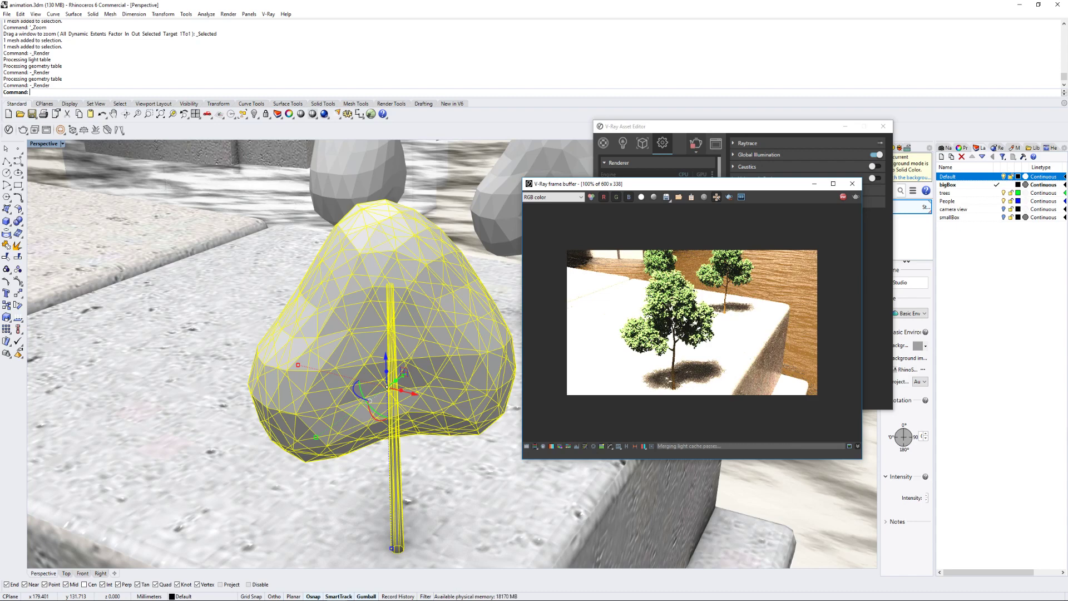
{"action": "scroll", "coordinate": [684, 319], "scroll_direction": "up", "scroll_amount": 1}
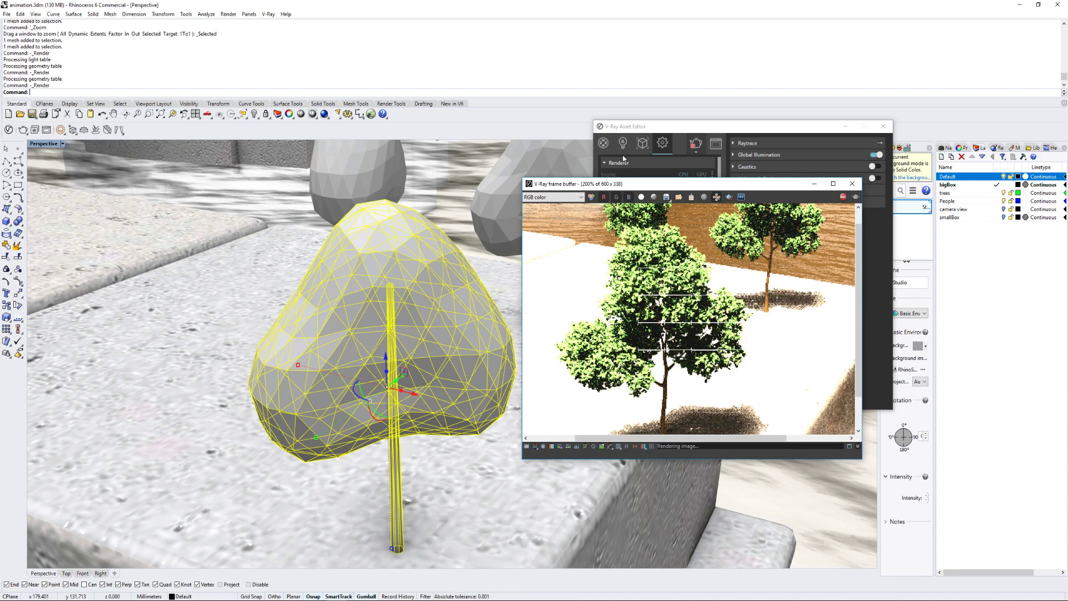
Step: Inspect the tree's cgaxis_models_72_22 multi material and the settings of its sub material 1
{"action": "left_click", "coordinate": [603, 142]}
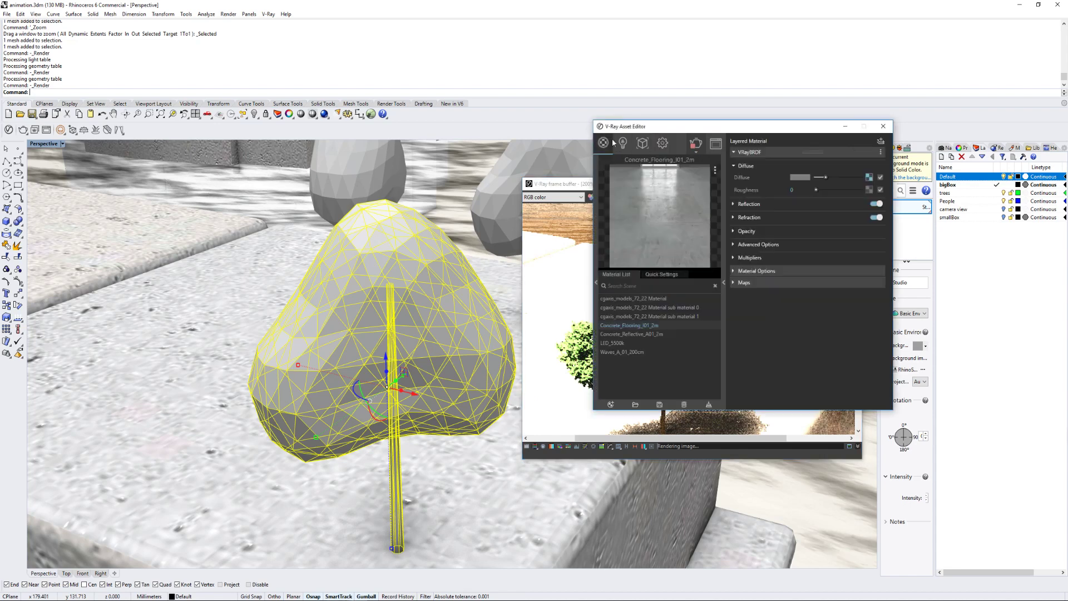
{"action": "left_click", "coordinate": [649, 299]}
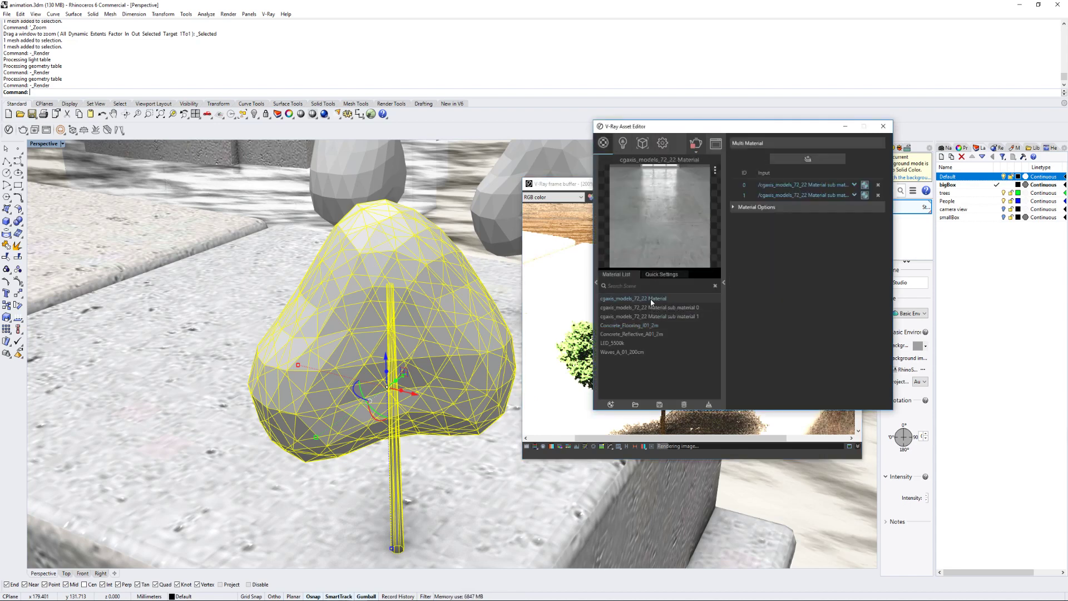
{"action": "left_click", "coordinate": [679, 316]}
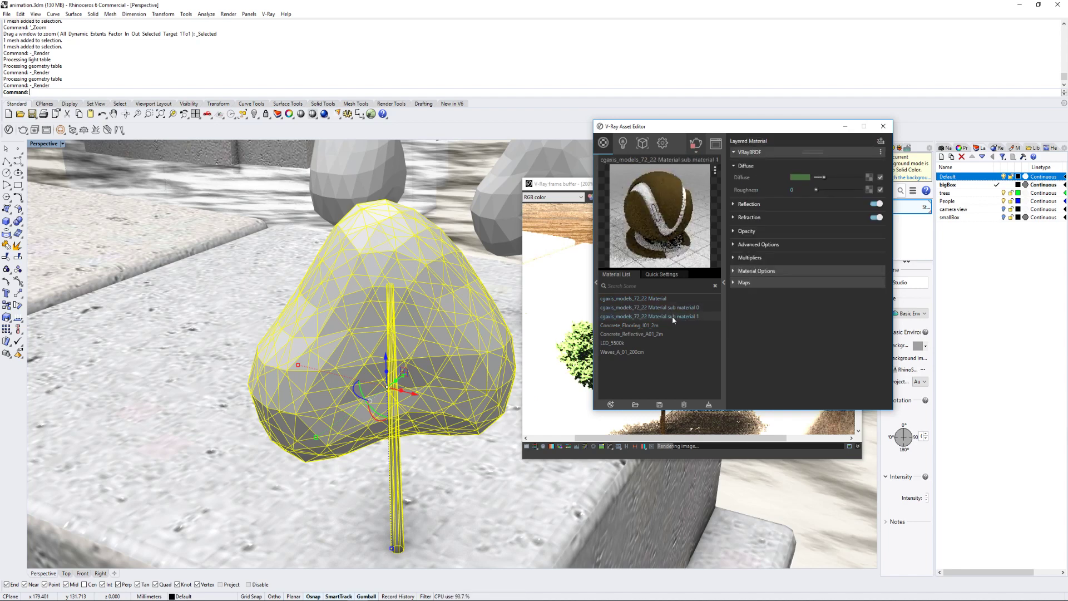
Step: Examine the foliage and shadows in the medium-quality tree render and maximize the frame buffer window
{"action": "left_click", "coordinate": [583, 343]}
{"action": "scroll", "coordinate": [678, 334], "scroll_direction": "down", "scroll_amount": 1}
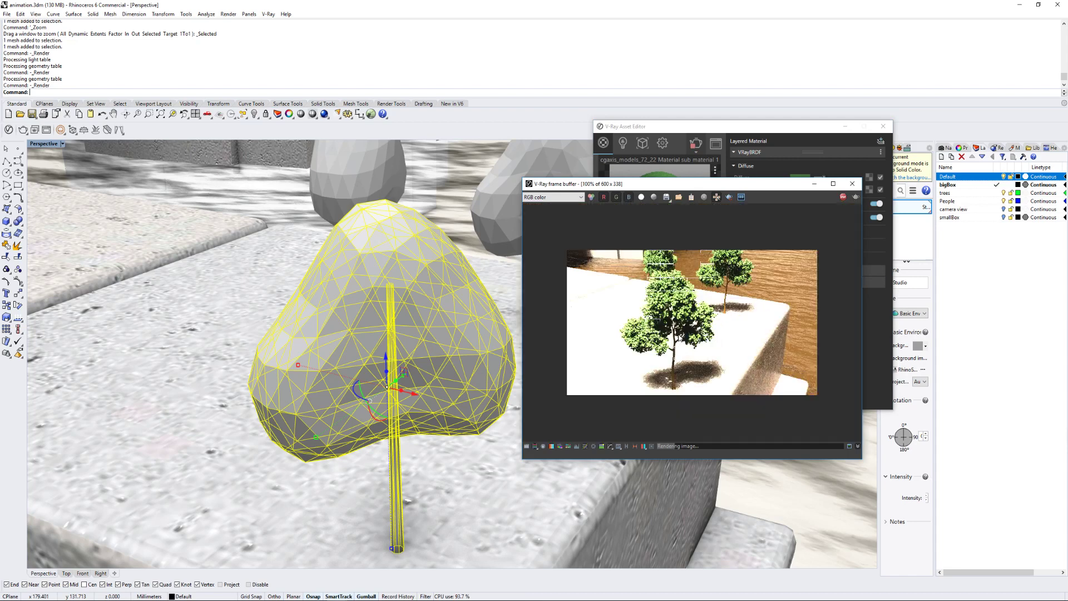
{"action": "scroll", "coordinate": [681, 312], "scroll_direction": "up", "scroll_amount": 1}
{"action": "scroll", "coordinate": [682, 322], "scroll_direction": "up", "scroll_amount": 1}
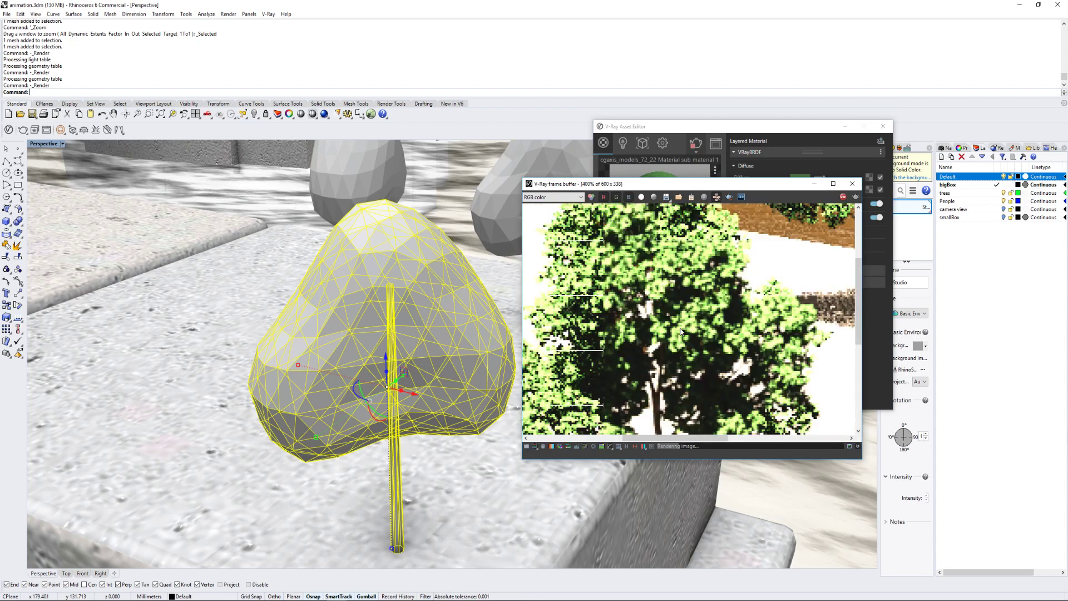
{"action": "scroll", "coordinate": [680, 331], "scroll_direction": "down", "scroll_amount": 1}
{"action": "scroll", "coordinate": [681, 332], "scroll_direction": "down", "scroll_amount": 1}
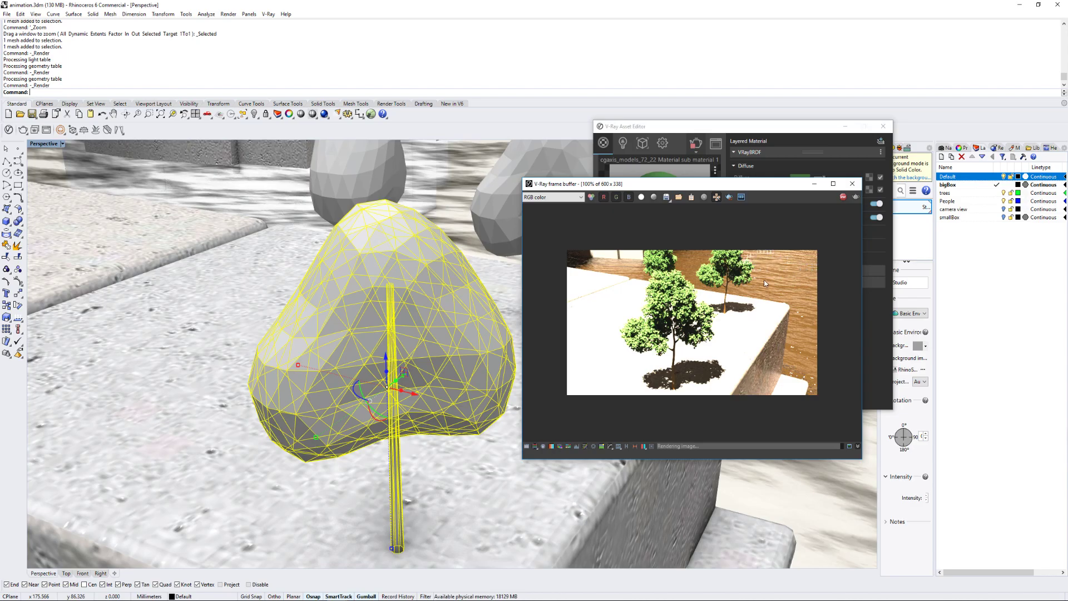
{"action": "scroll", "coordinate": [736, 278], "scroll_direction": "up", "scroll_amount": 1}
{"action": "left_click_drag", "start_coordinate": [722, 183], "coordinate": [573, 1]}
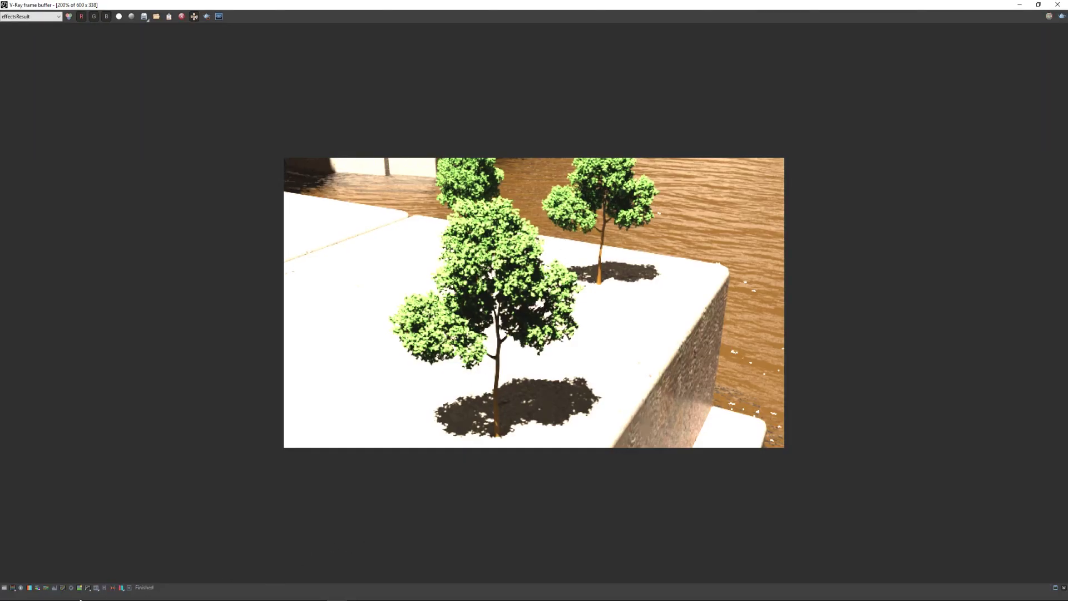
Step: Switch to the Sequence02 folder in File Explorer and play the video Sequence_Stadt.mp4
{"action": "left_click", "coordinate": [80, 600]}
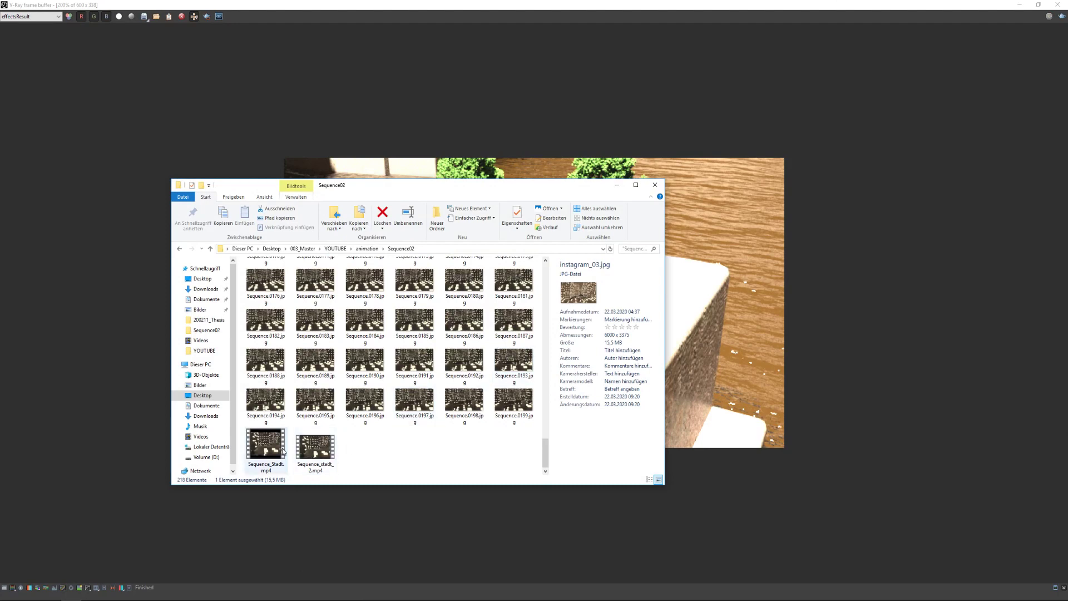
{"action": "left_click", "coordinate": [283, 451]}
{"action": "double_click", "coordinate": [273, 455]}
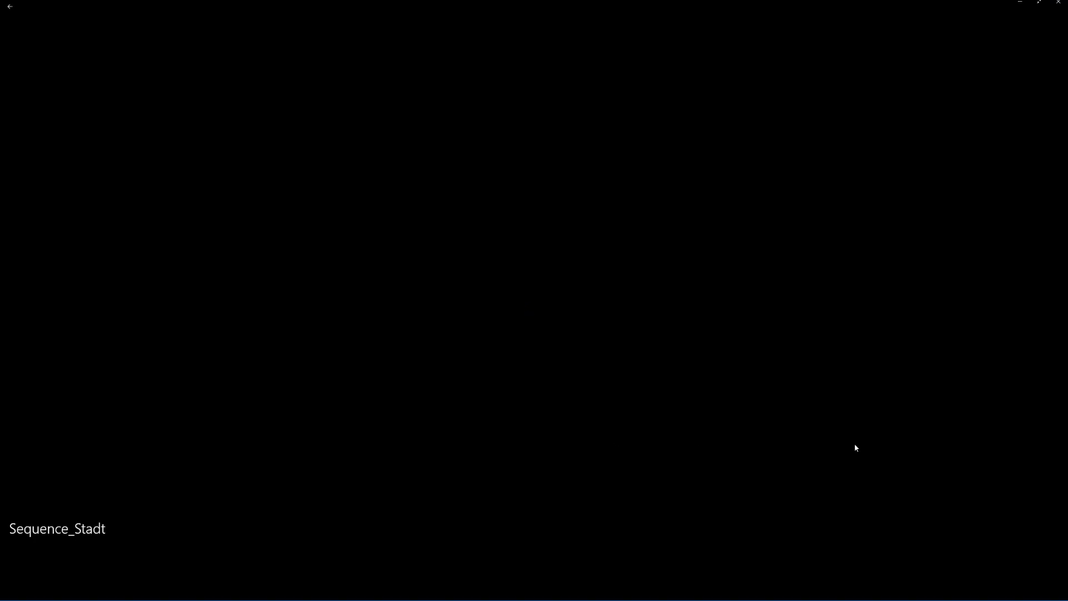